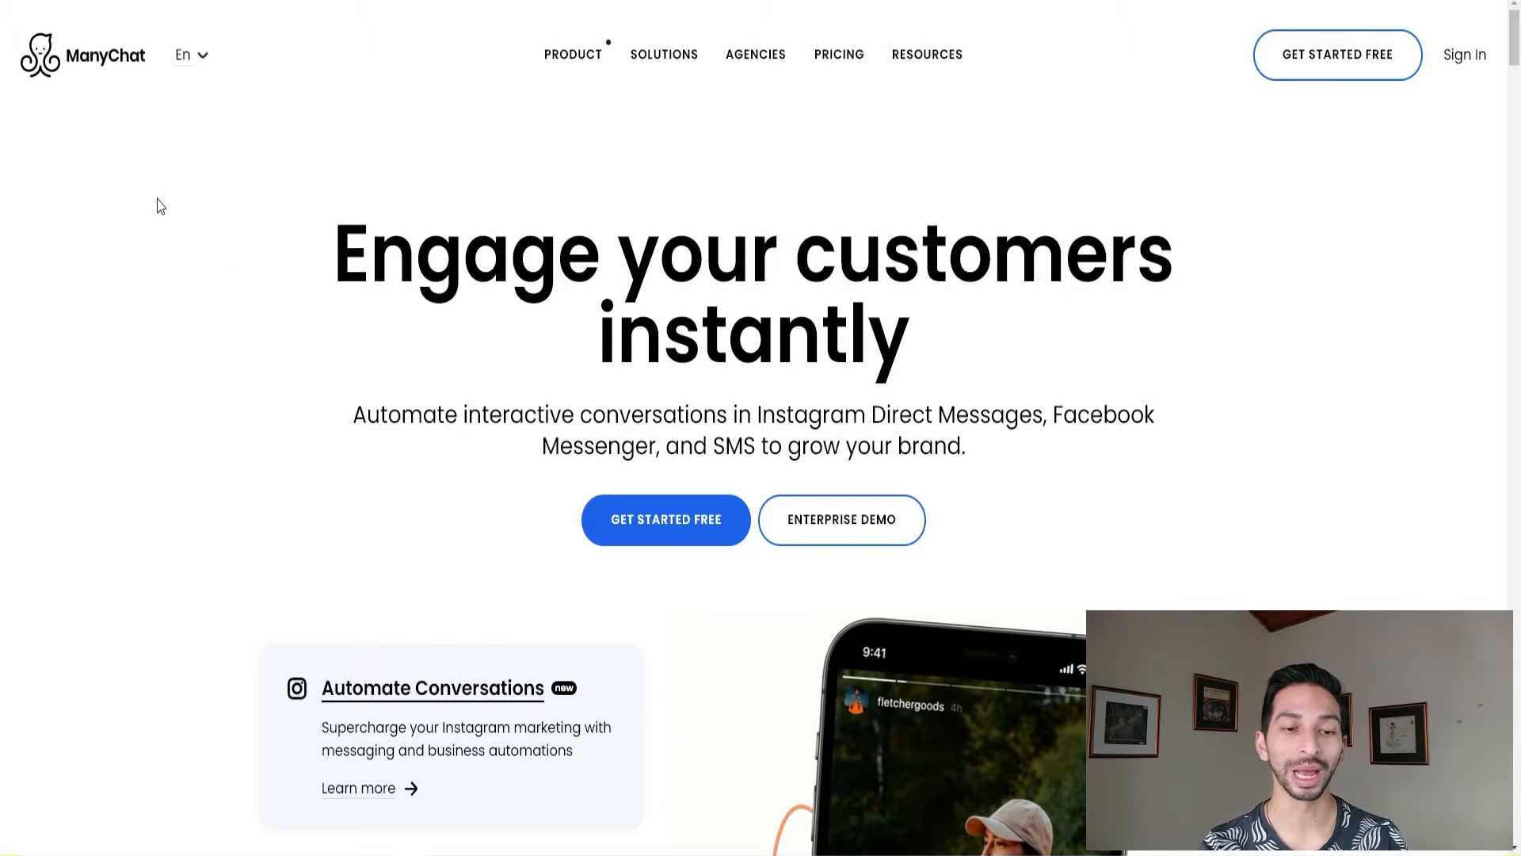
Look through the ManyChat homepage, then sign in to the account.
scroll(211, 317, "down", 3)
scroll(197, 396, "down", 2)
scroll(198, 427, "down", 4)
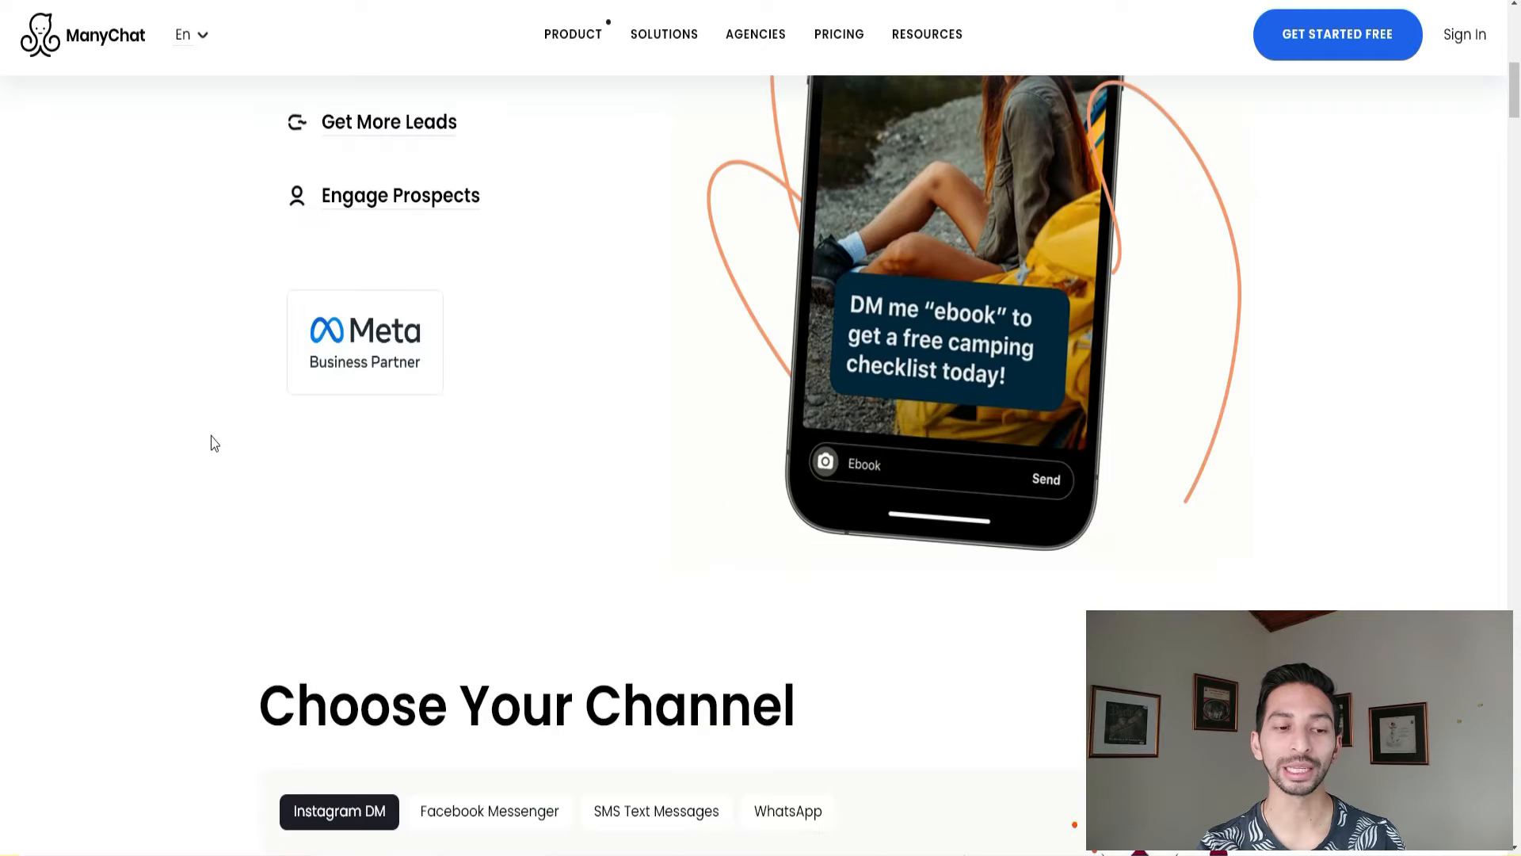
scroll(213, 443, "down", 6)
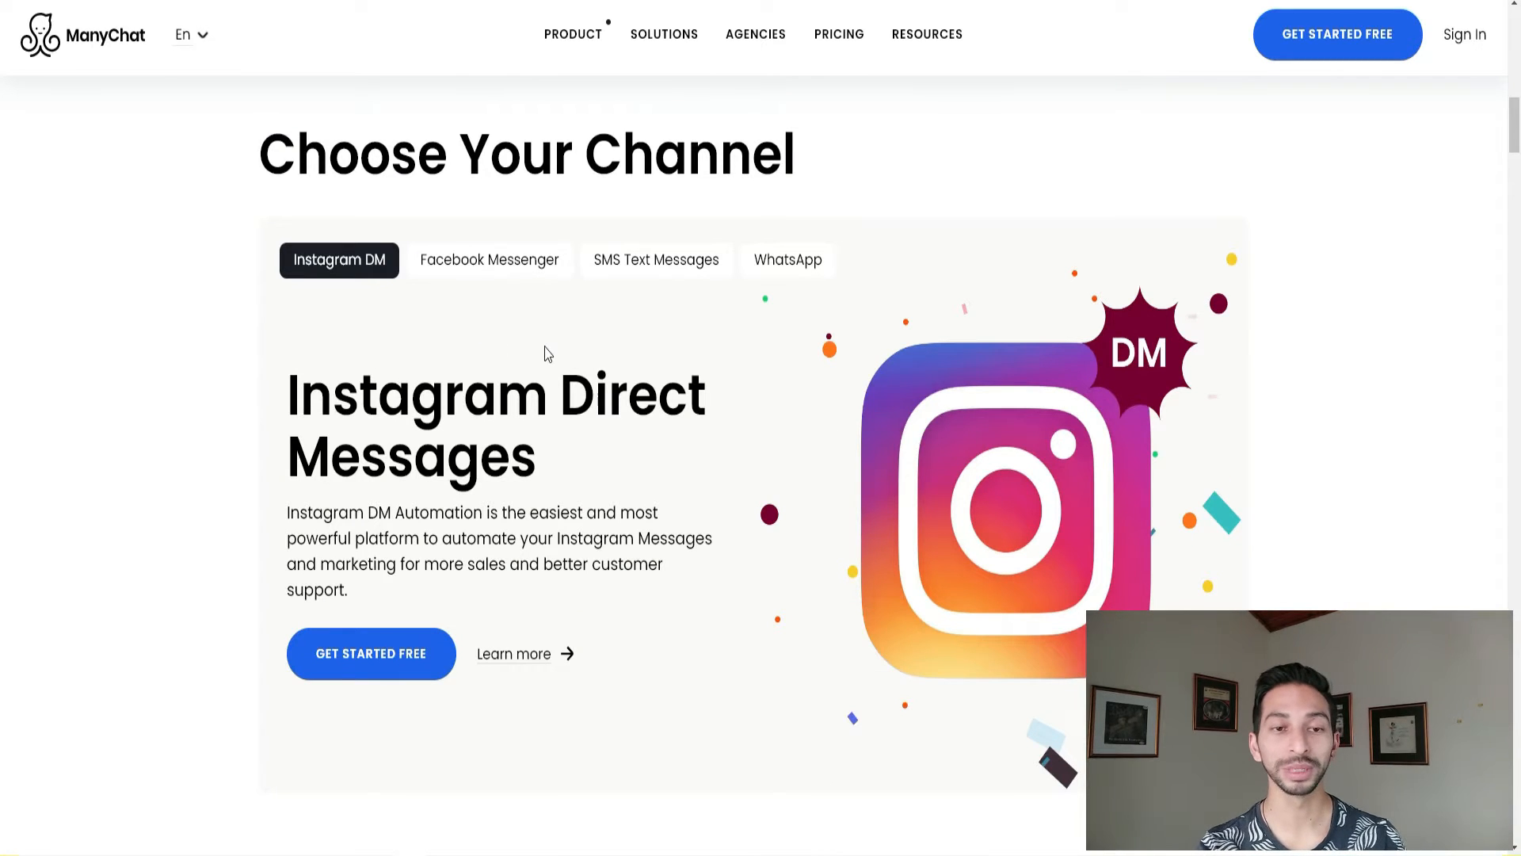
scroll(789, 365, "down", 3)
scroll(998, 363, "up", 4)
scroll(1204, 369, "down", 7)
scroll(1318, 386, "down", 8)
scroll(1300, 401, "down", 4)
scroll(1299, 396, "down", 3)
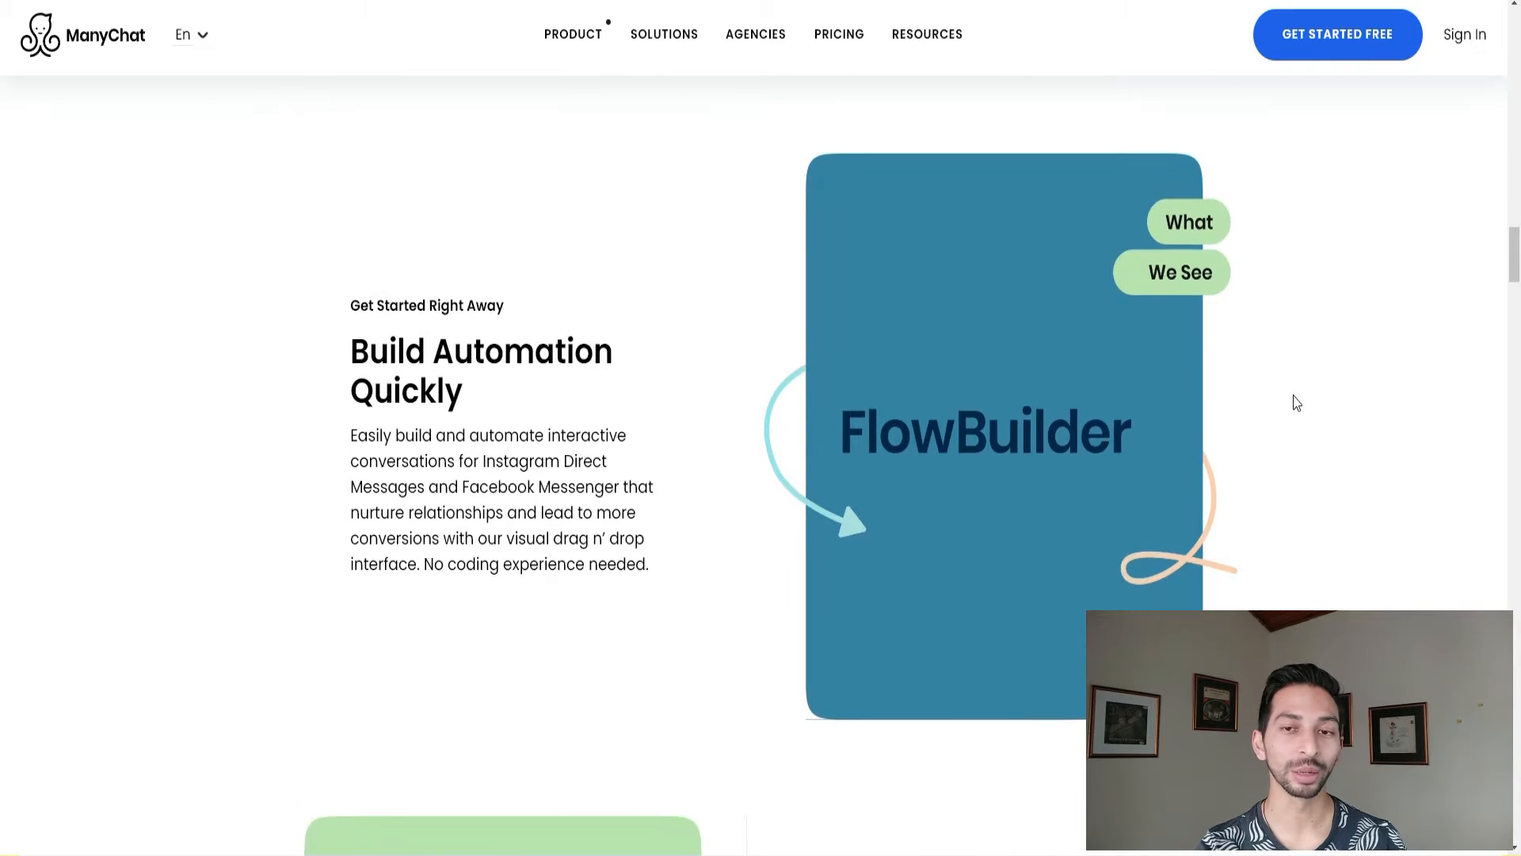
scroll(1303, 398, "down", 2)
scroll(1307, 397, "up", 1)
scroll(1318, 415, "down", 2)
scroll(1323, 419, "down", 3)
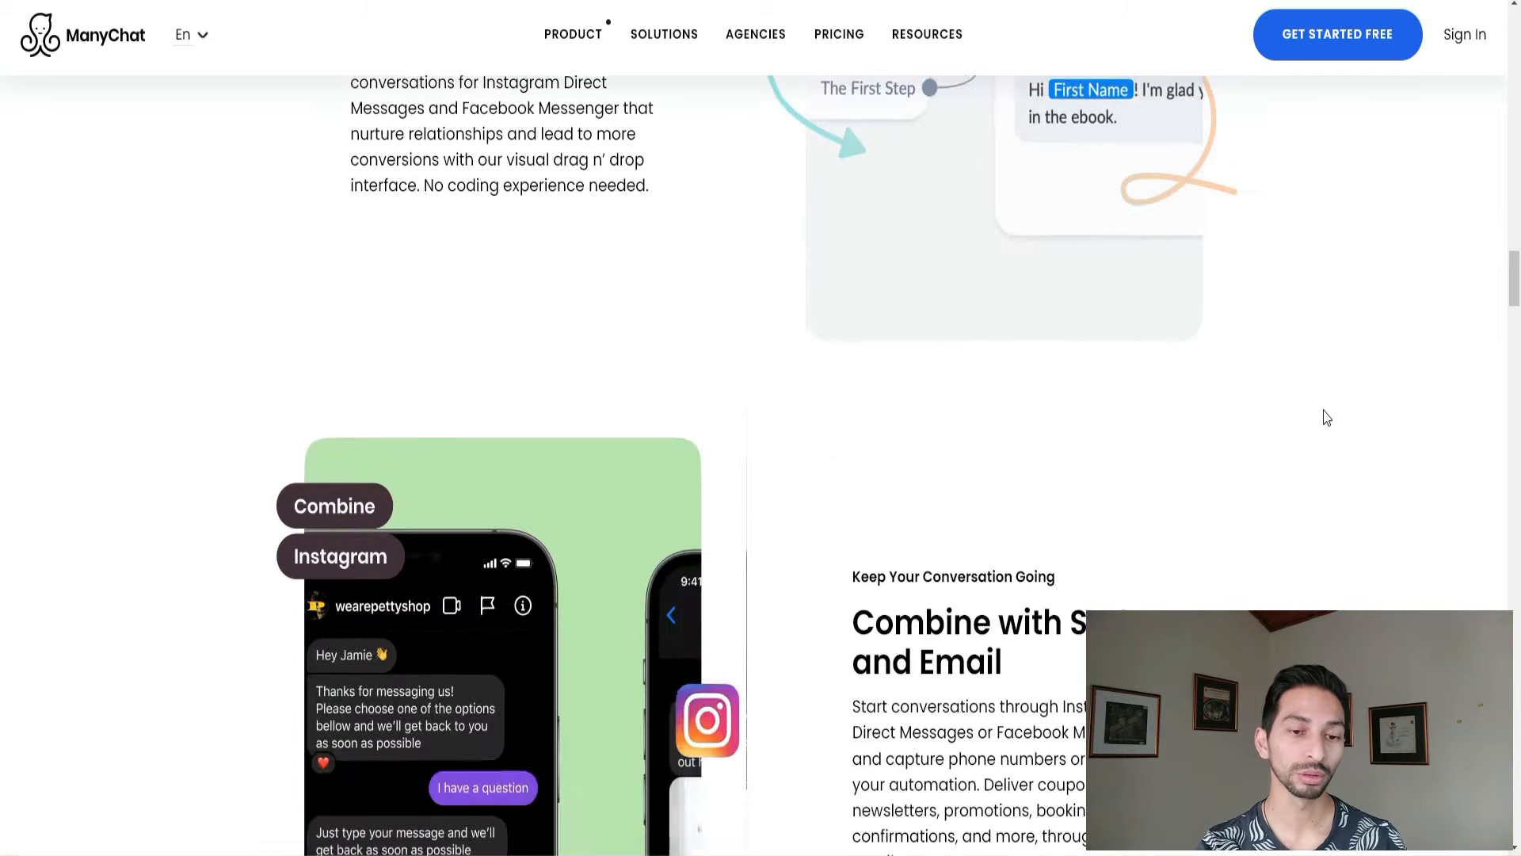
scroll(1327, 431, "down", 3)
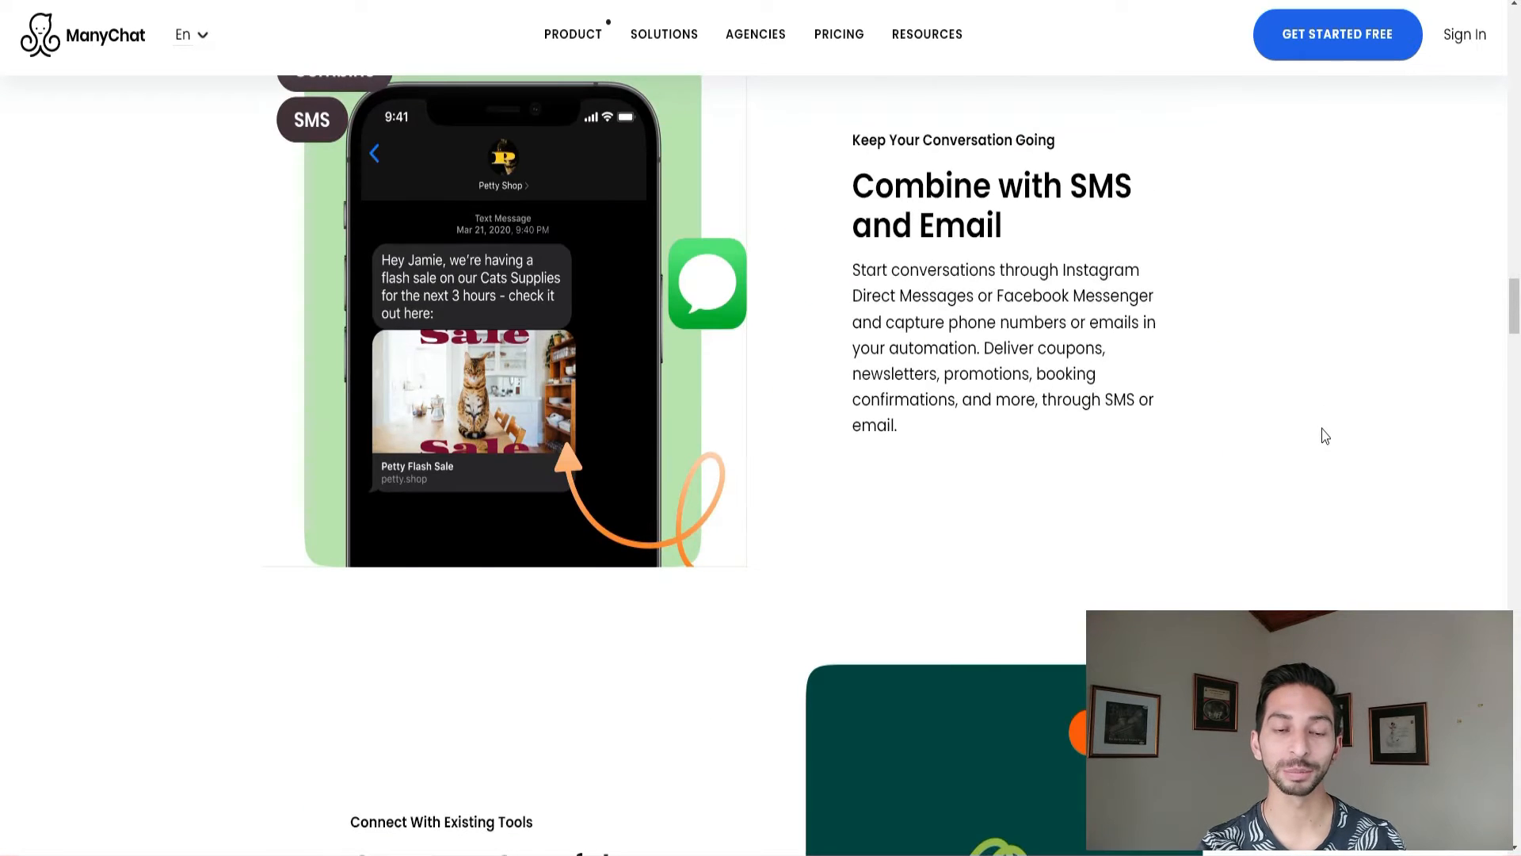
scroll(1324, 432, "down", 5)
scroll(1334, 442, "down", 9)
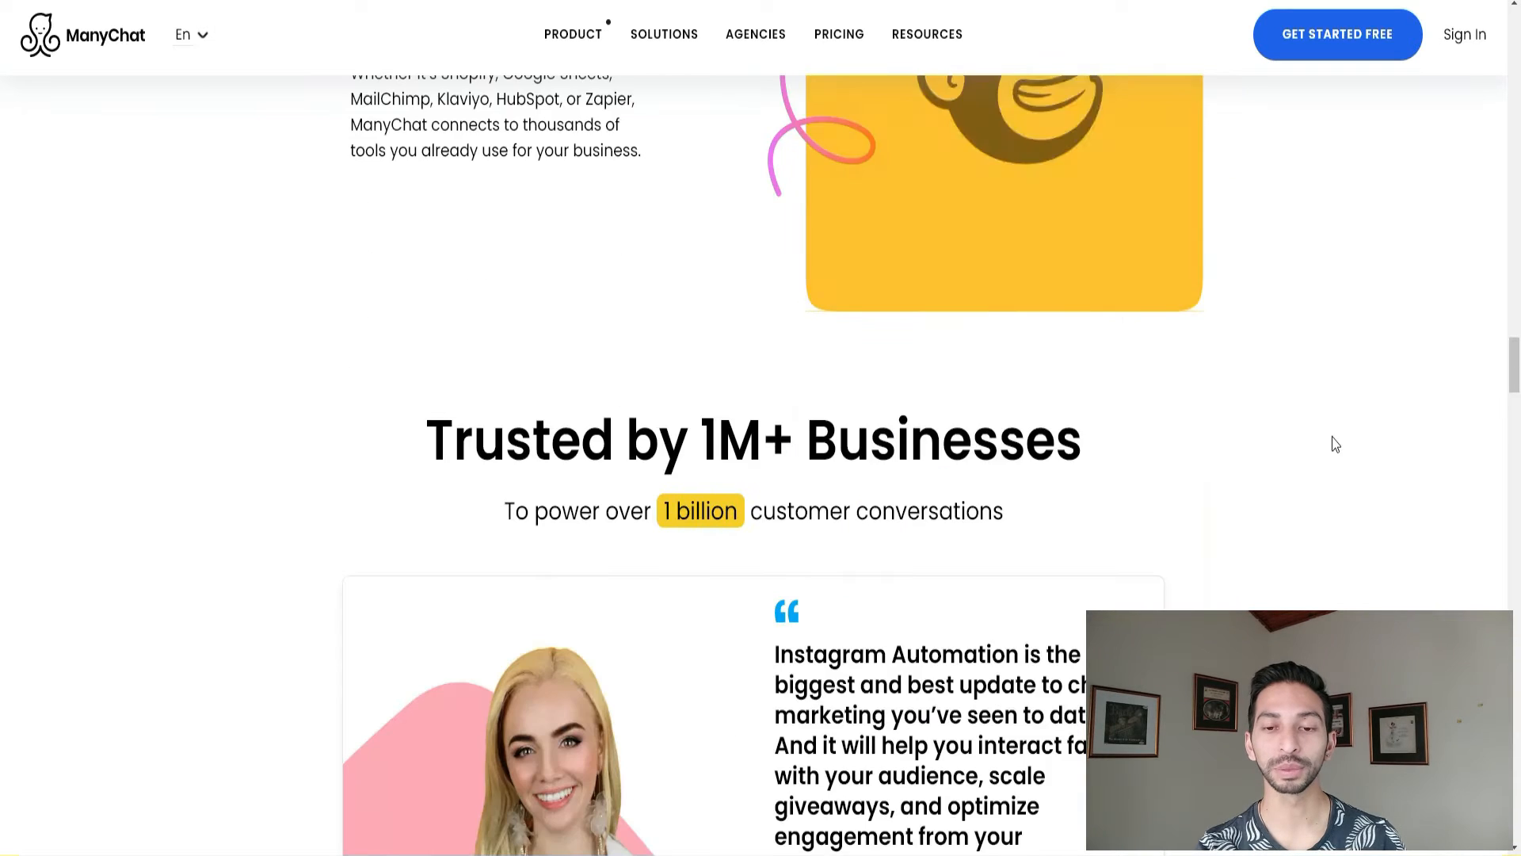
scroll(1321, 448, "down", 9)
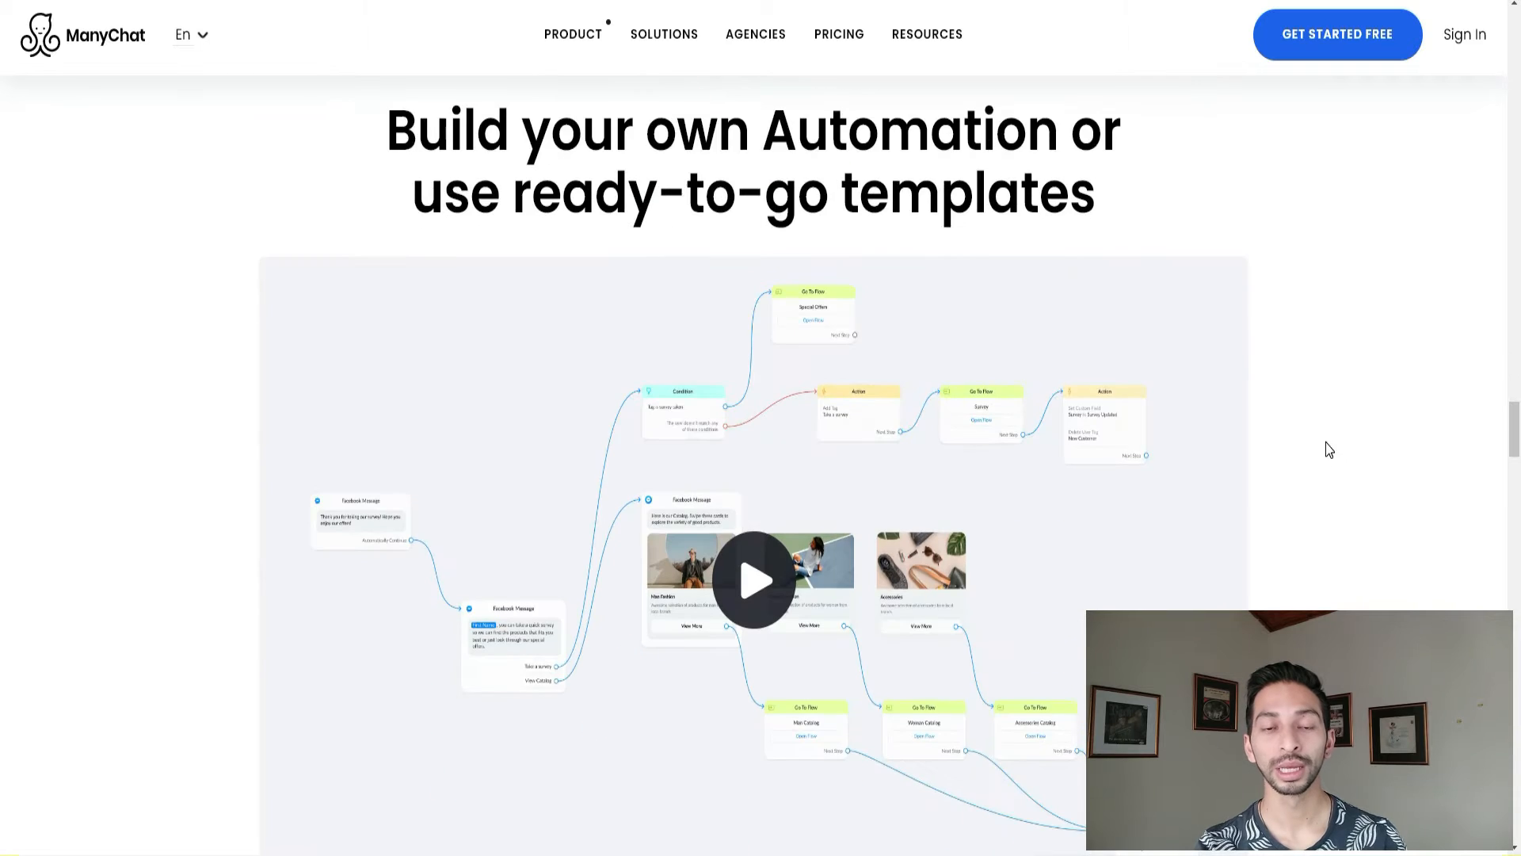
scroll(1319, 462, "down", 5)
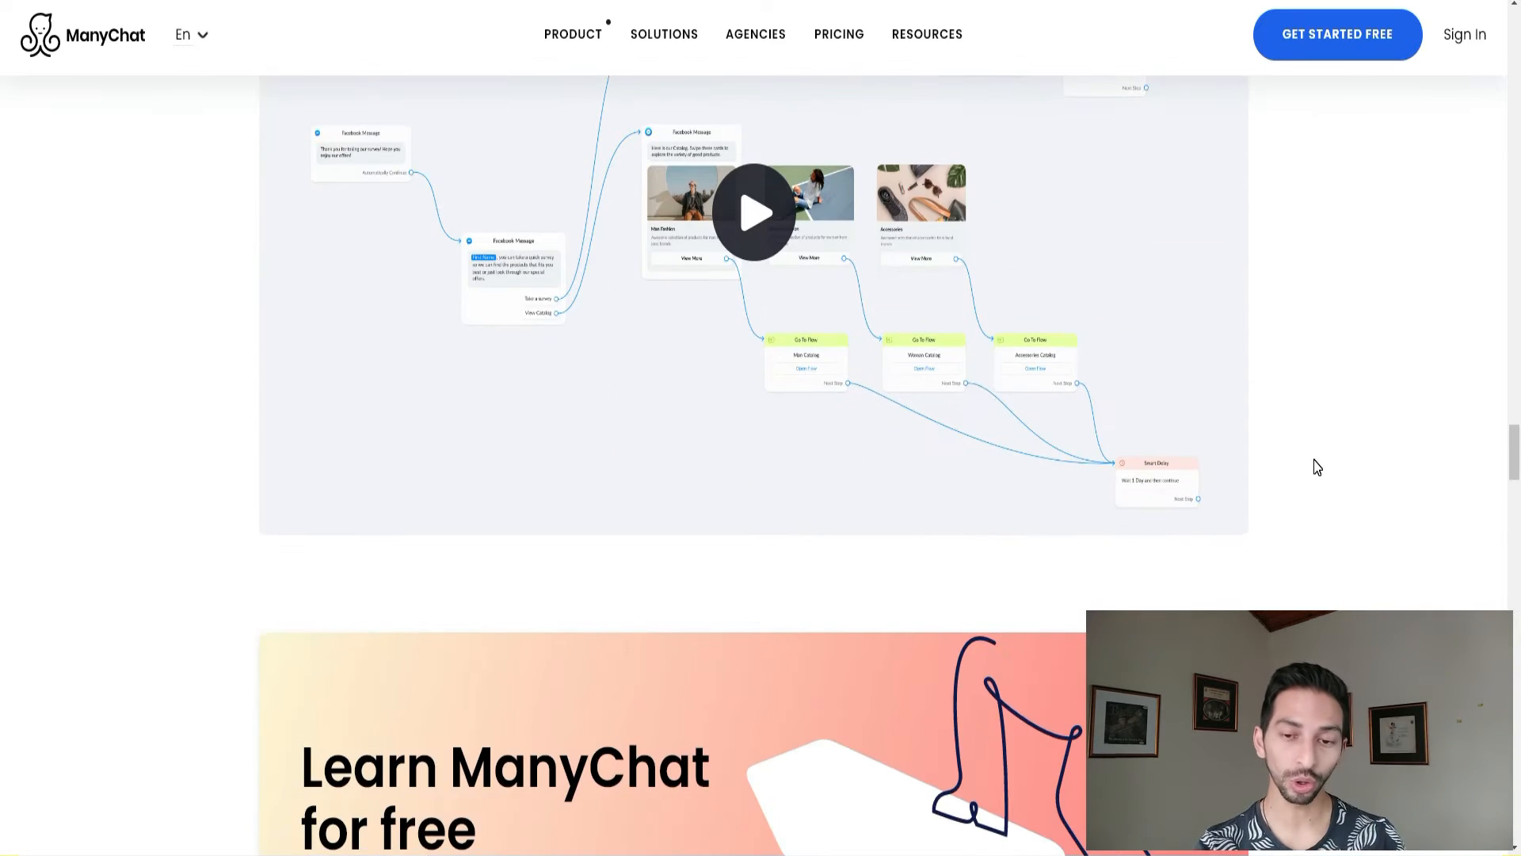
scroll(1317, 468, "down", 5)
scroll(1311, 459, "down", 9)
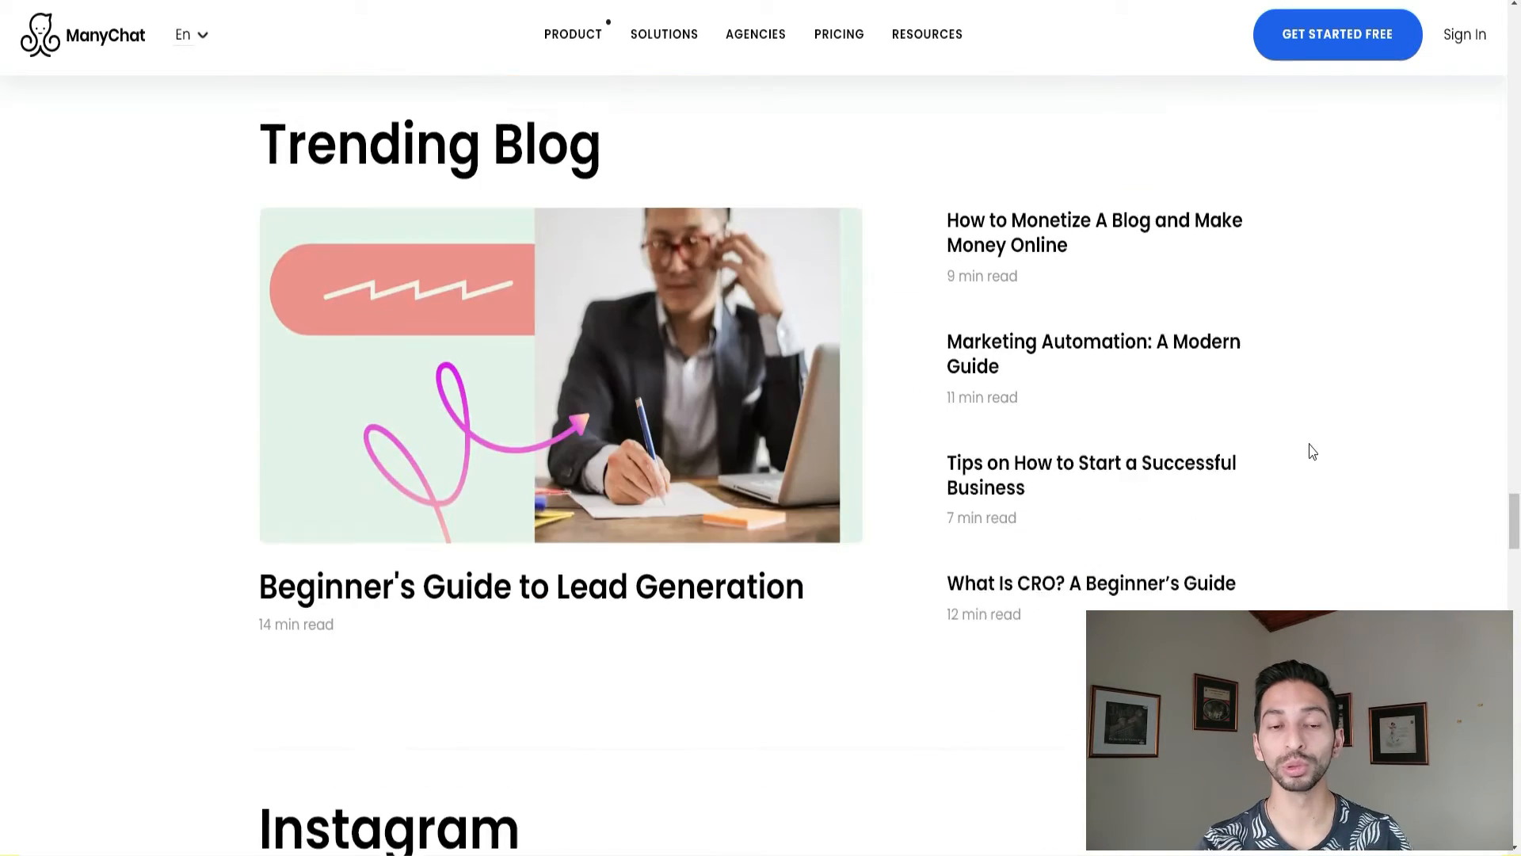
scroll(1316, 452, "down", 3)
scroll(1315, 447, "down", 5)
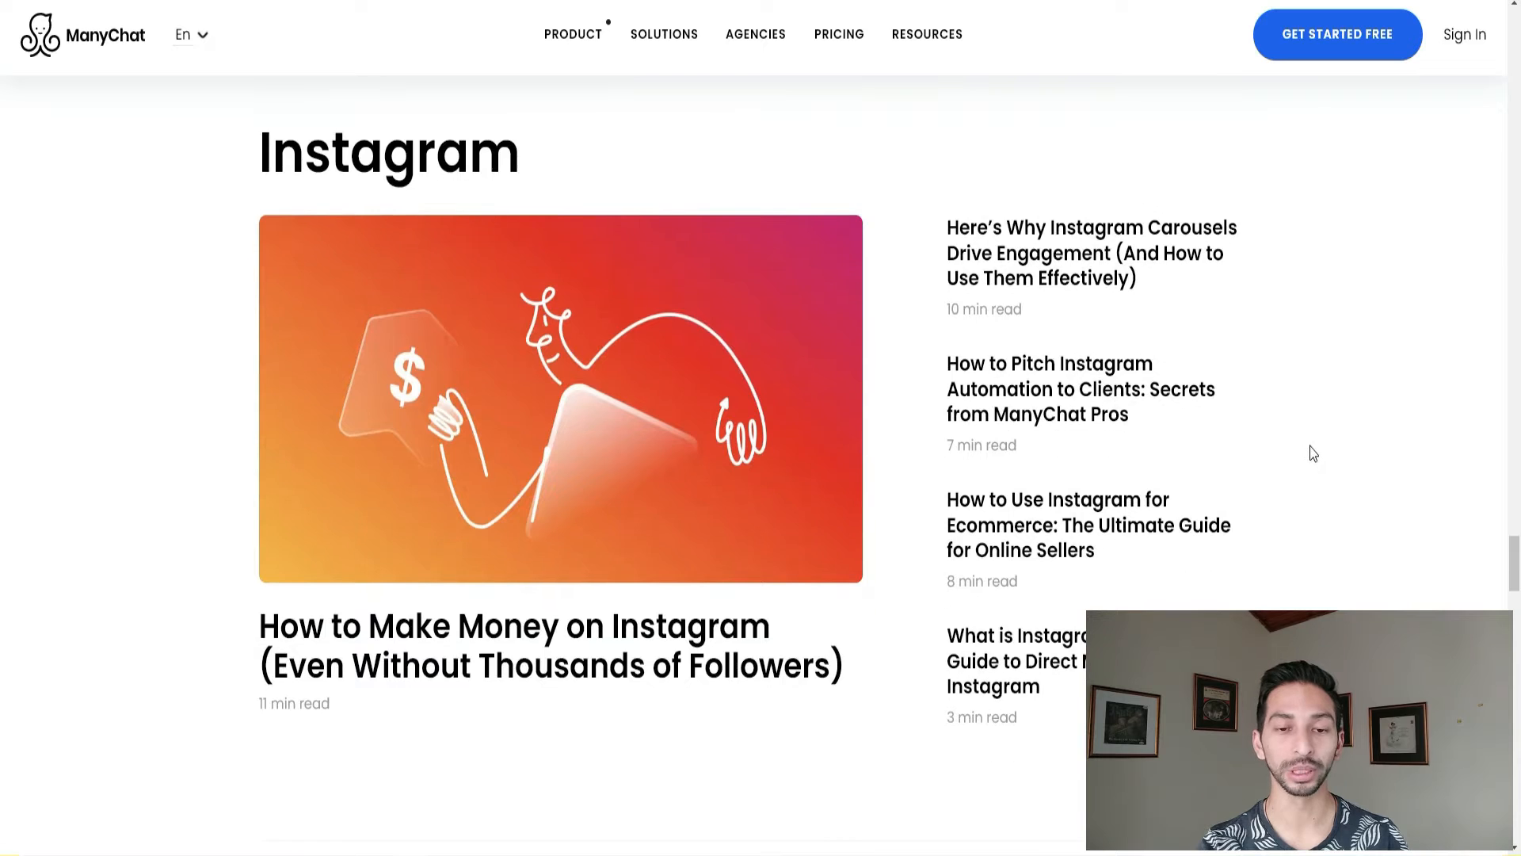
scroll(1309, 453, "down", 8)
scroll(1317, 459, "down", 9)
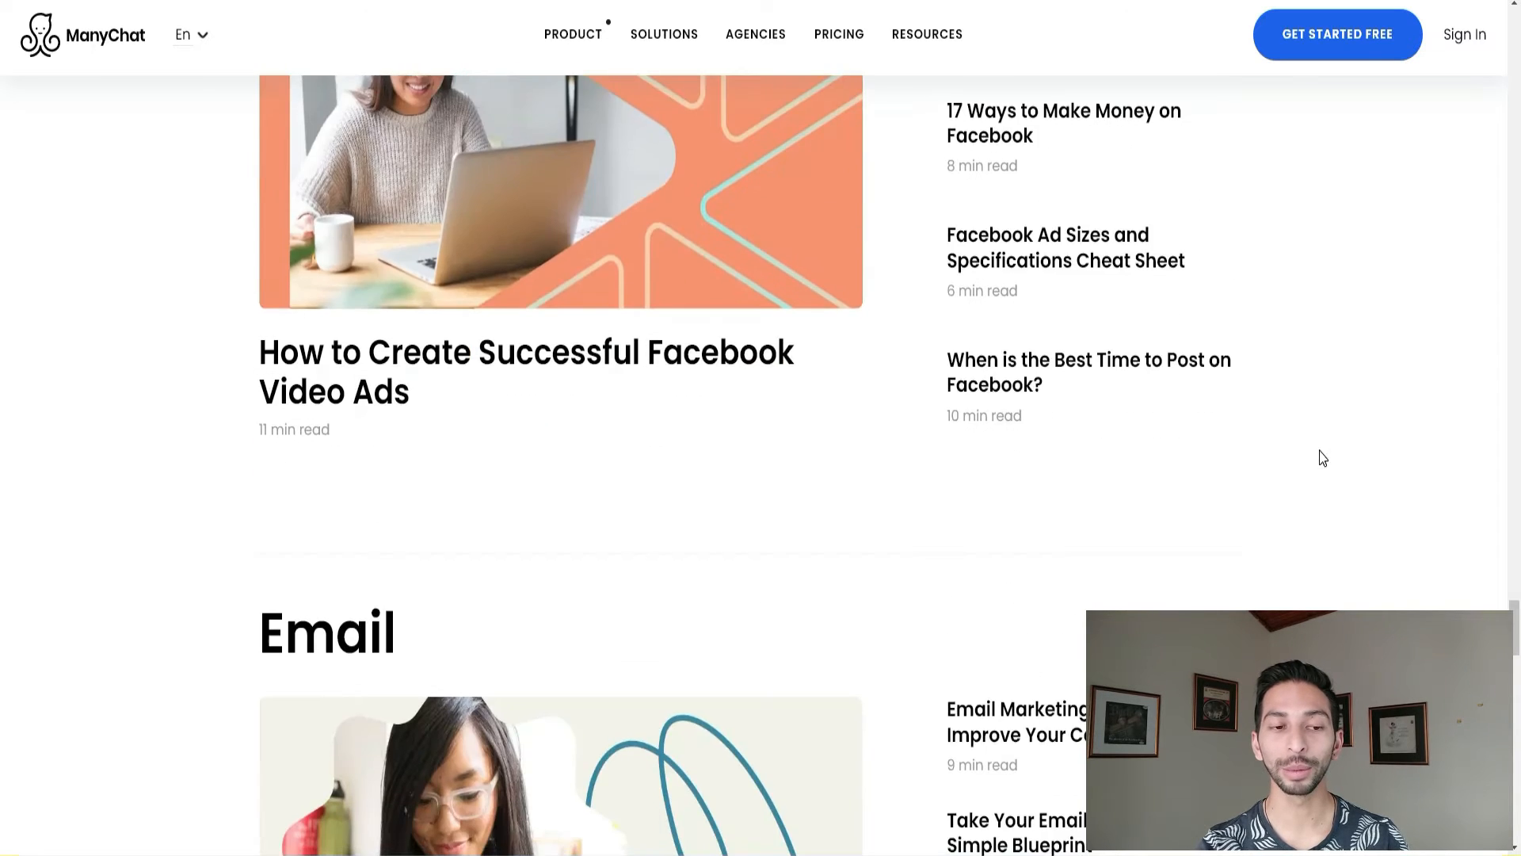
scroll(1441, 598, "down", 3)
scroll(761, 459, "down", 5)
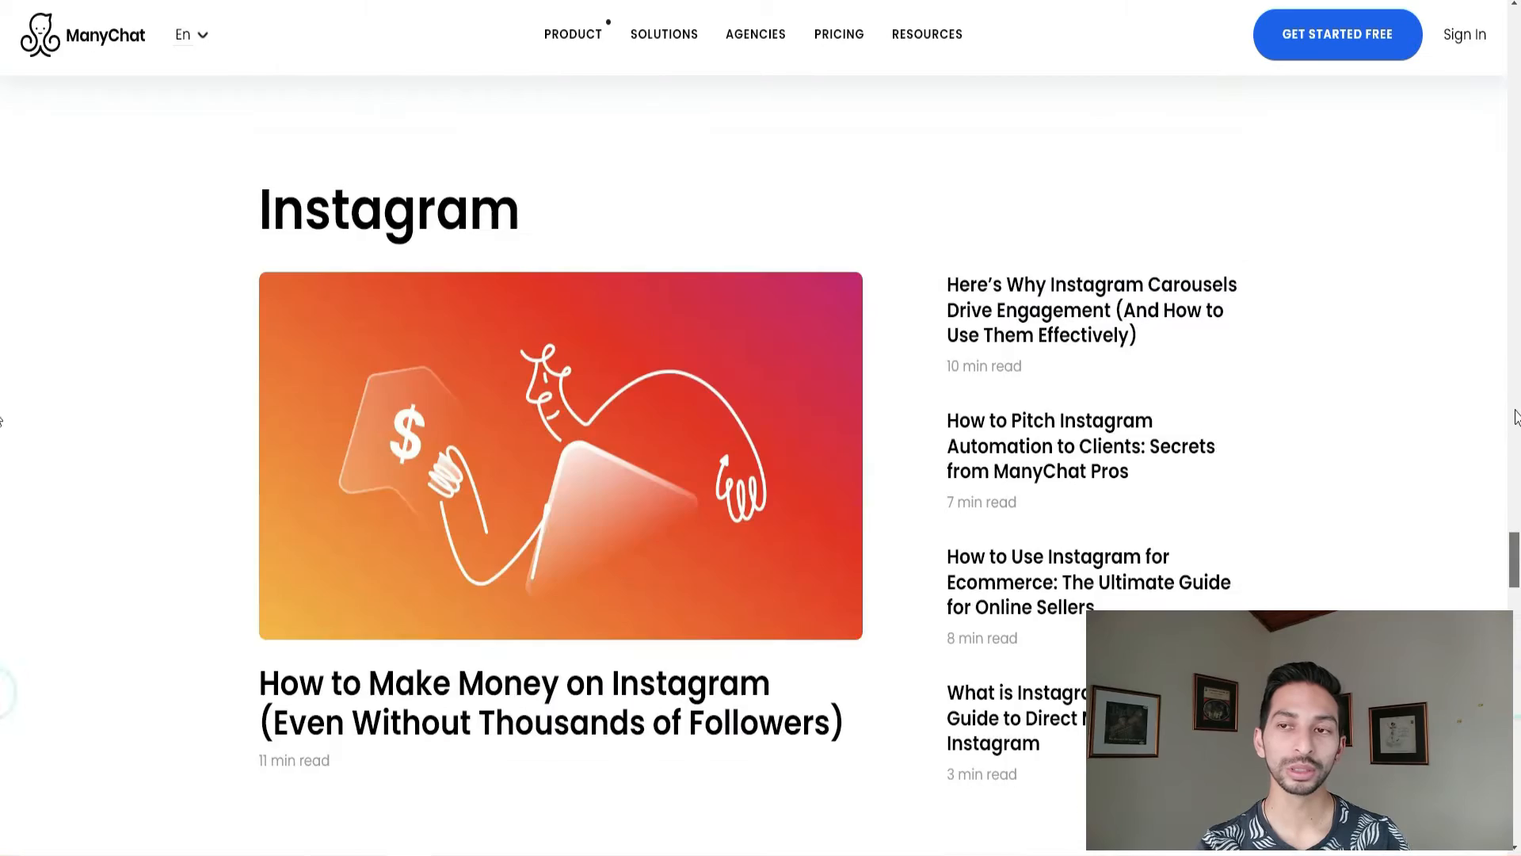
left_click_drag(1514, 418, 1514, 21)
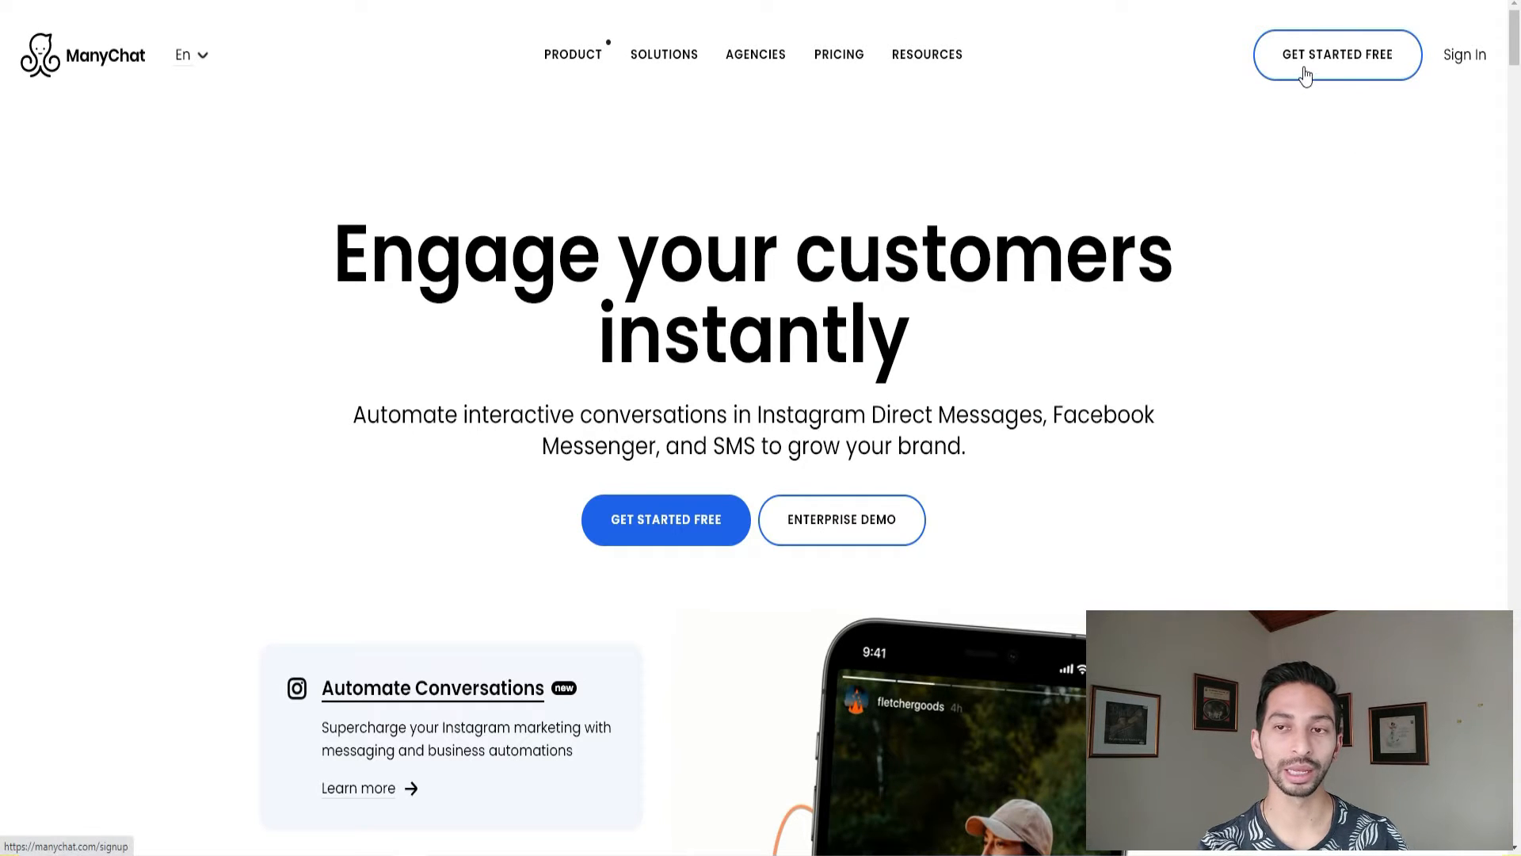
left_click(1466, 57)
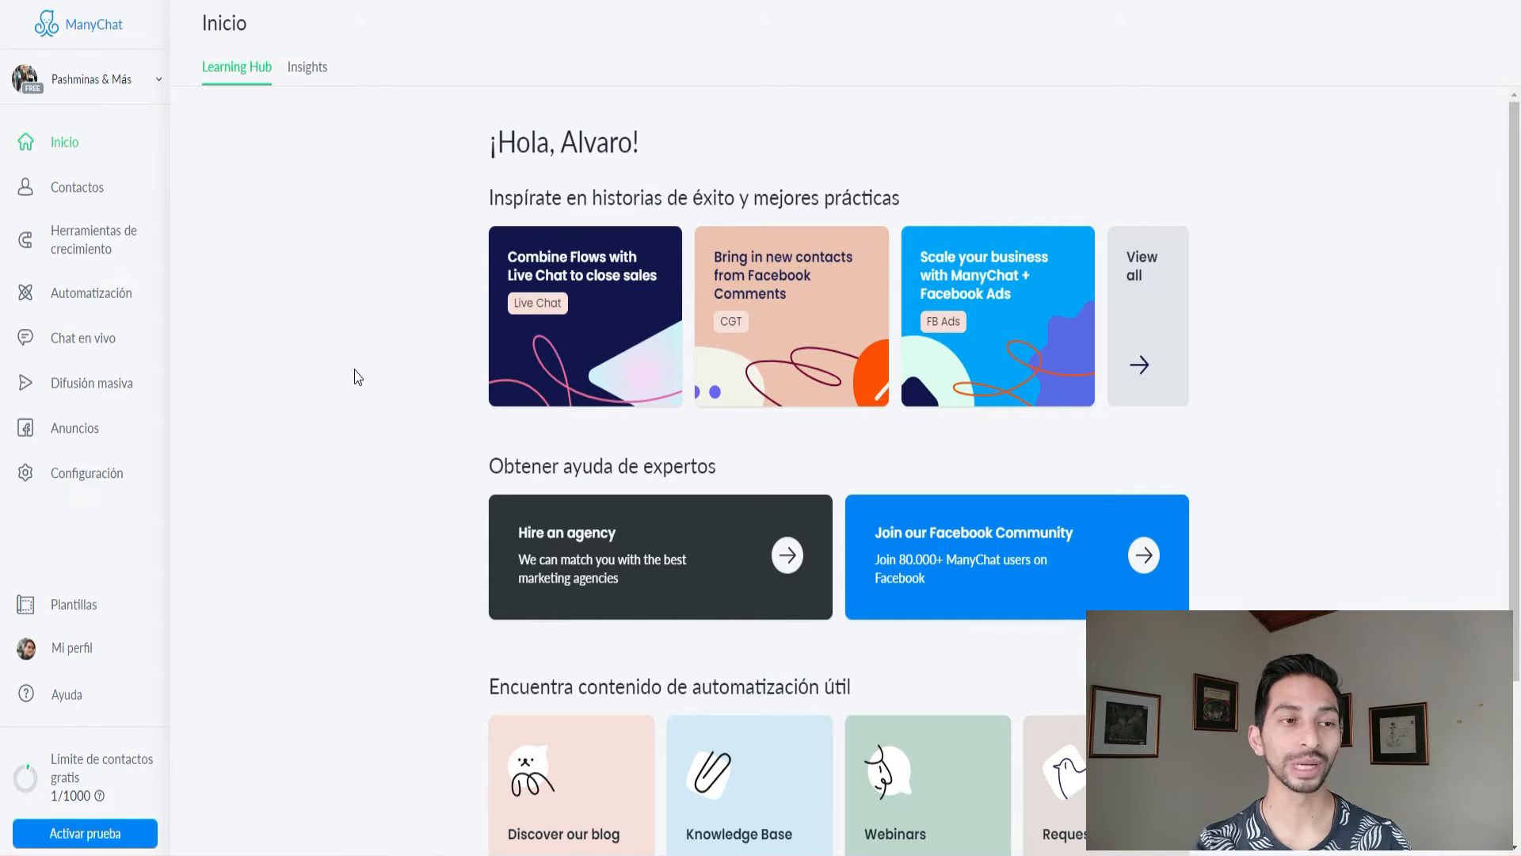
Browse the Inicio Learning Hub's success stories, expert help and automation resources.
scroll(365, 356, "down", 3)
scroll(363, 376, "up", 3)
scroll(381, 389, "down", 3)
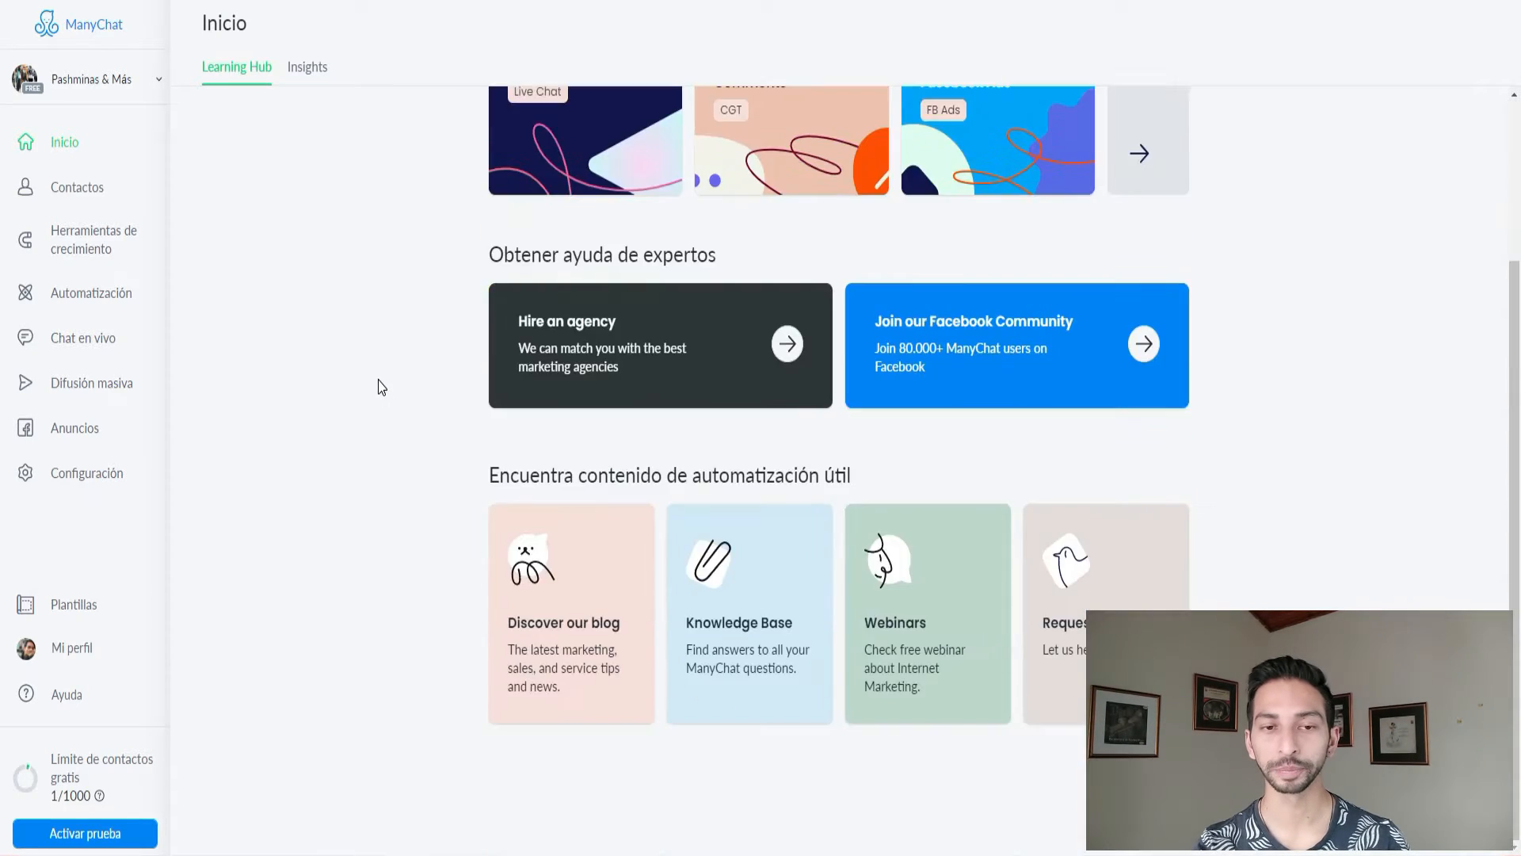
scroll(400, 412, "up", 3)
scroll(396, 404, "up", 1)
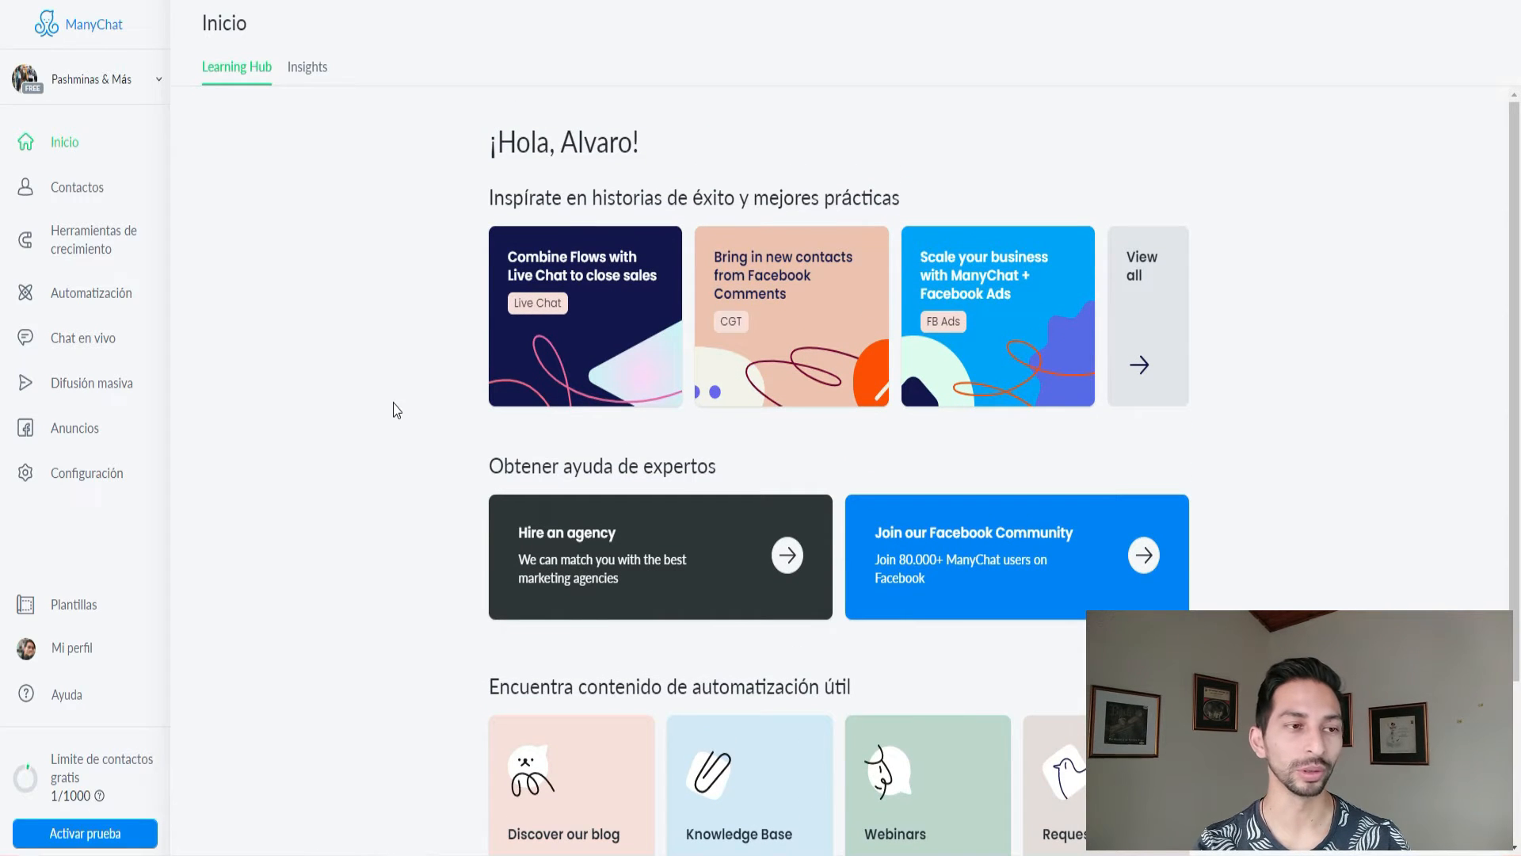
scroll(348, 348, "down", 3)
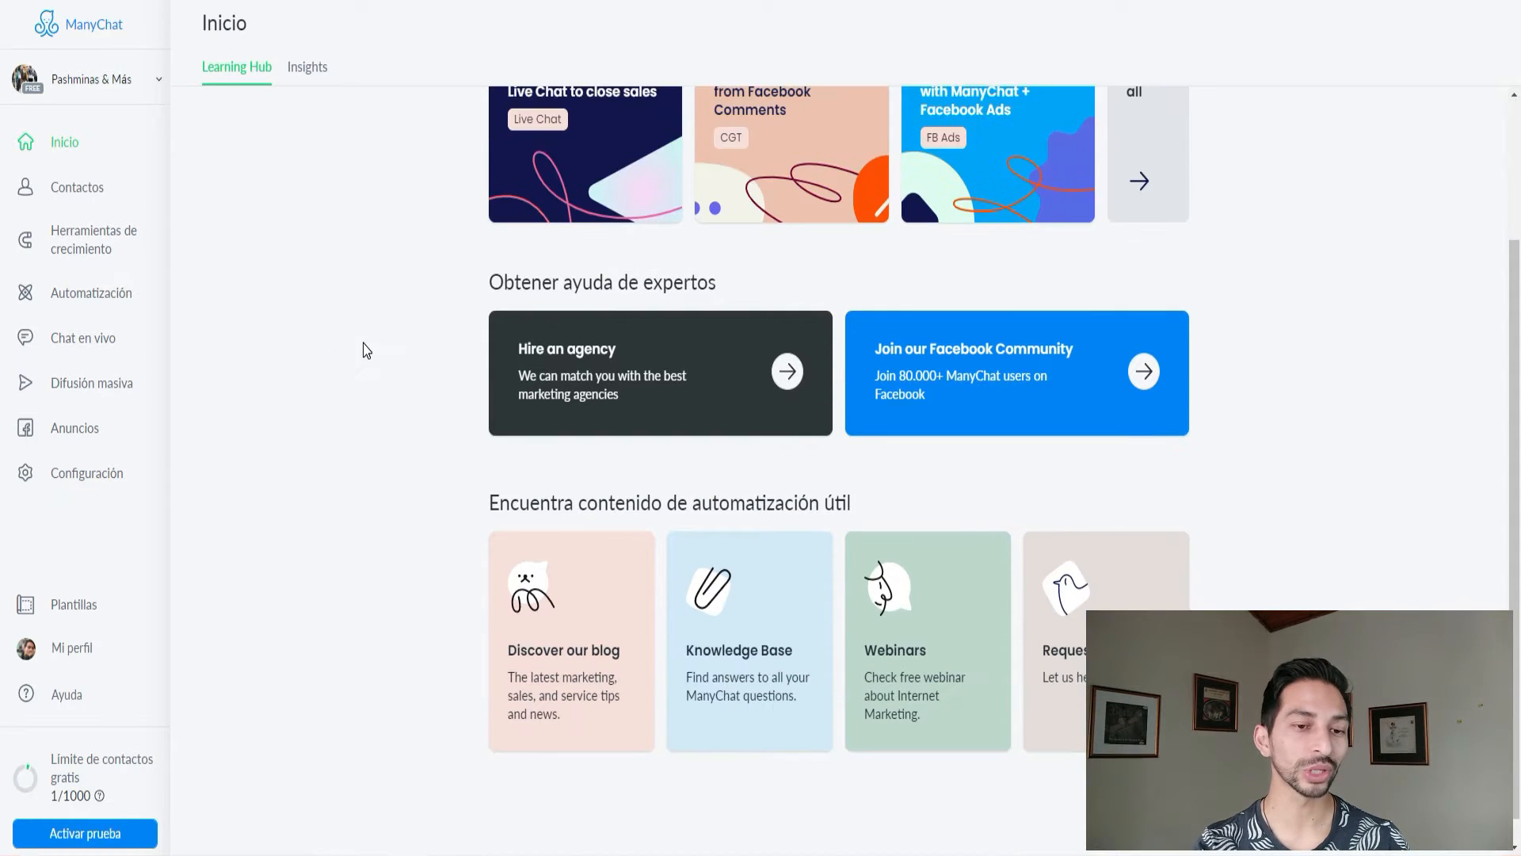
scroll(369, 352, "down", 1)
scroll(376, 362, "up", 2)
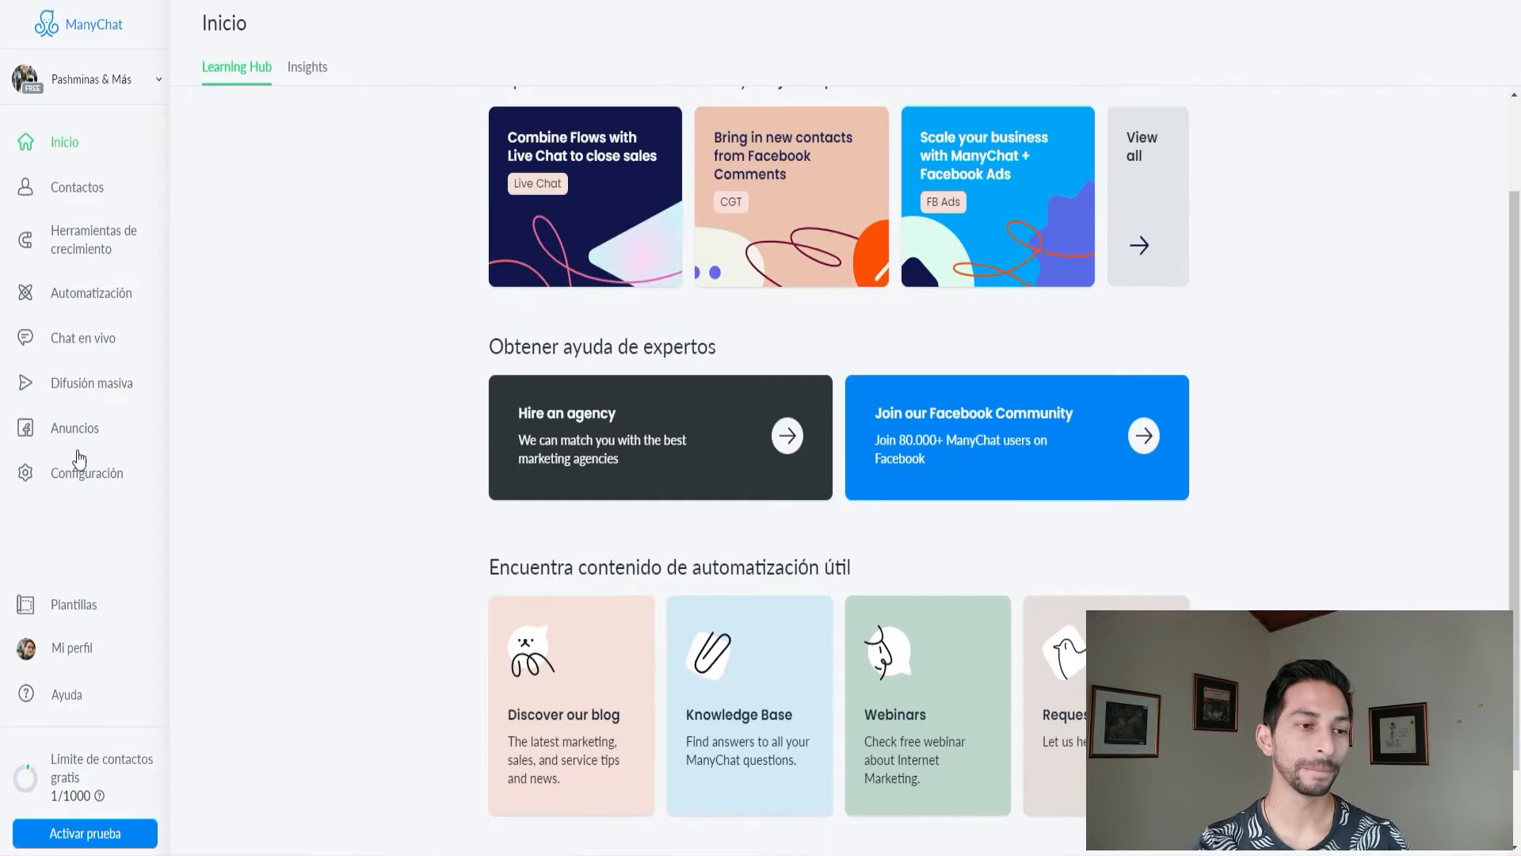
Go to Configuración and open the Messenger channel settings under Canales.
left_click(78, 479)
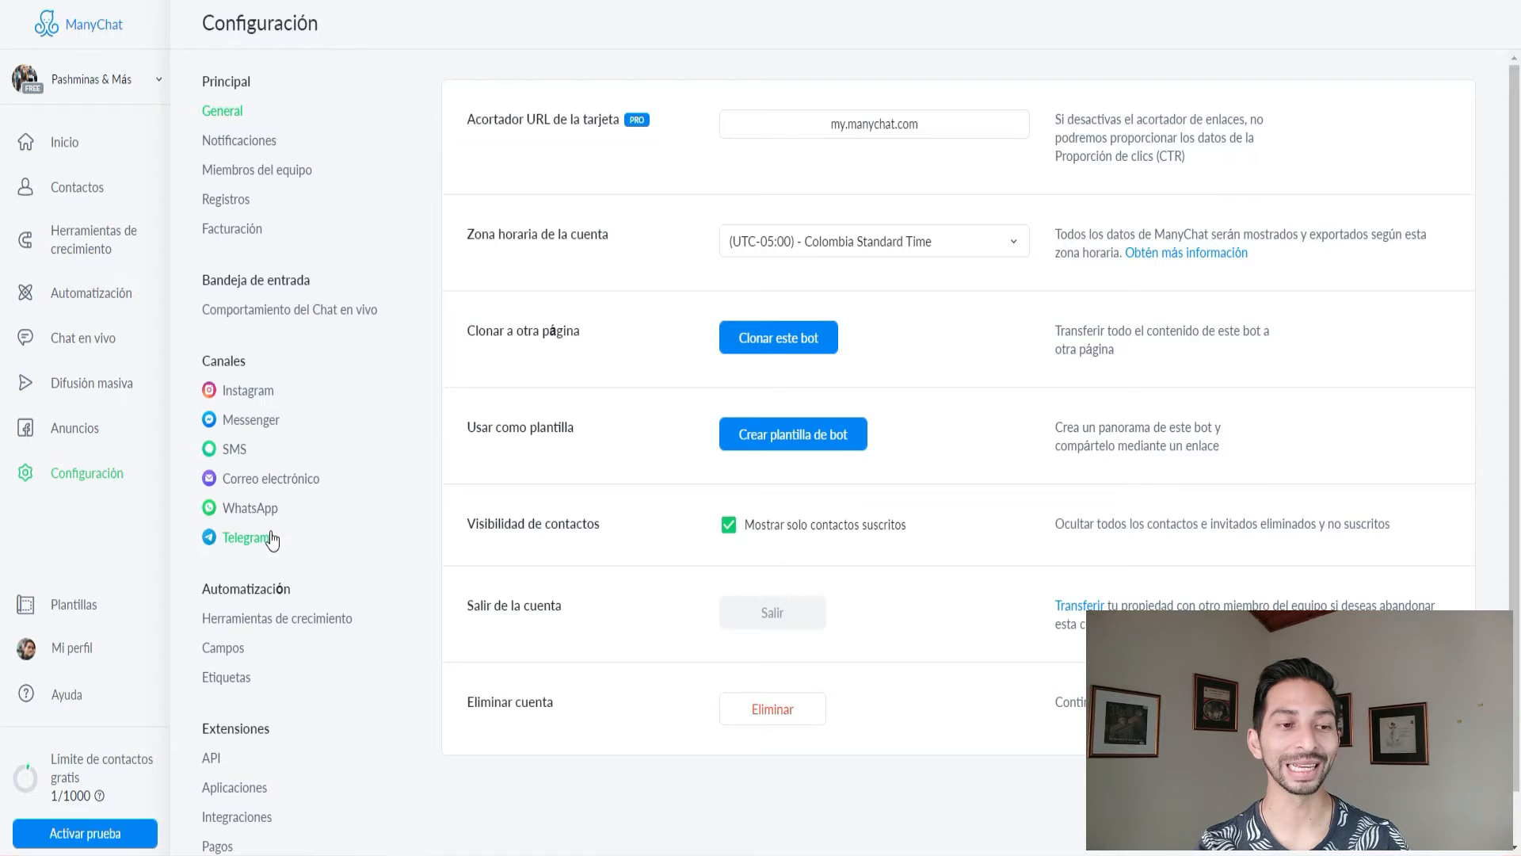
left_click(252, 420)
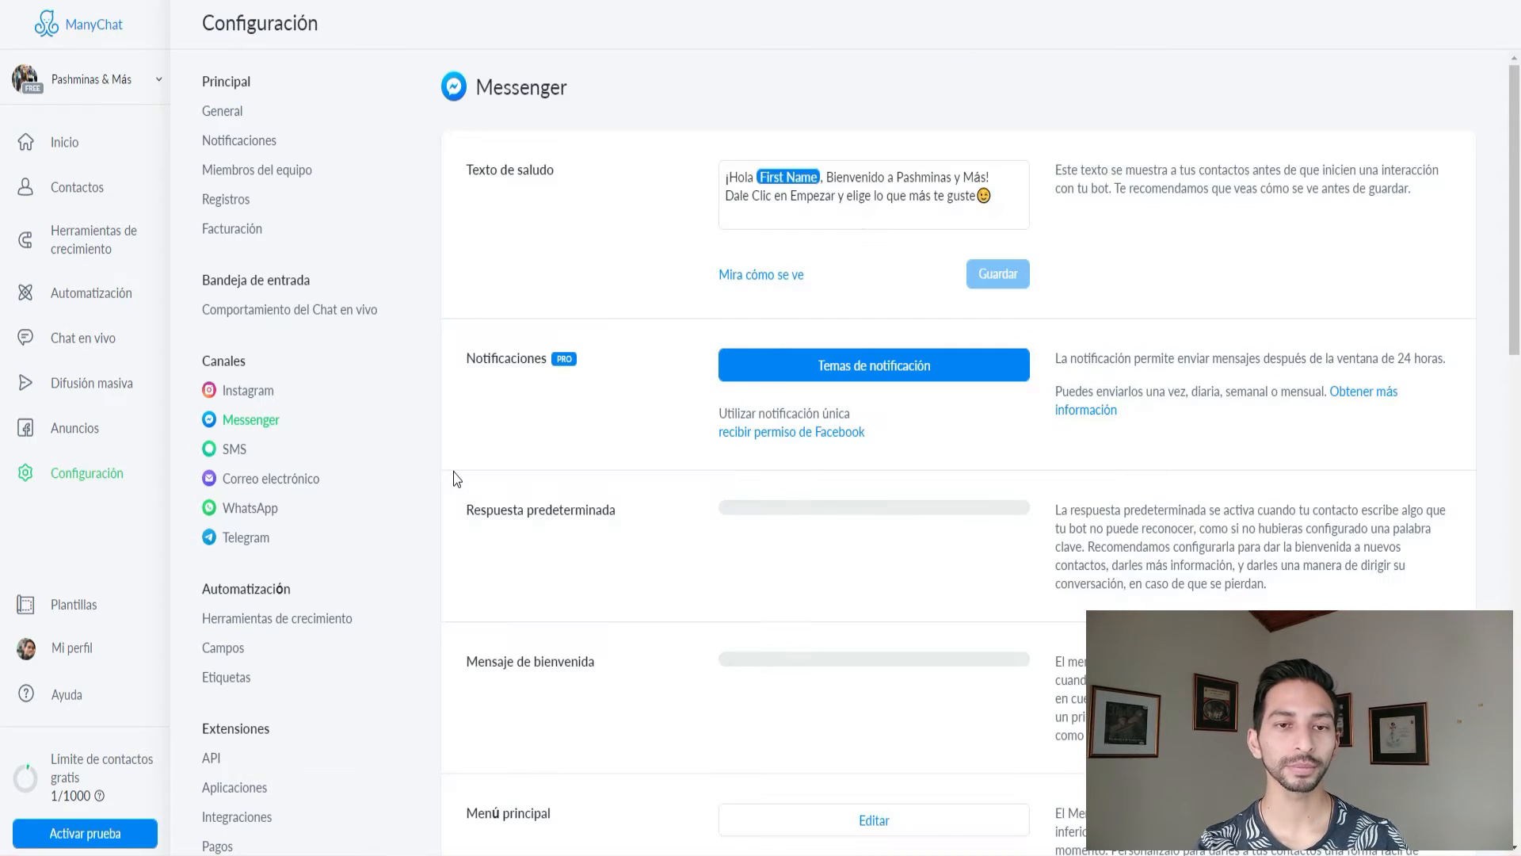
Delete all the text in Texto de saludo and save the empty greeting.
scroll(562, 408, "down", 7)
scroll(573, 390, "up", 4)
scroll(573, 390, "up", 4)
scroll(632, 370, "down", 4)
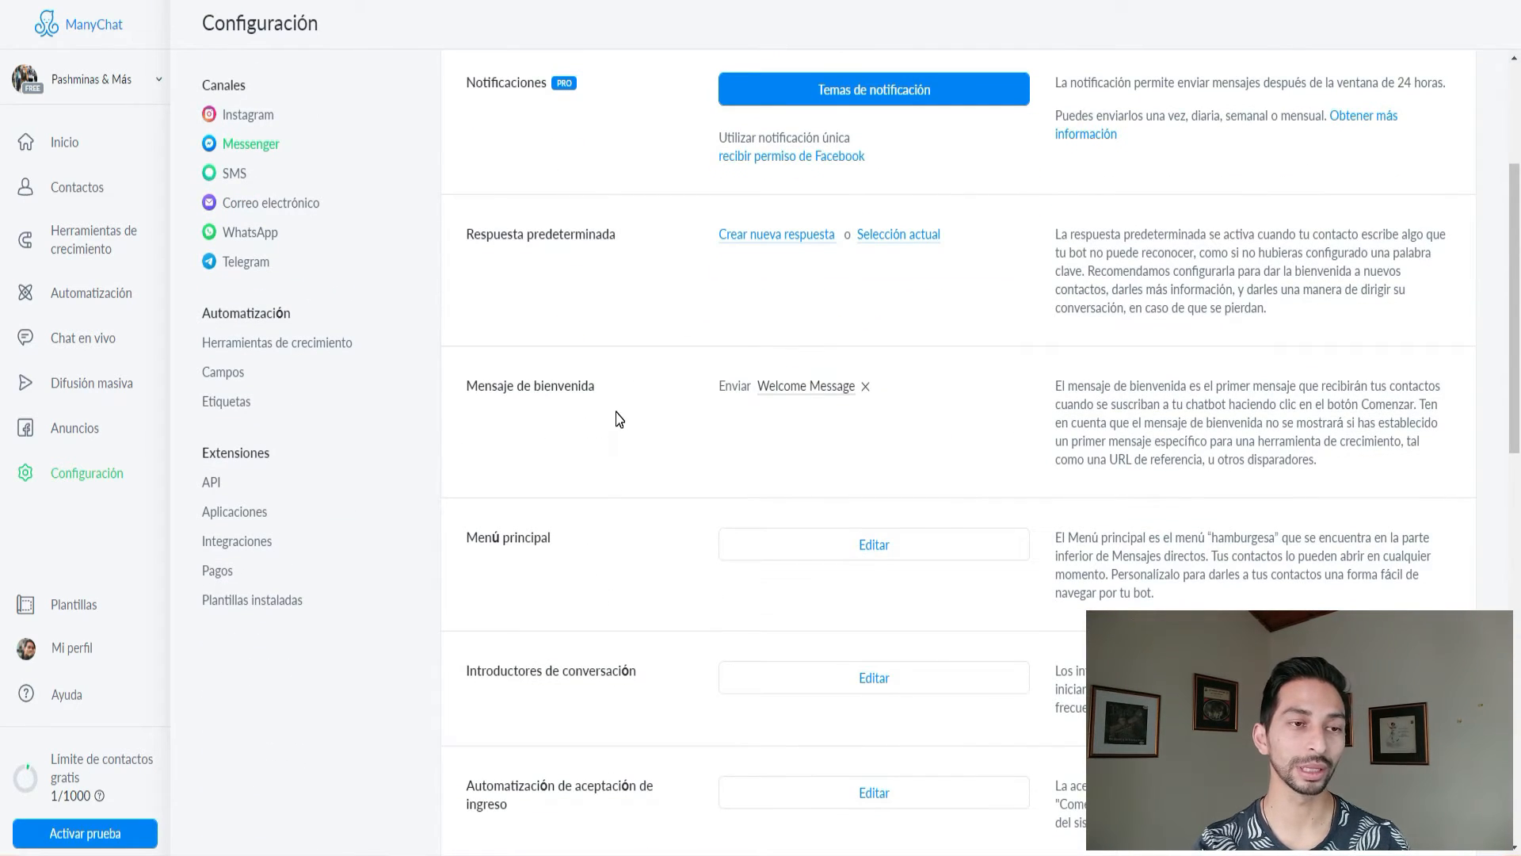
scroll(610, 426, "up", 4)
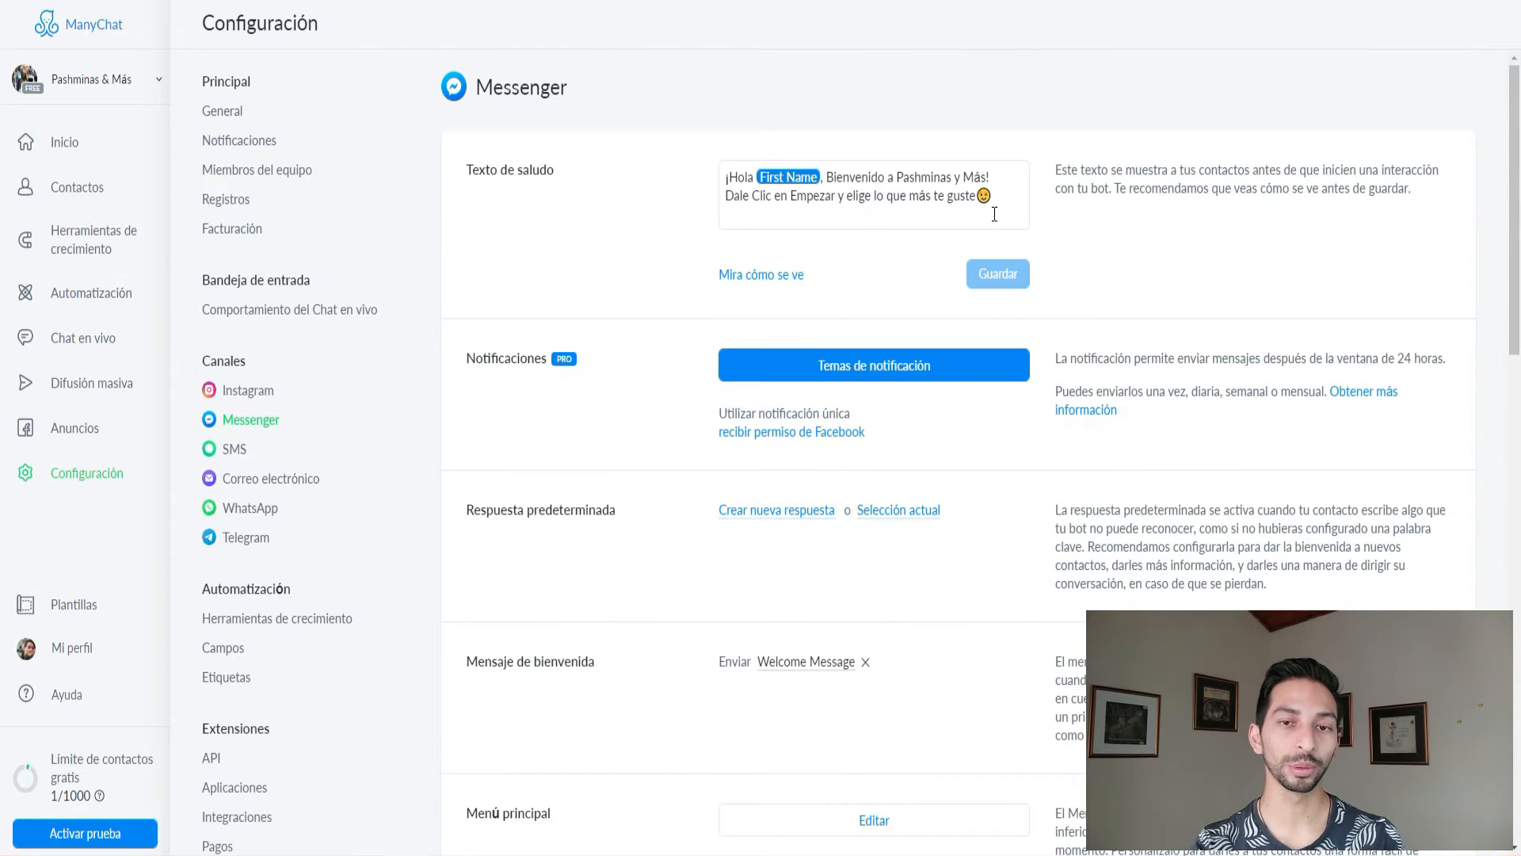
left_click_drag(990, 198, 720, 161)
key("BackSpace")
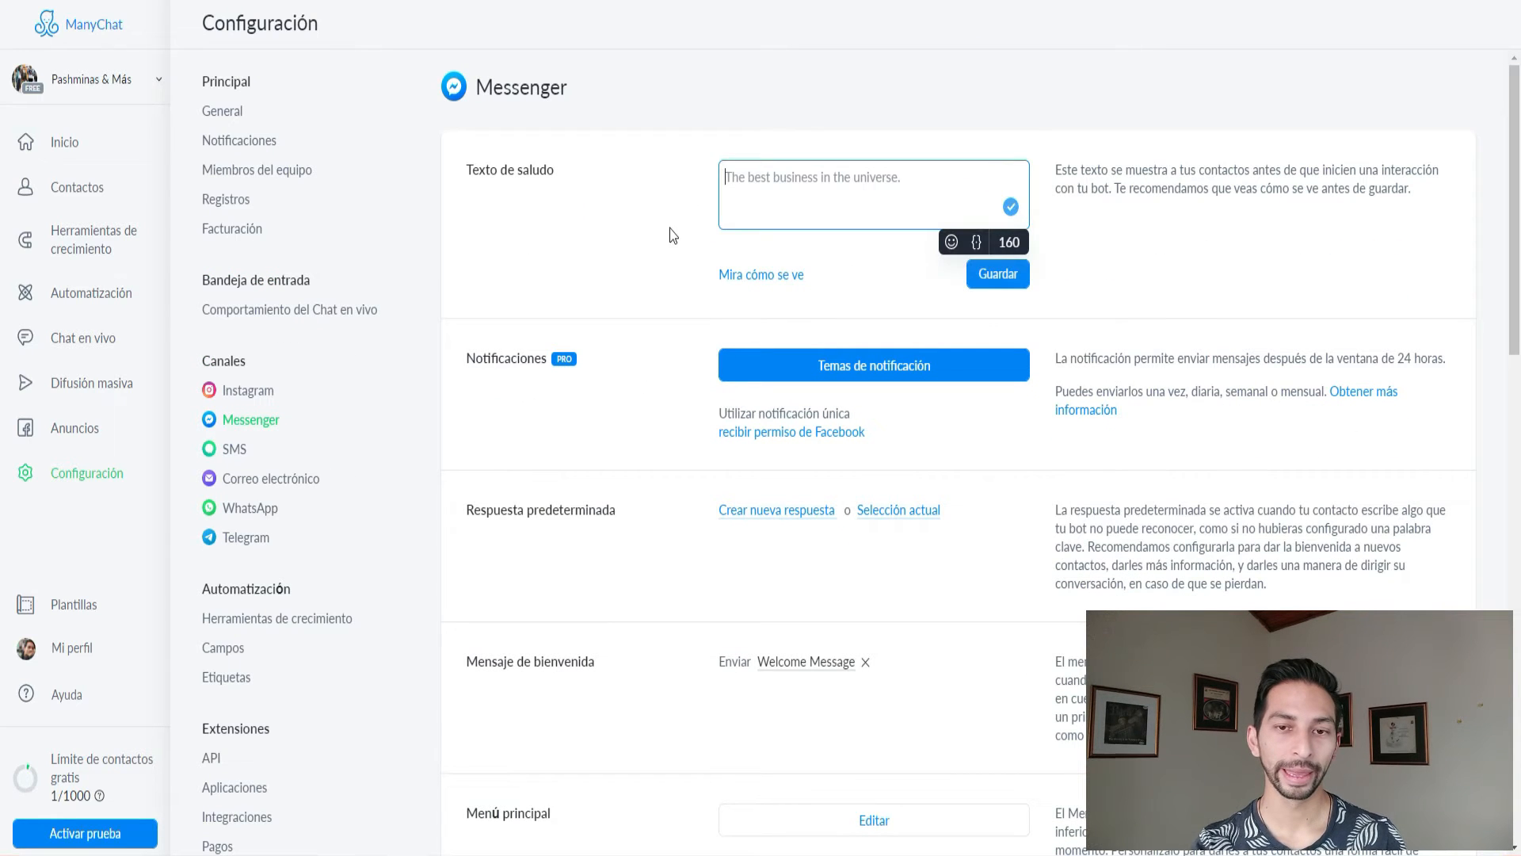
left_click(669, 235)
left_click(995, 275)
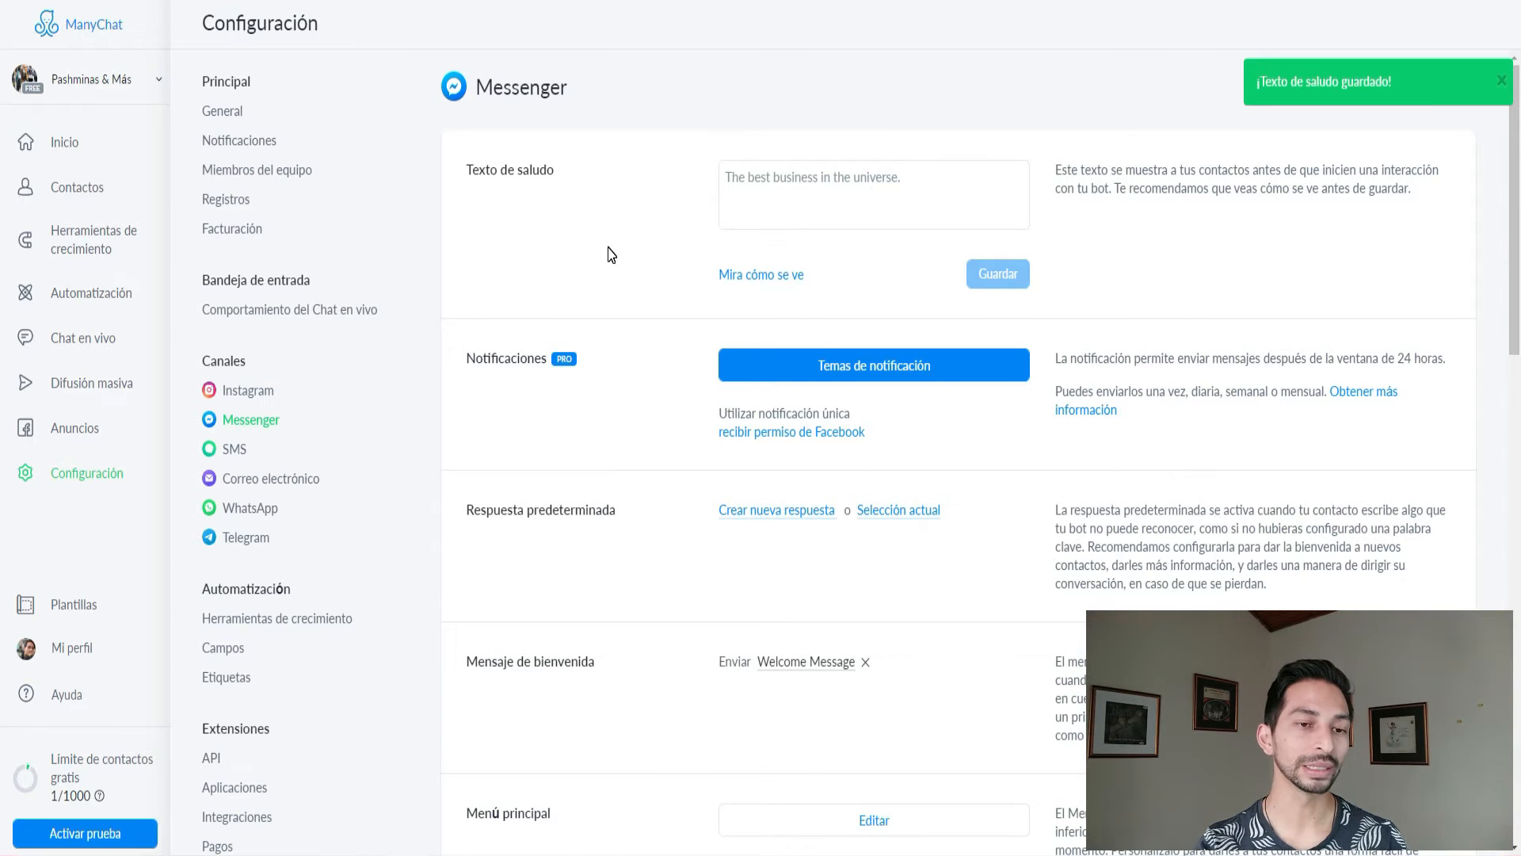
scroll(621, 264, "down", 1)
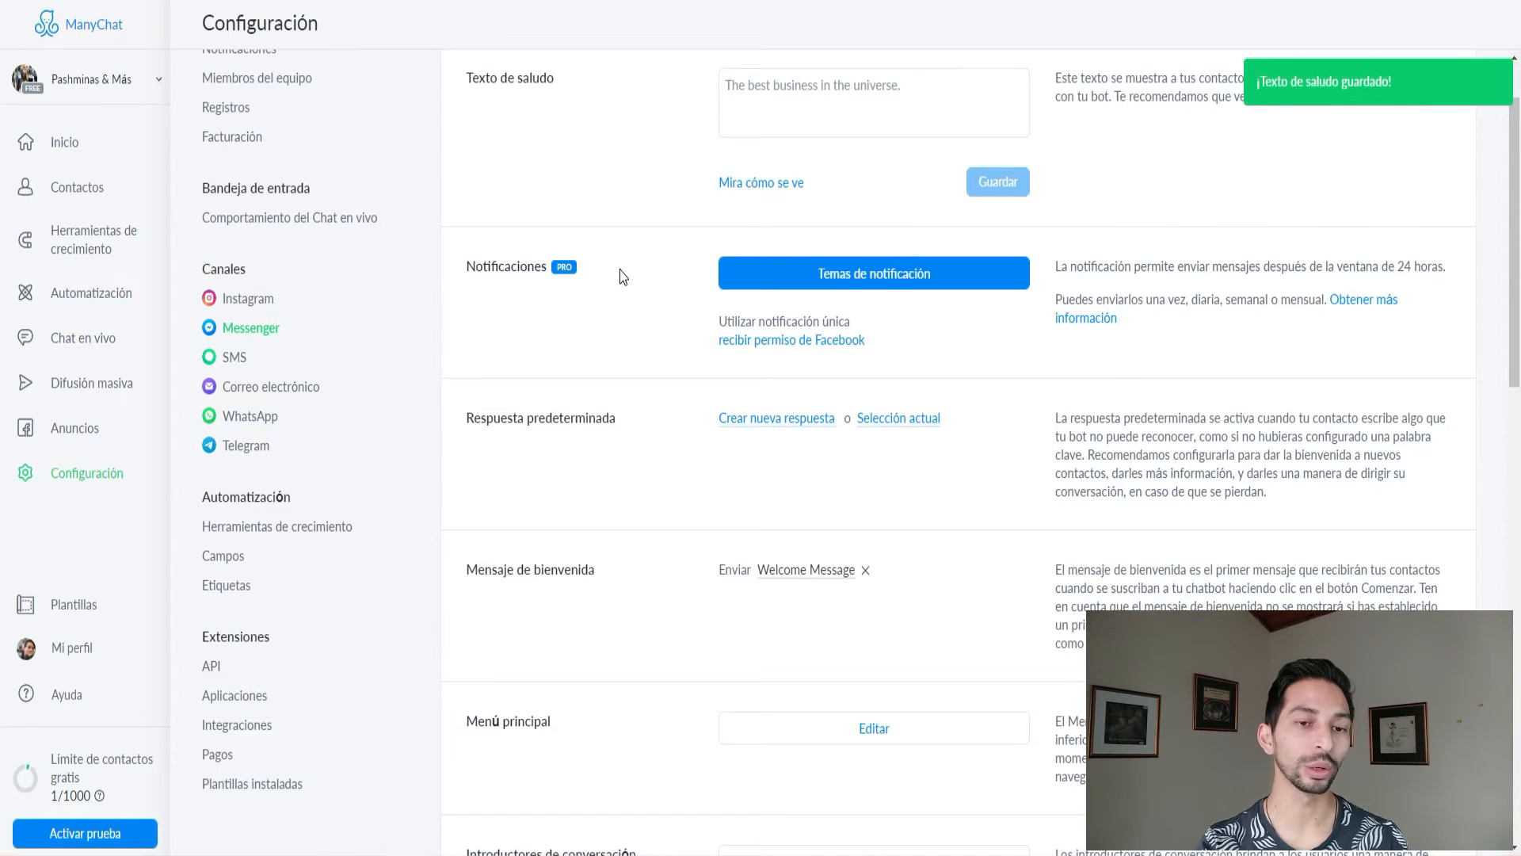
scroll(622, 274, "down", 1)
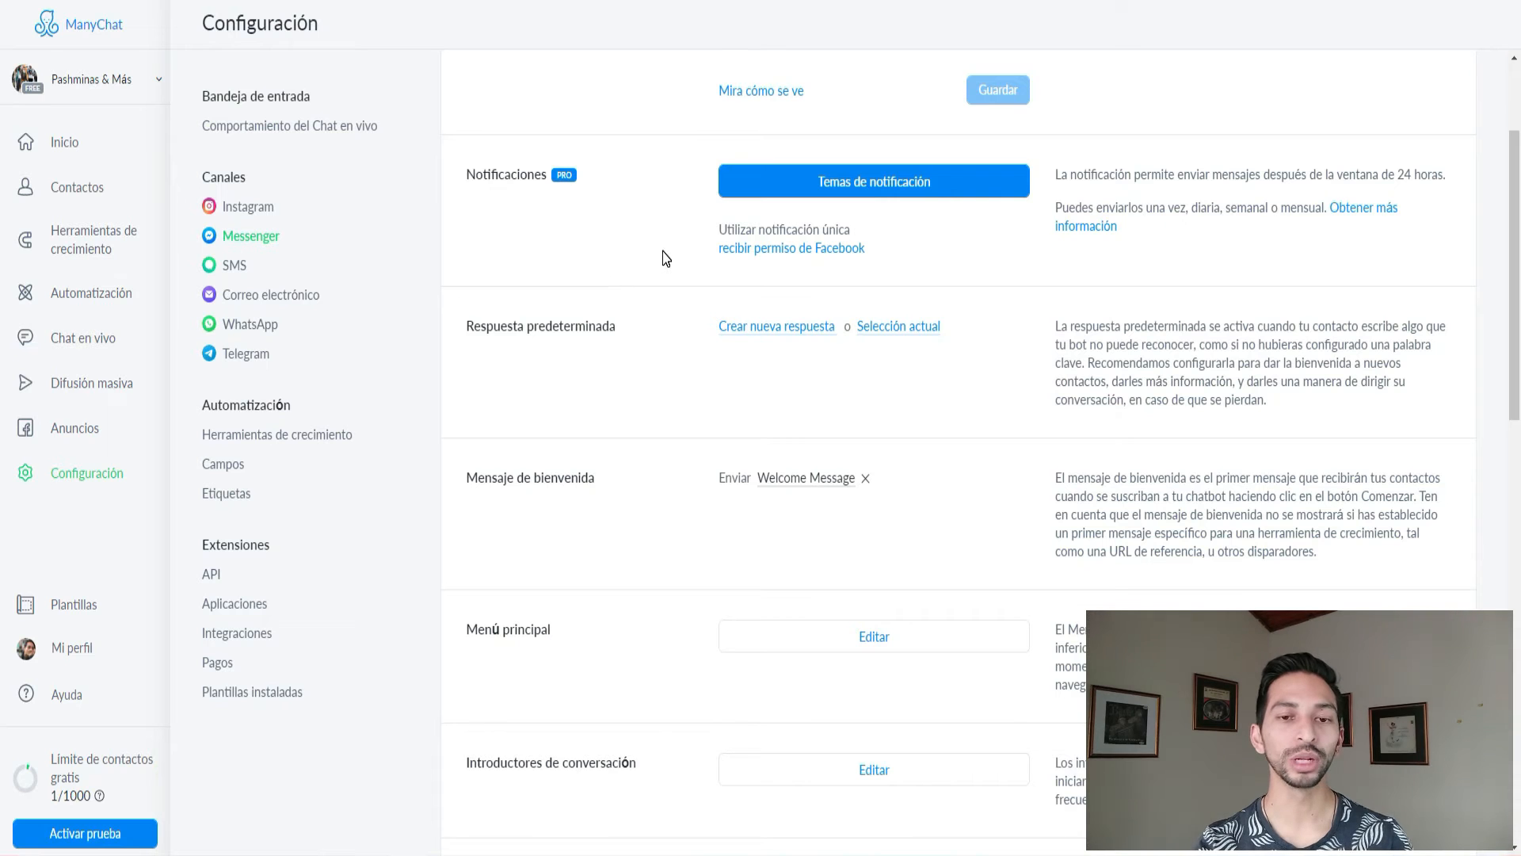
scroll(653, 298, "down", 1)
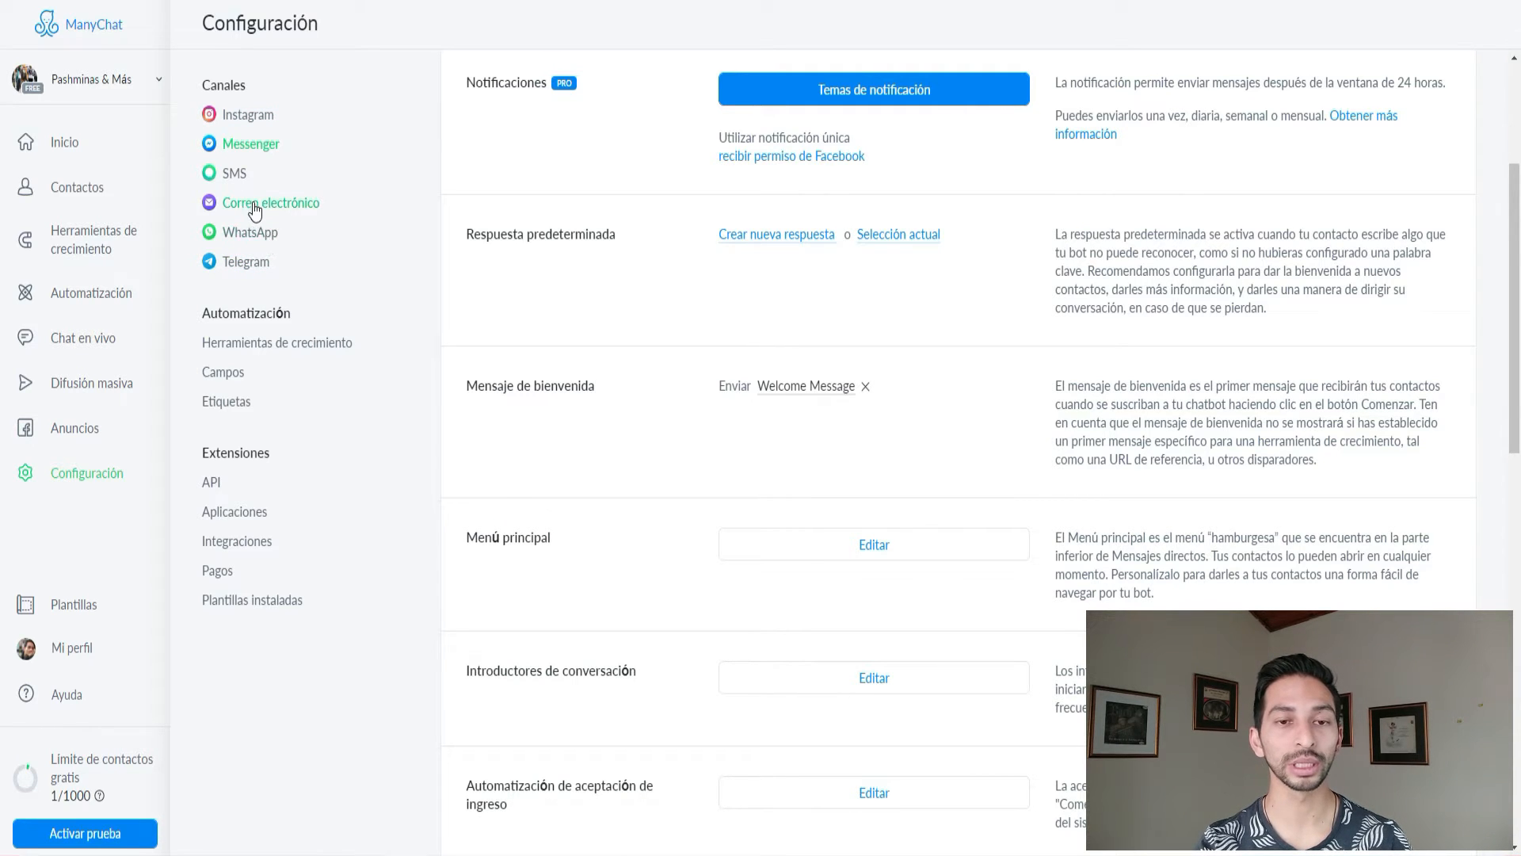
Create a new default reply under Respuesta predeterminada.
scroll(590, 334, "up", 1)
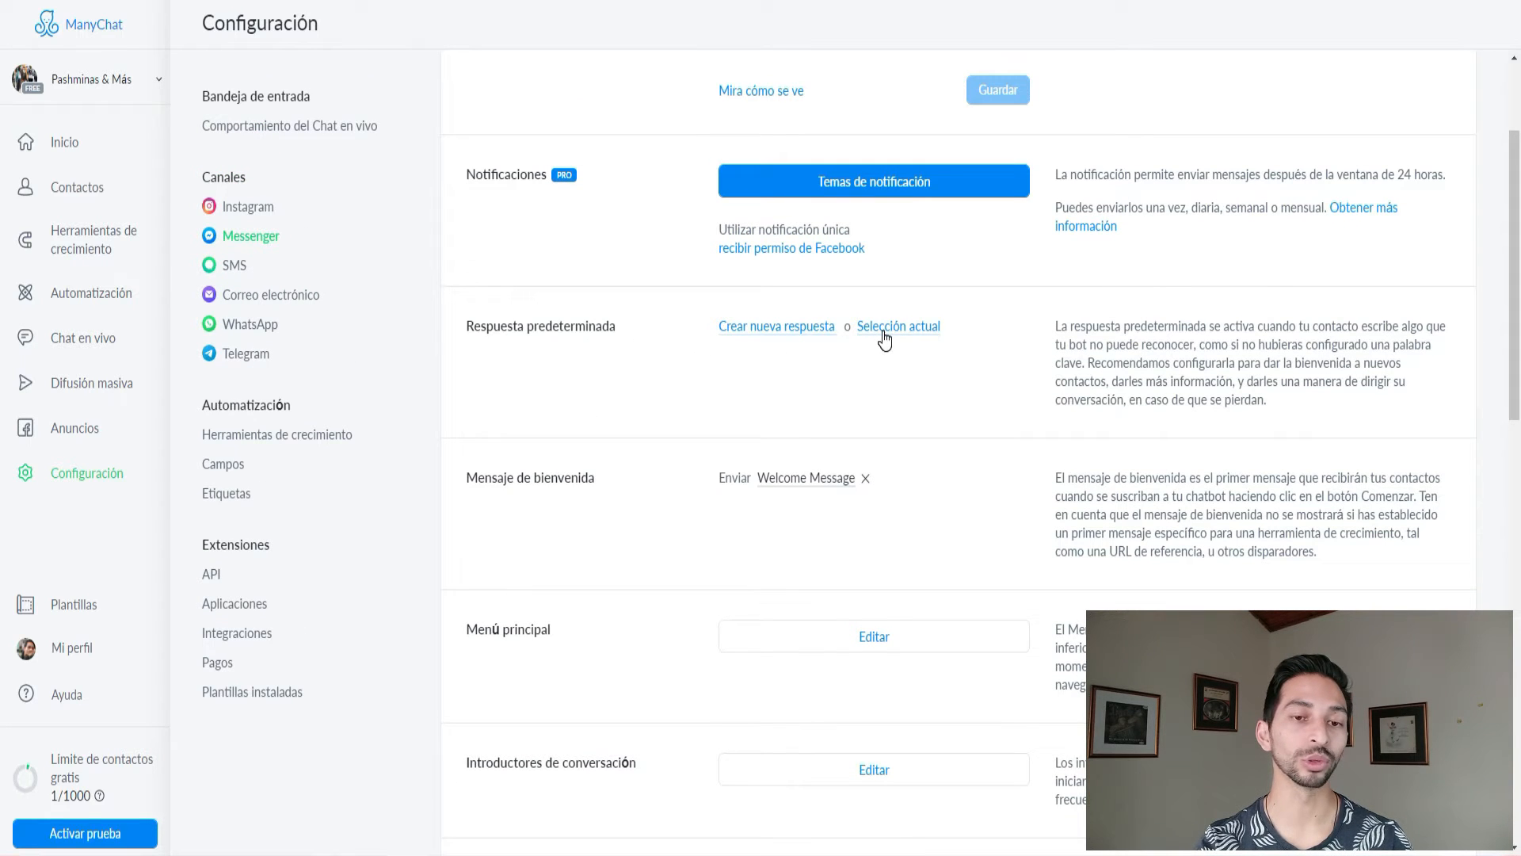
left_click(759, 336)
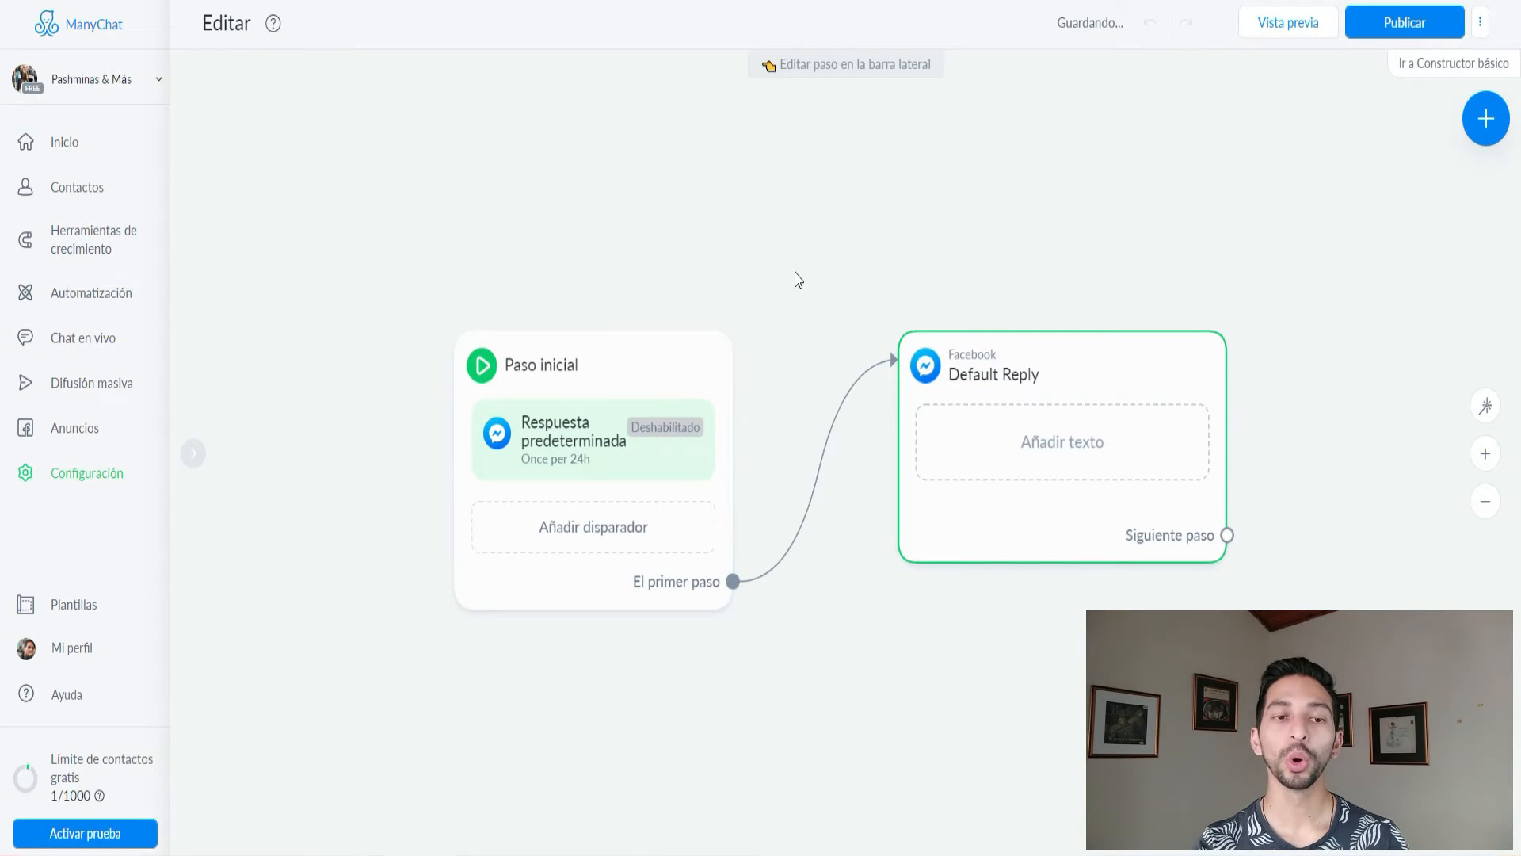
Recentre the flow canvas and inspect the link between the two steps.
scroll(838, 264, "down", 1)
scroll(846, 263, "up", 1)
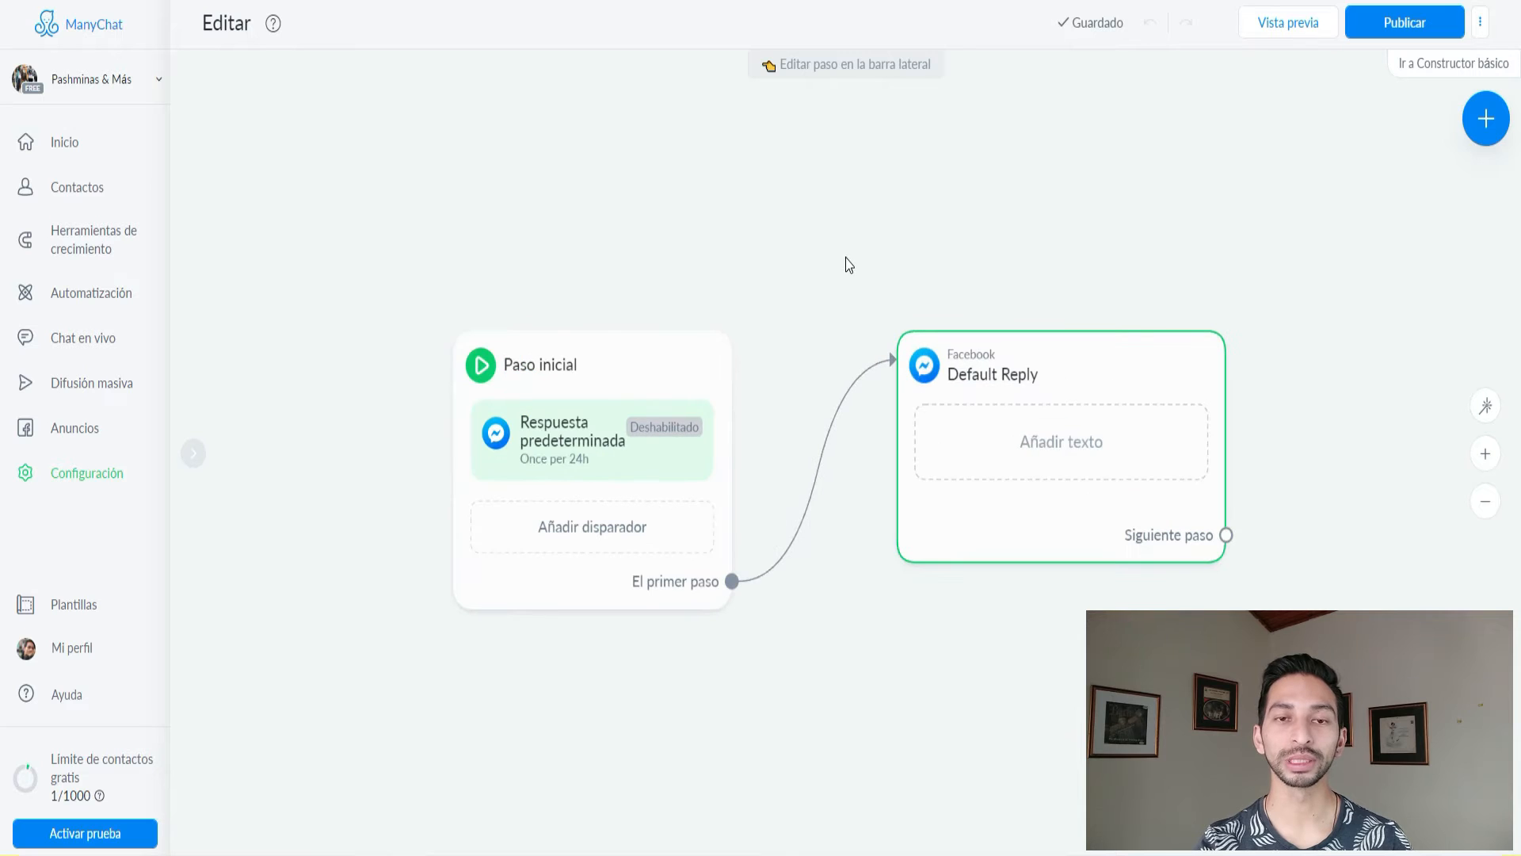
left_click_drag(853, 268, 845, 182)
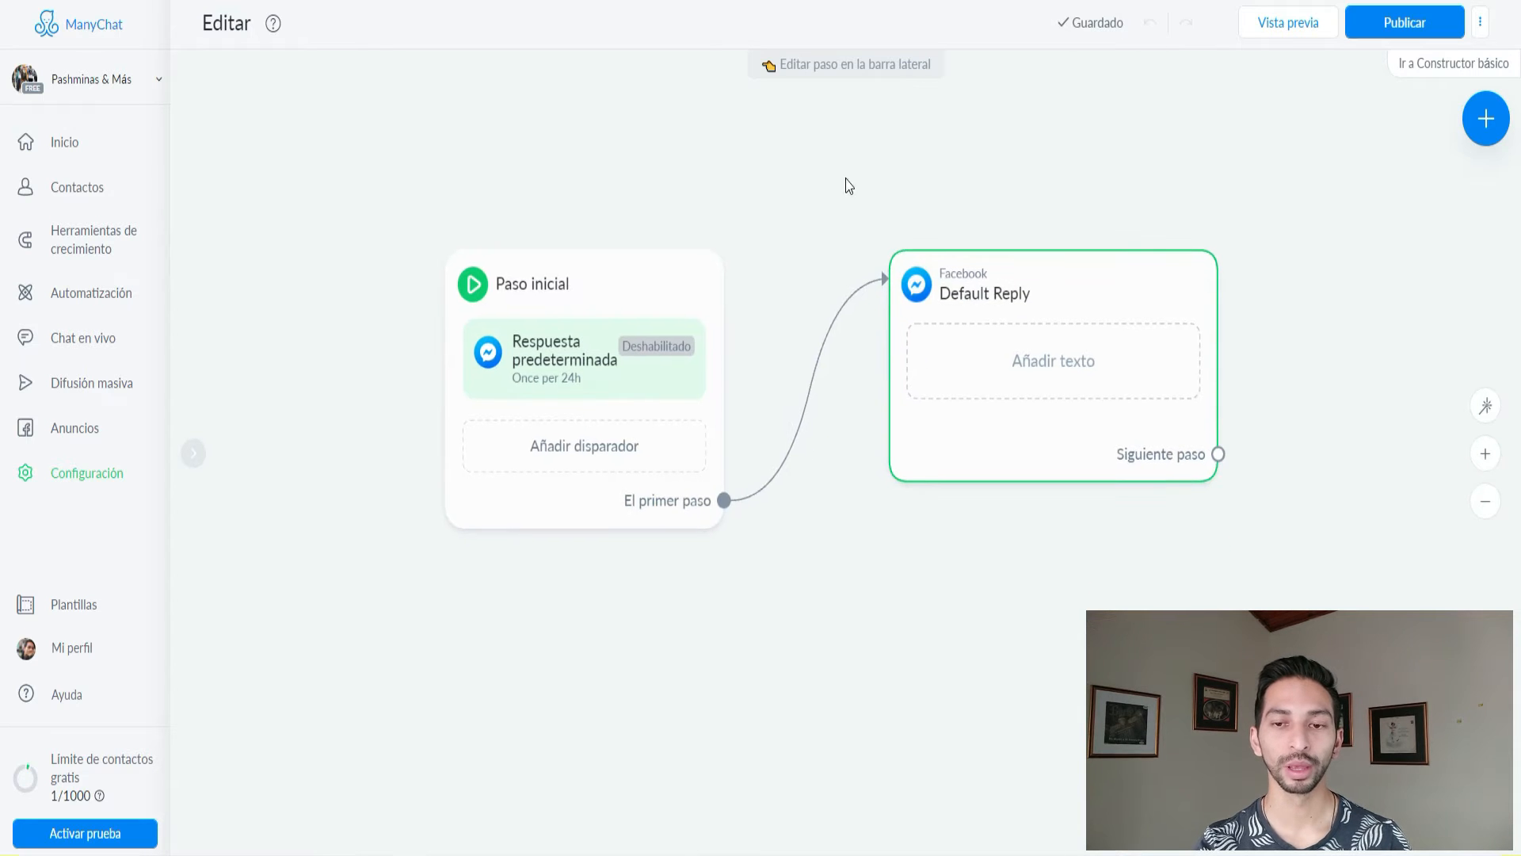
left_click(674, 495)
left_click(725, 523)
left_click(802, 427)
left_click(892, 203)
Open the settings of the Paso inicial starting step.
scroll(899, 206, "down", 1)
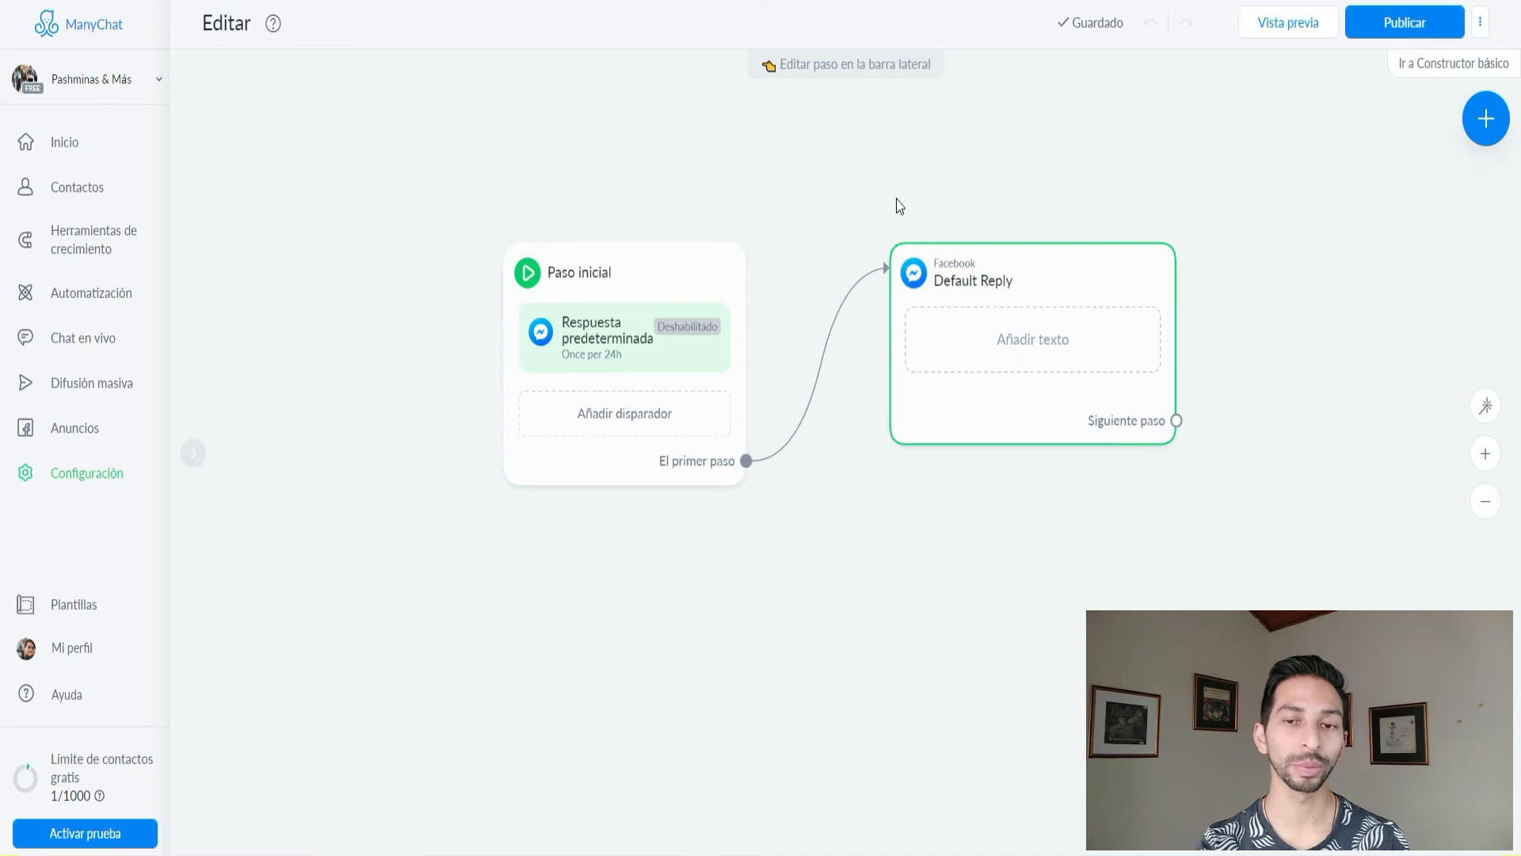
scroll(903, 345, "down", 1)
scroll(859, 509, "down", 1)
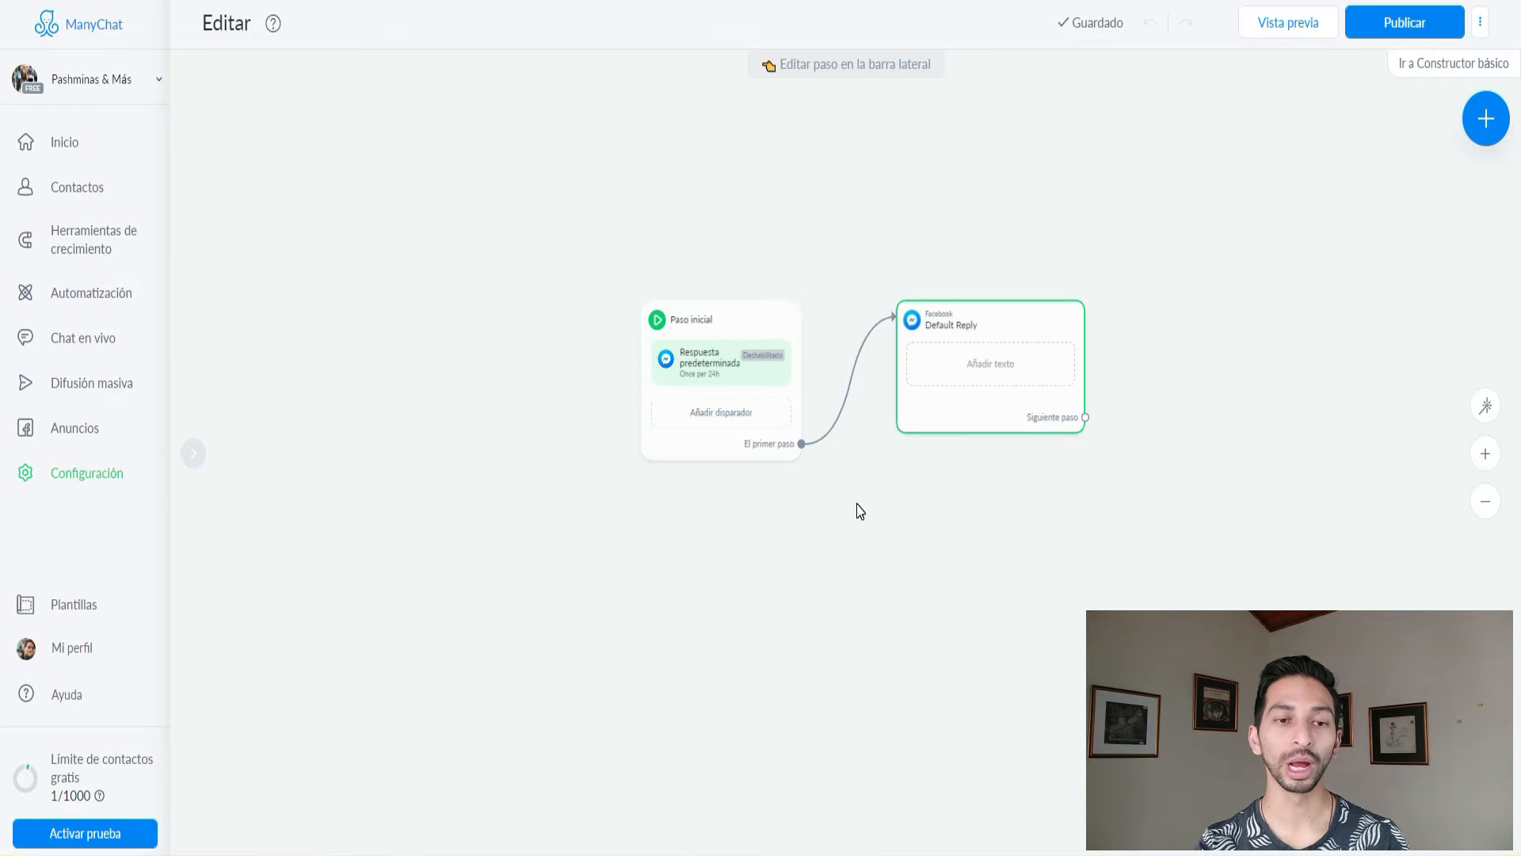
scroll(859, 511, "up", 2)
left_click_drag(922, 463, 857, 575)
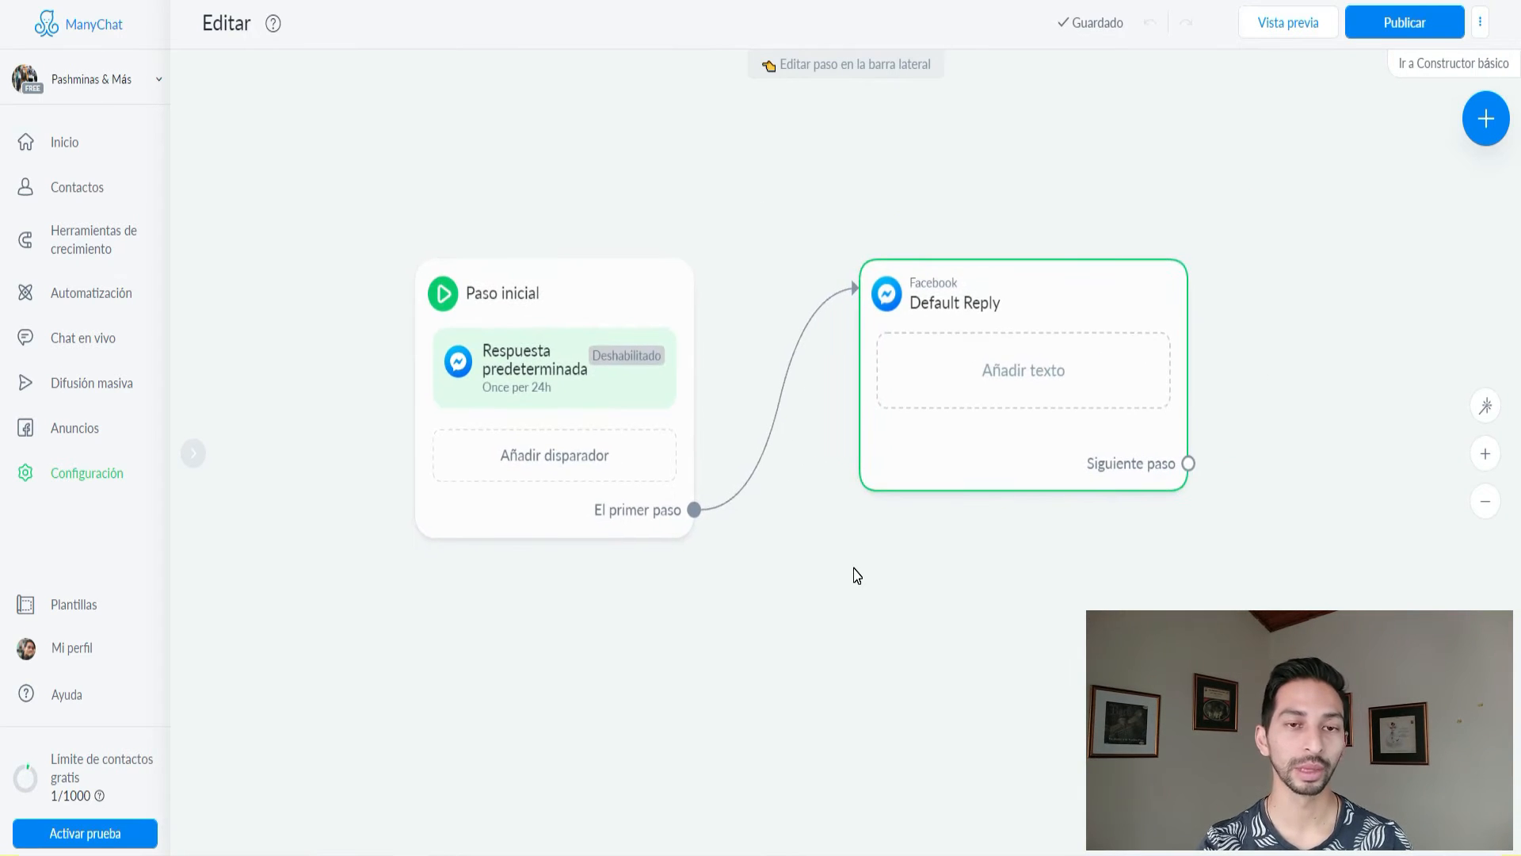
scroll(856, 575, "down", 1)
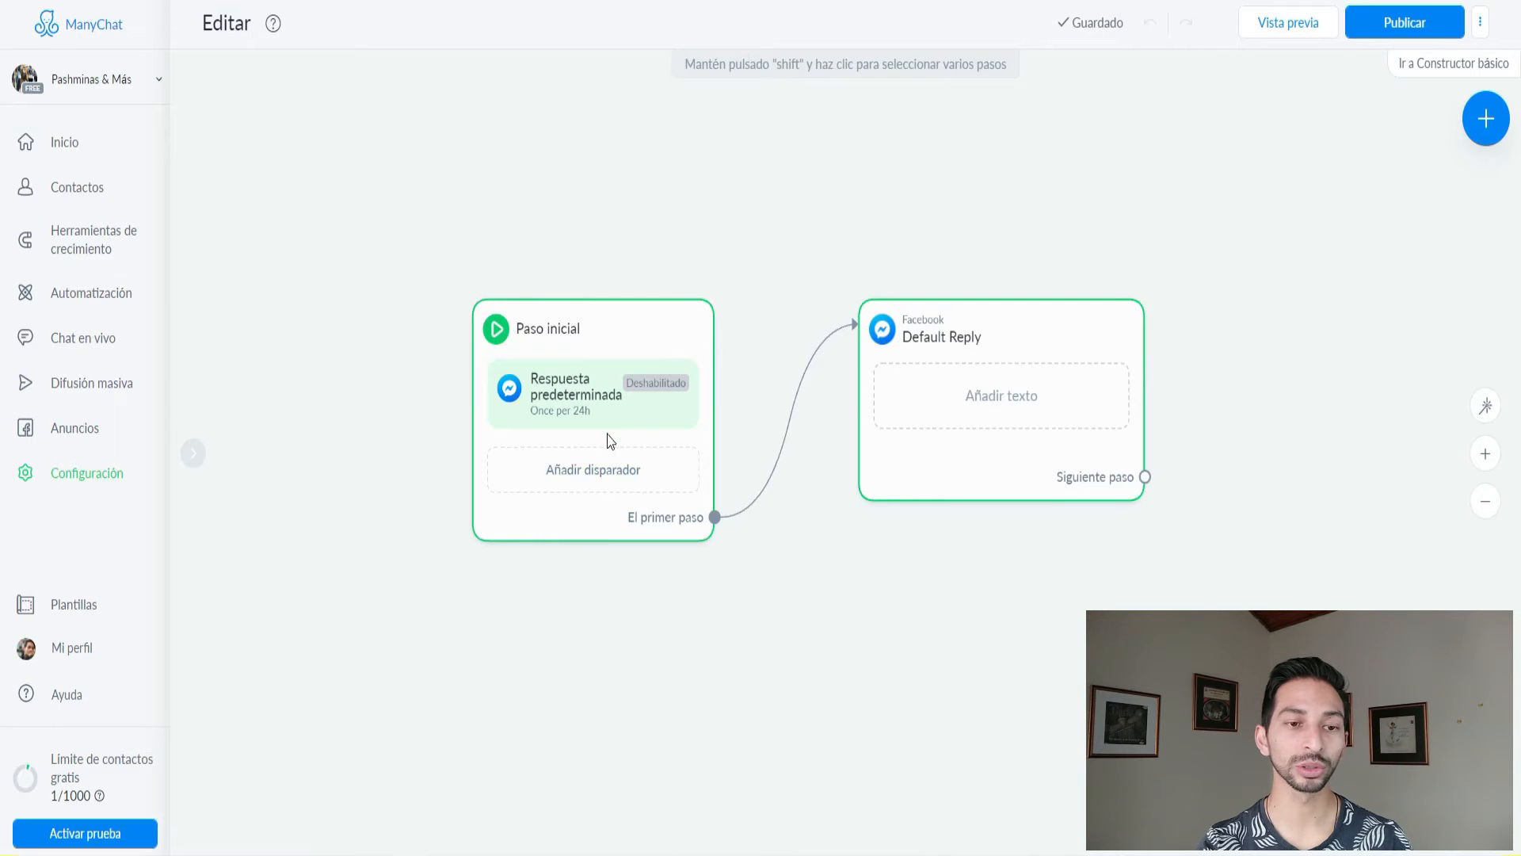
left_click(569, 400)
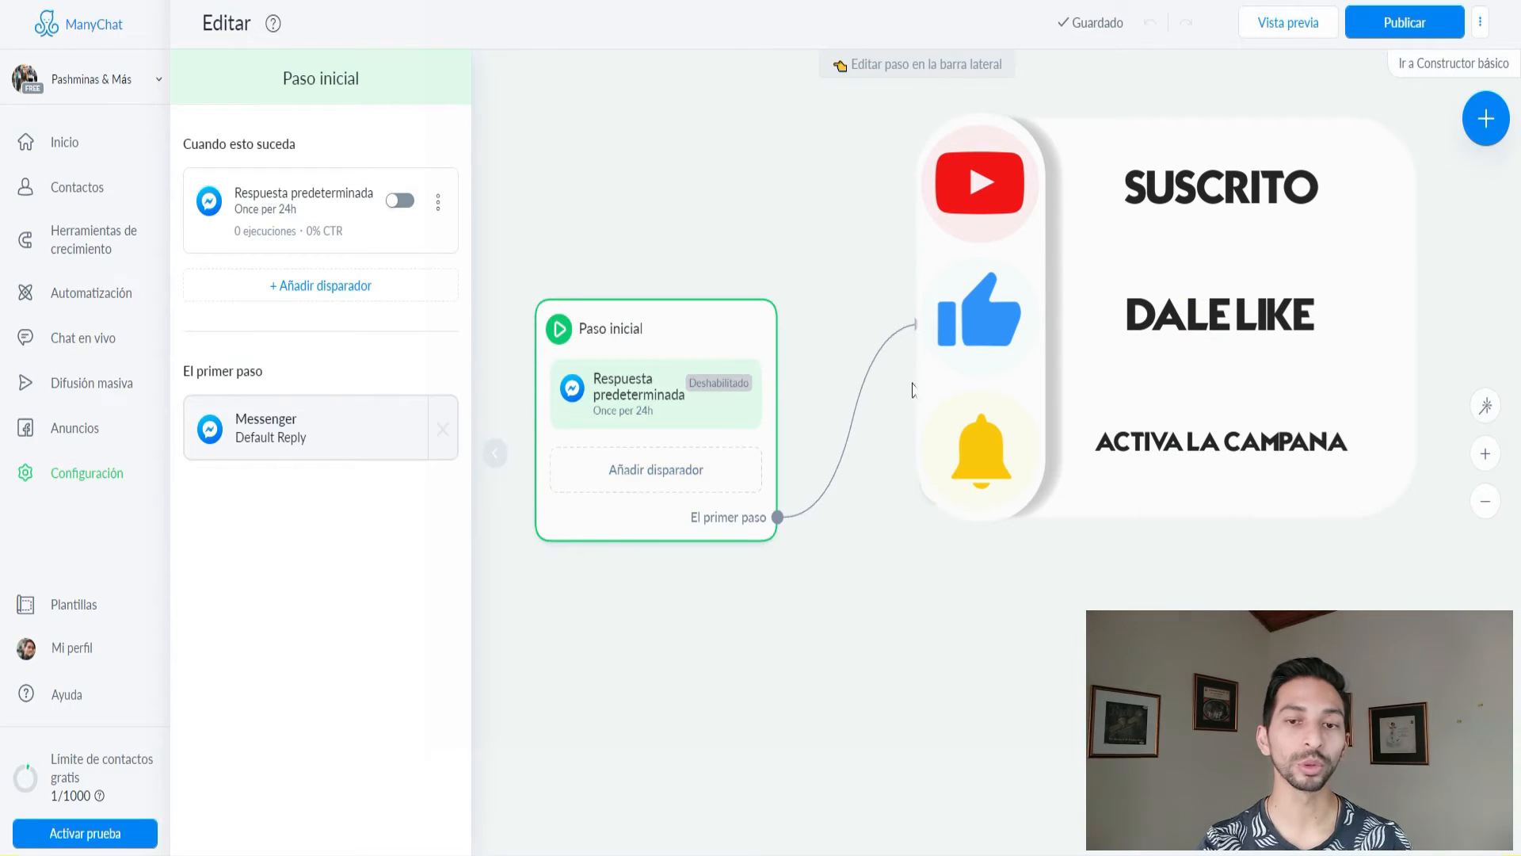
Enable the Respuesta predeterminada trigger and open the Default Reply message for editing.
left_click_drag(915, 559, 882, 427)
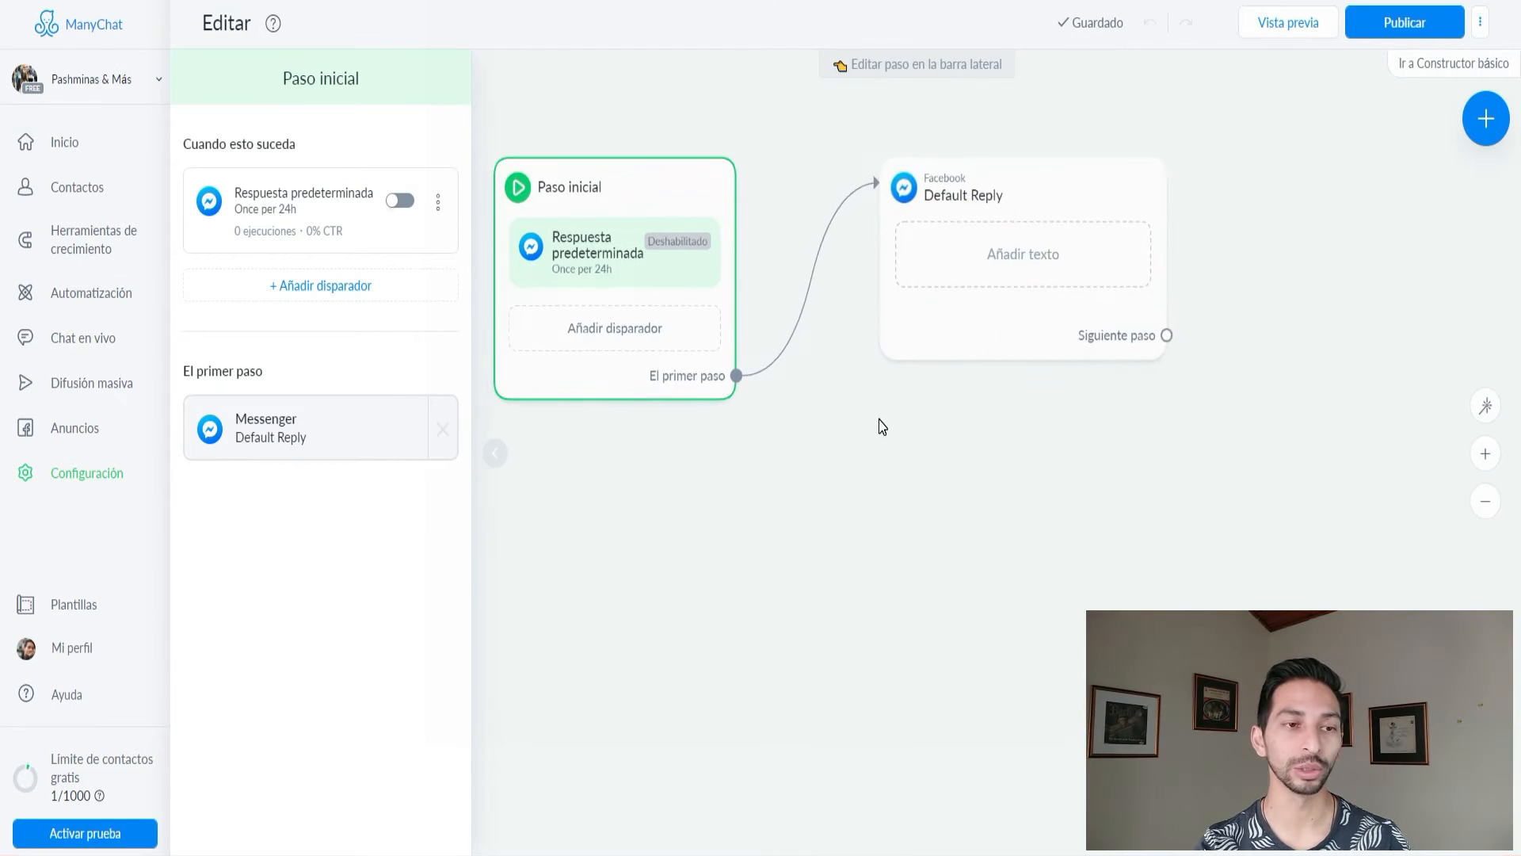
left_click(398, 203)
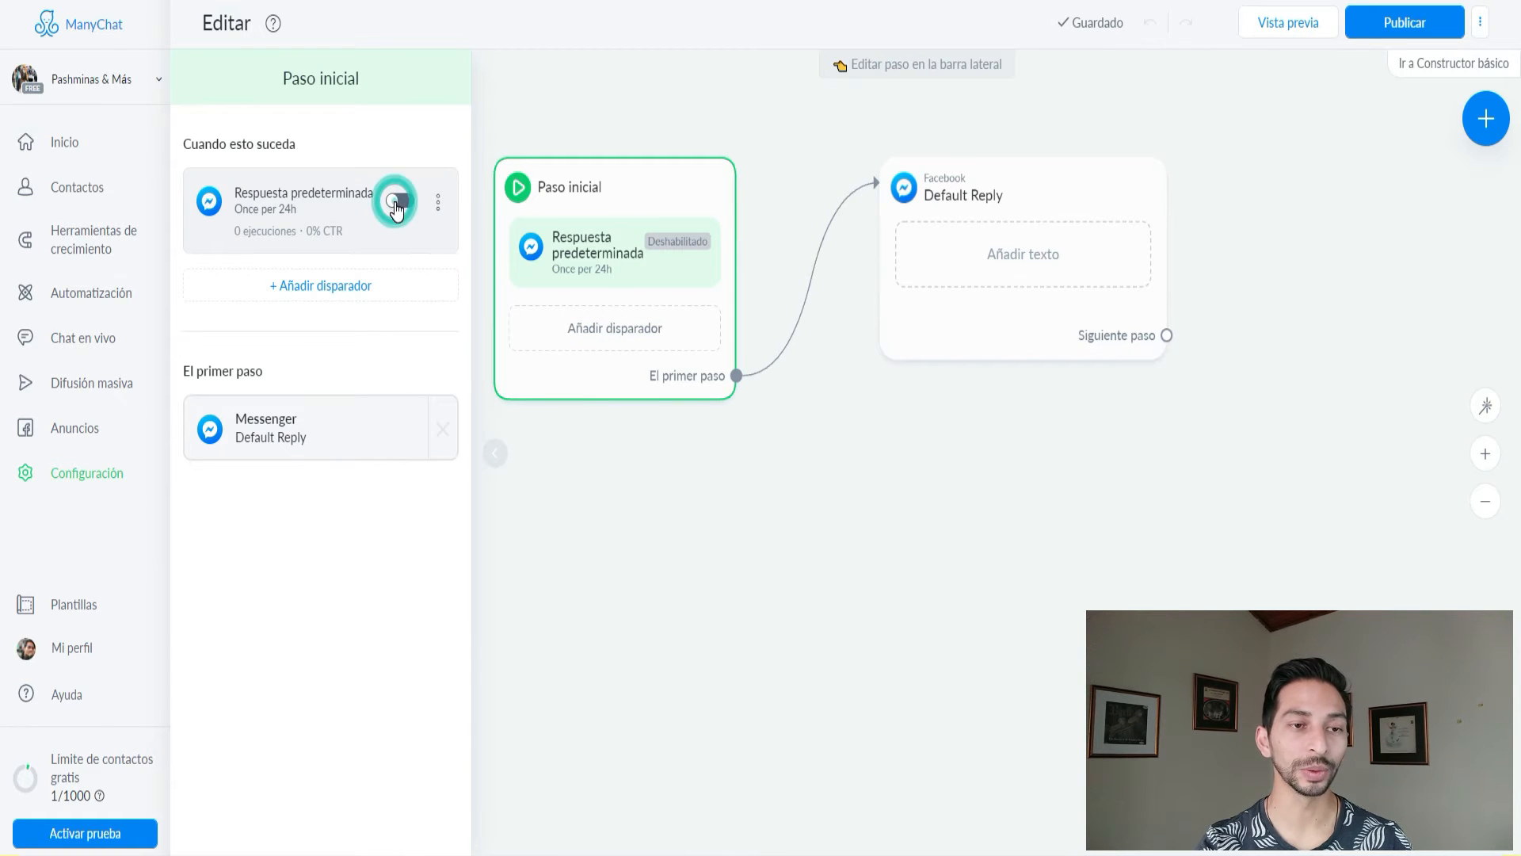
left_click(438, 203)
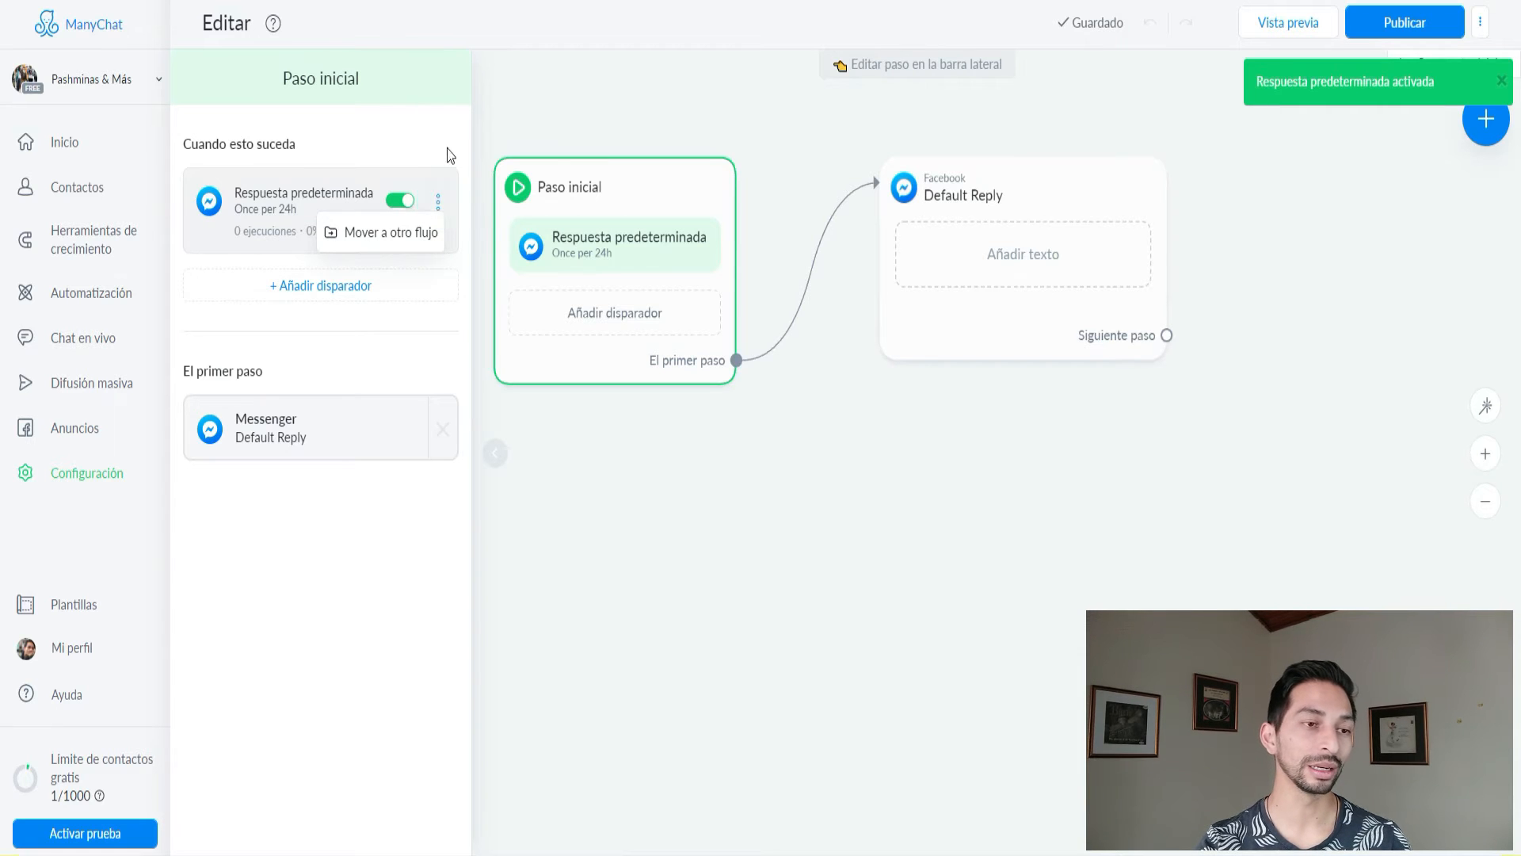
left_click(439, 201)
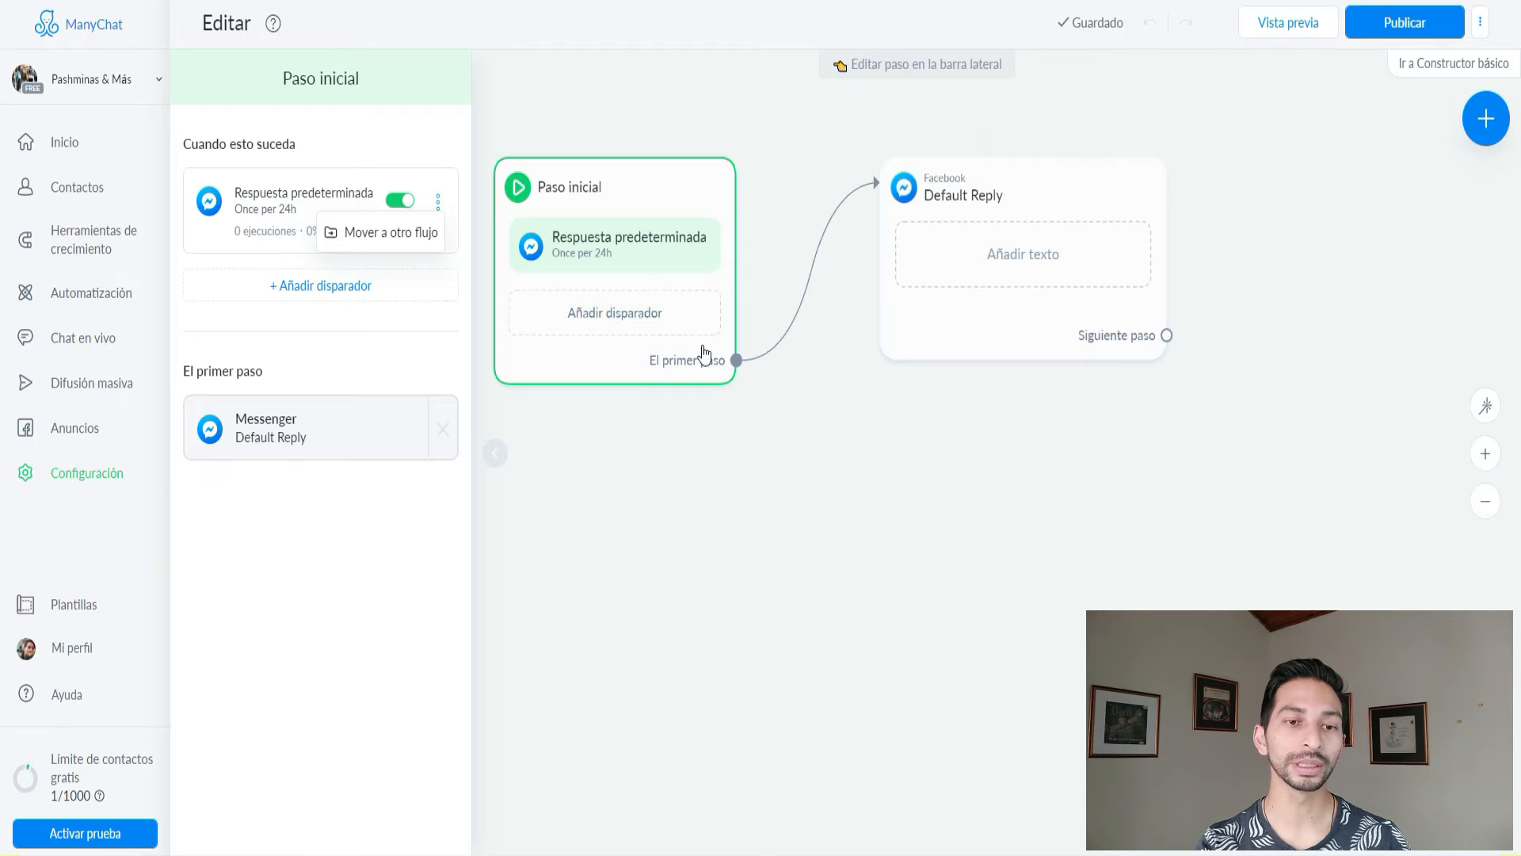
left_click(751, 358)
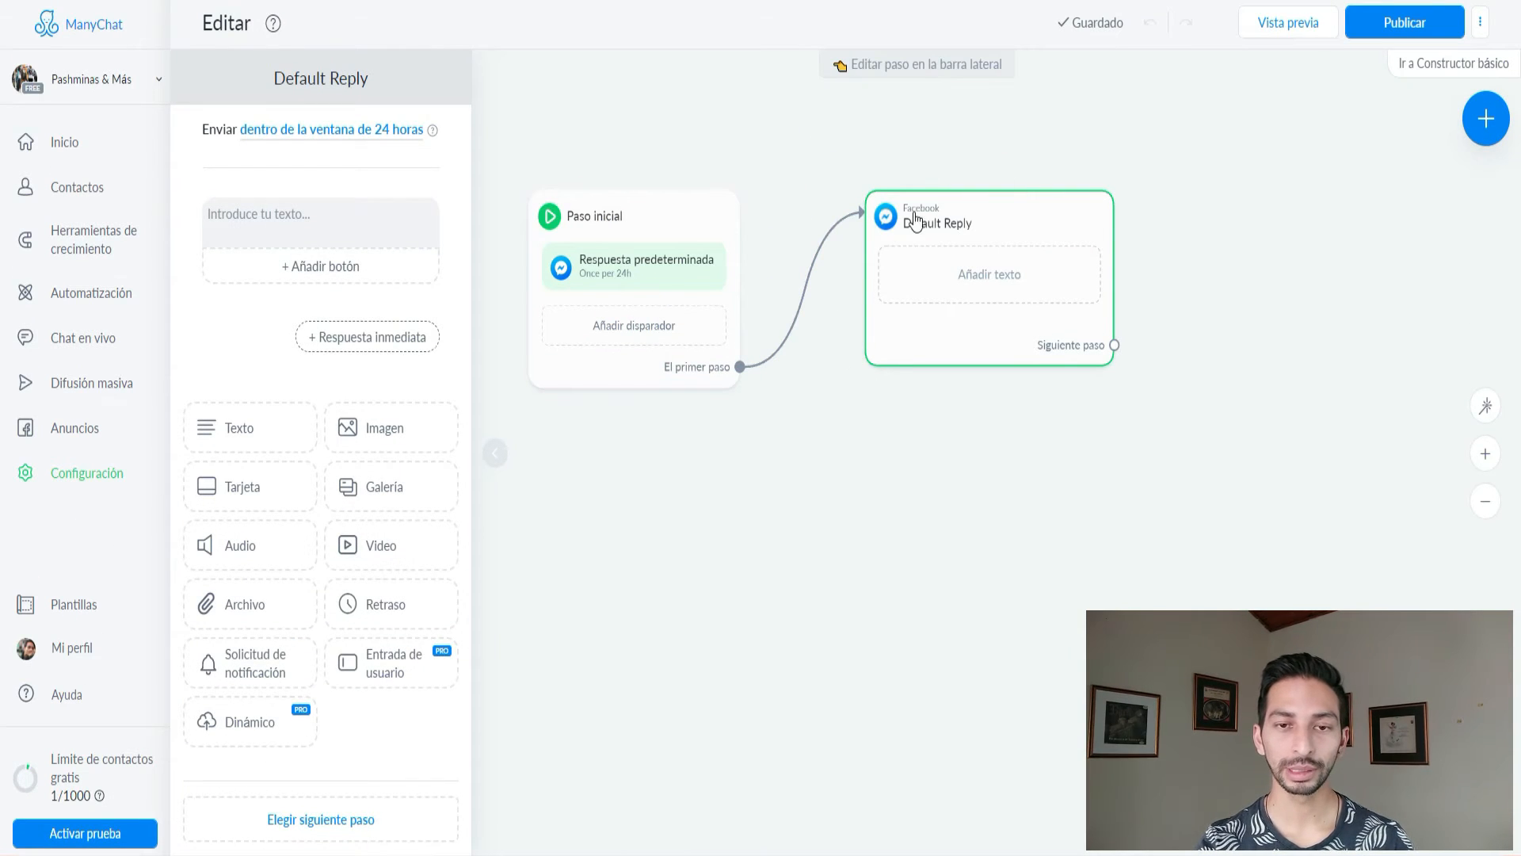
Write 'Hola Nos encanta que estes aca' with a second line 'Elige lo que más te guste'.
left_click(324, 223)
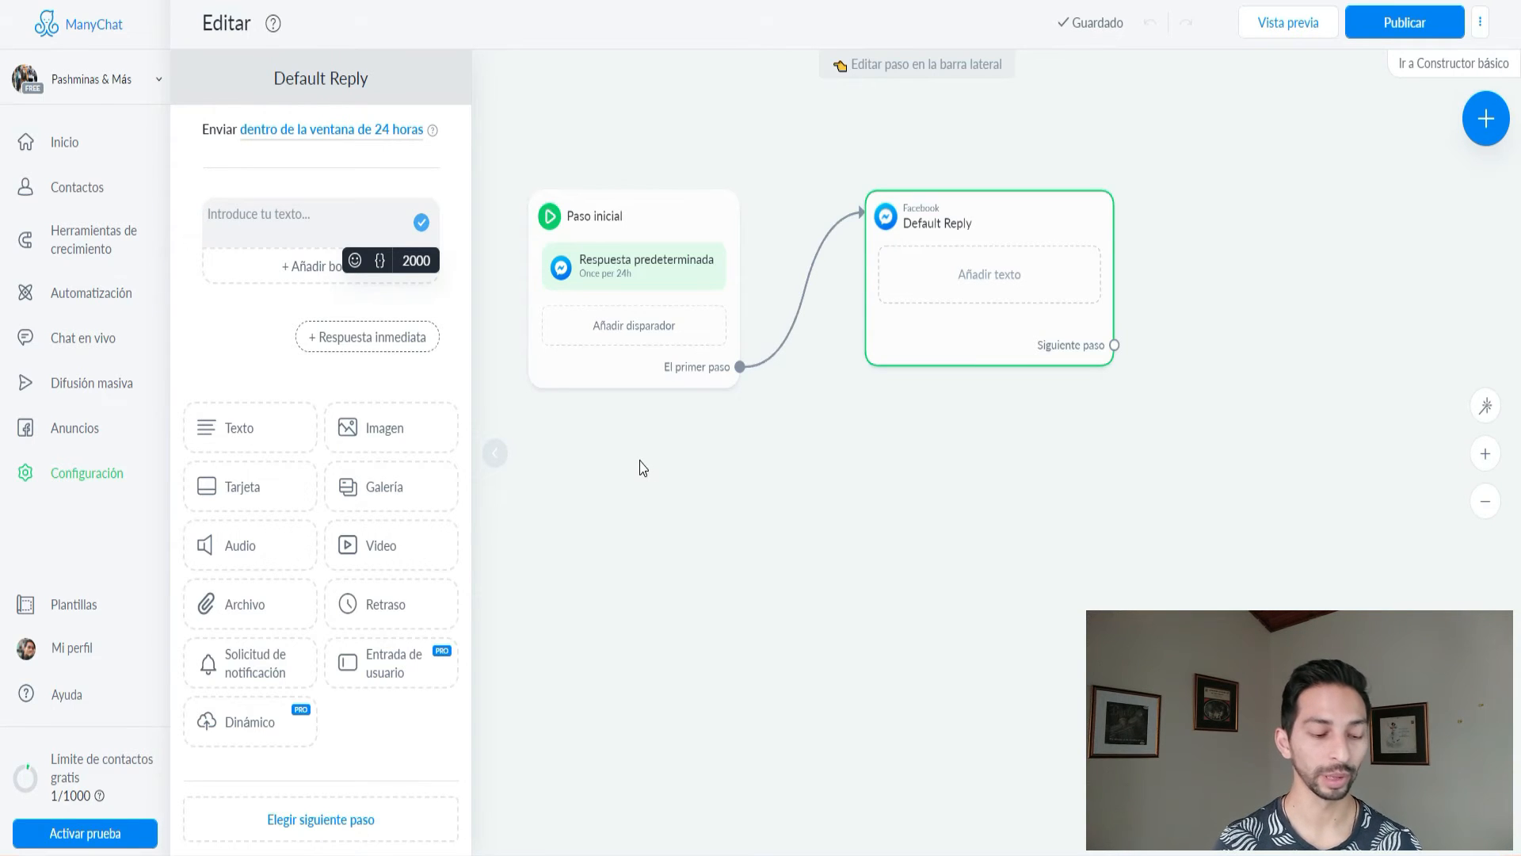
type("Hola")
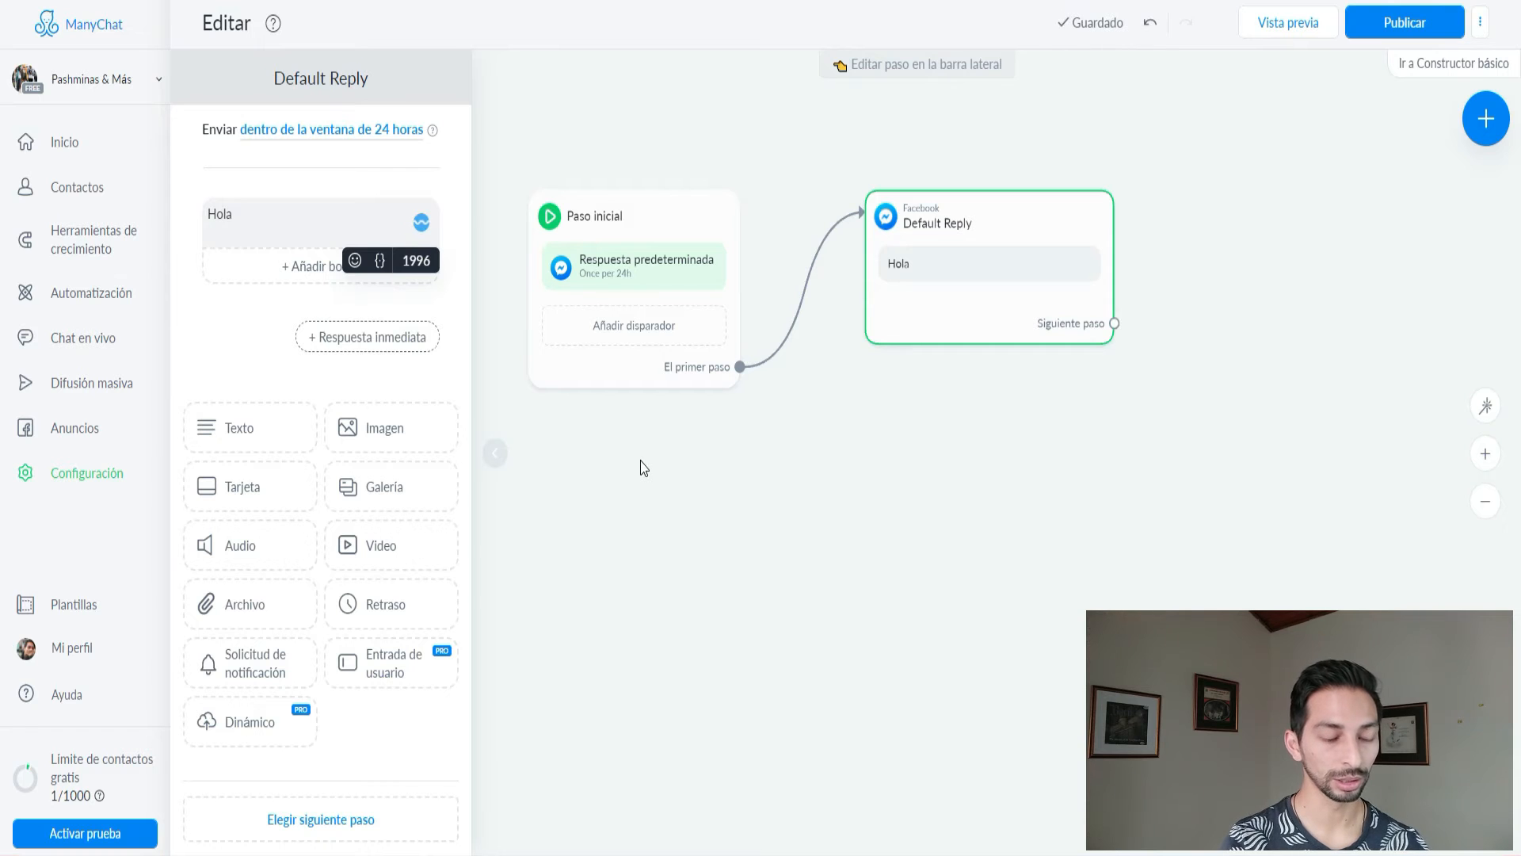
type(" Nos encanta que estes aca")
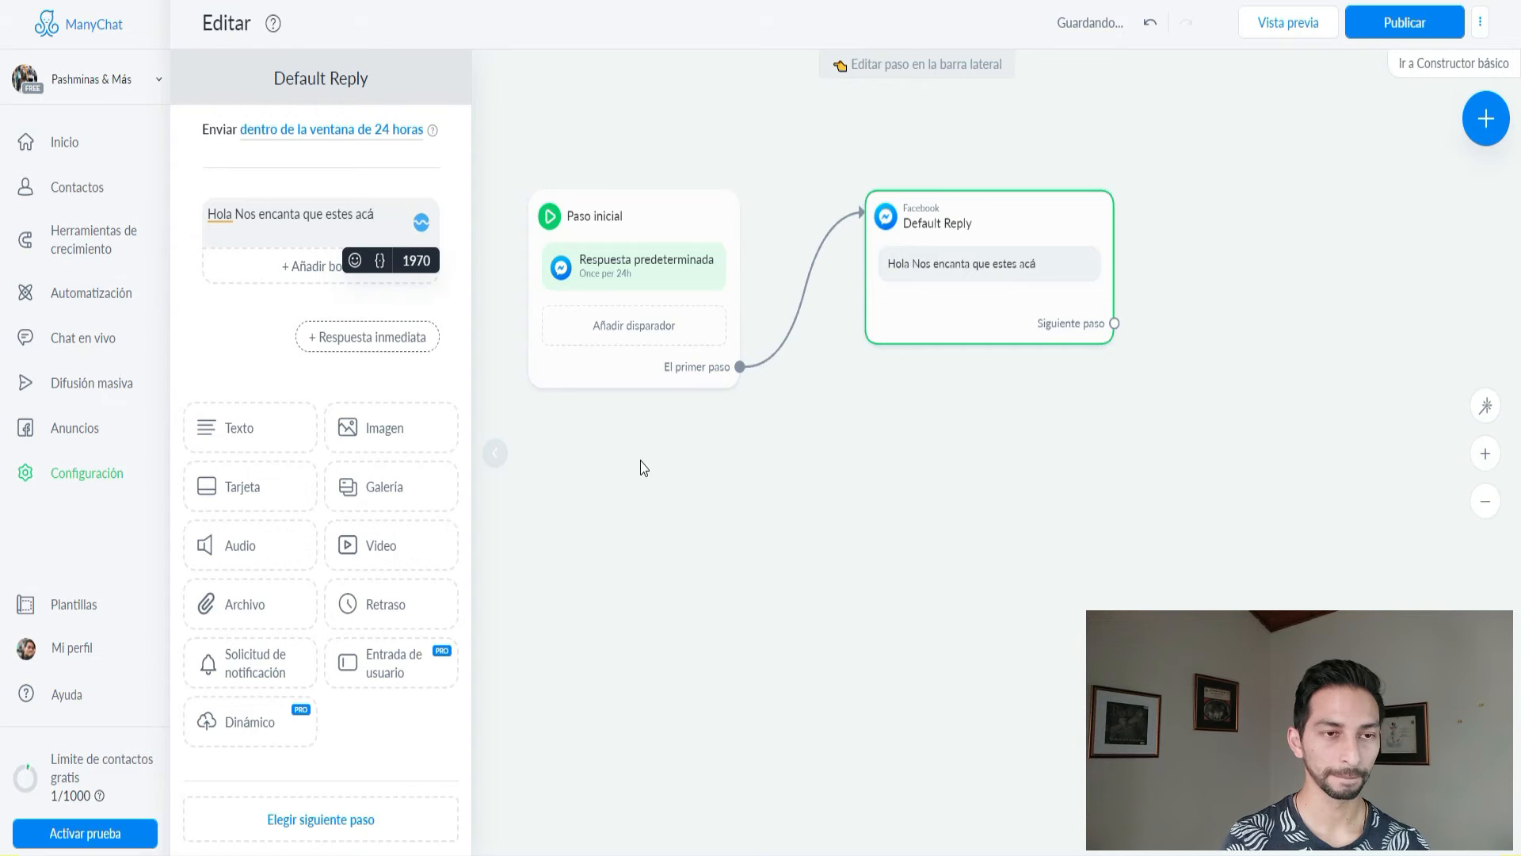
key("Return")
type("Elige lo que más te guste 🙂")
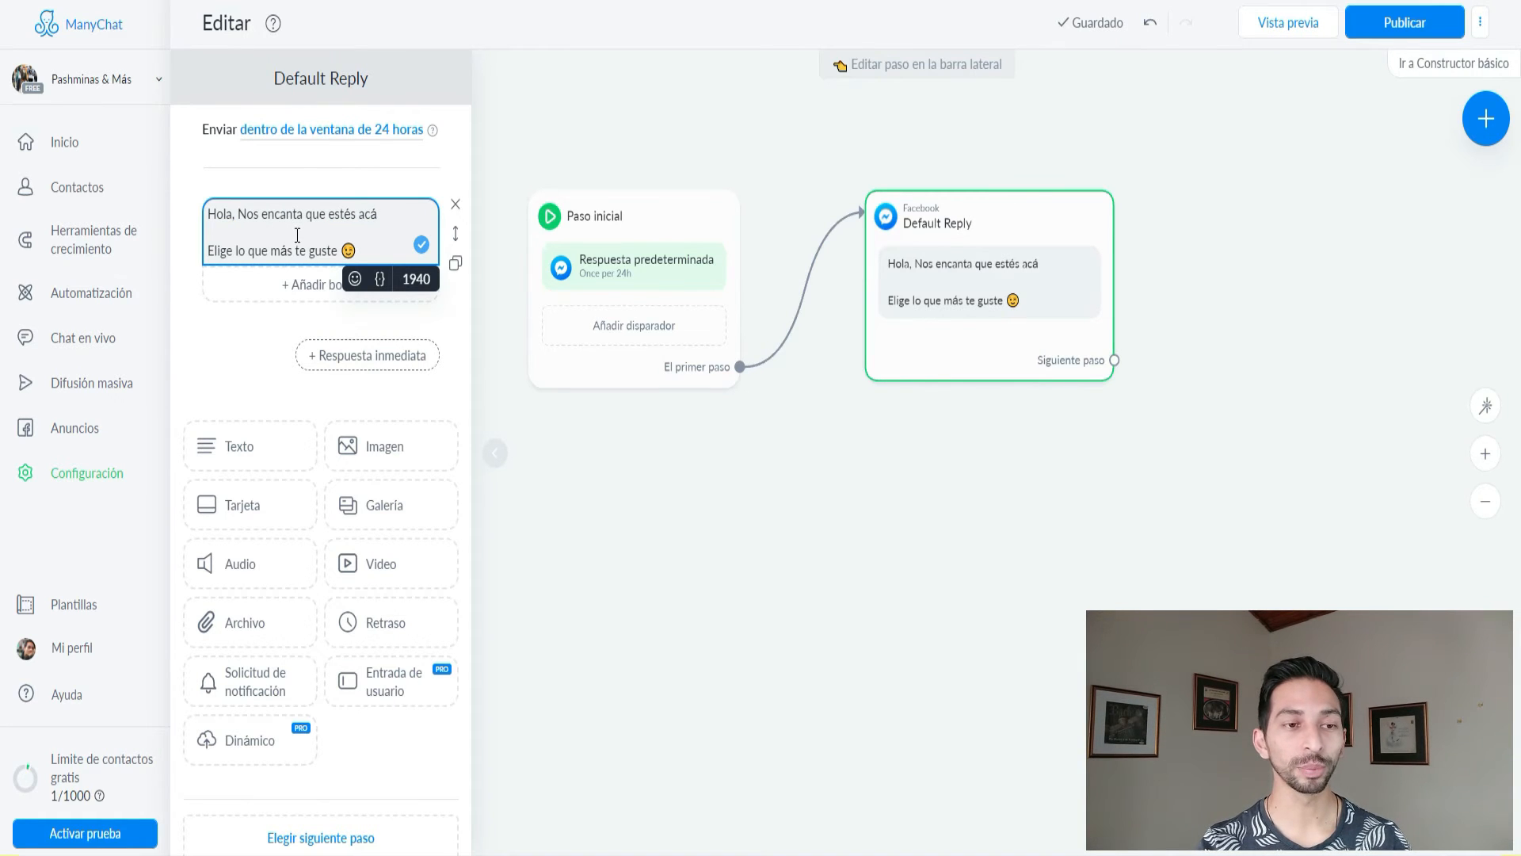
double_click(354, 248)
left_click(365, 249)
left_click(236, 211)
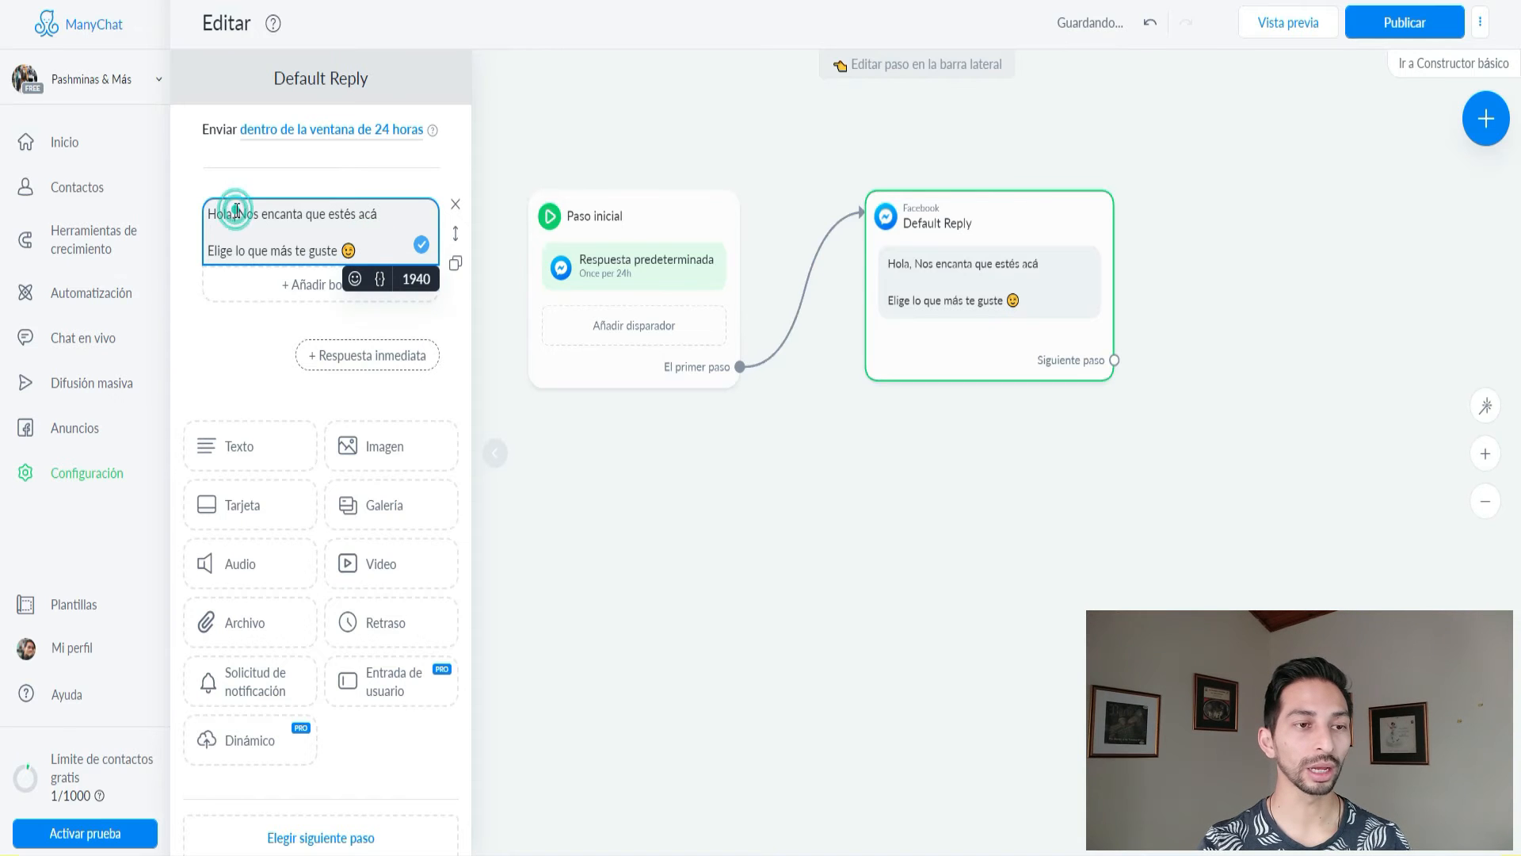
left_click(233, 215)
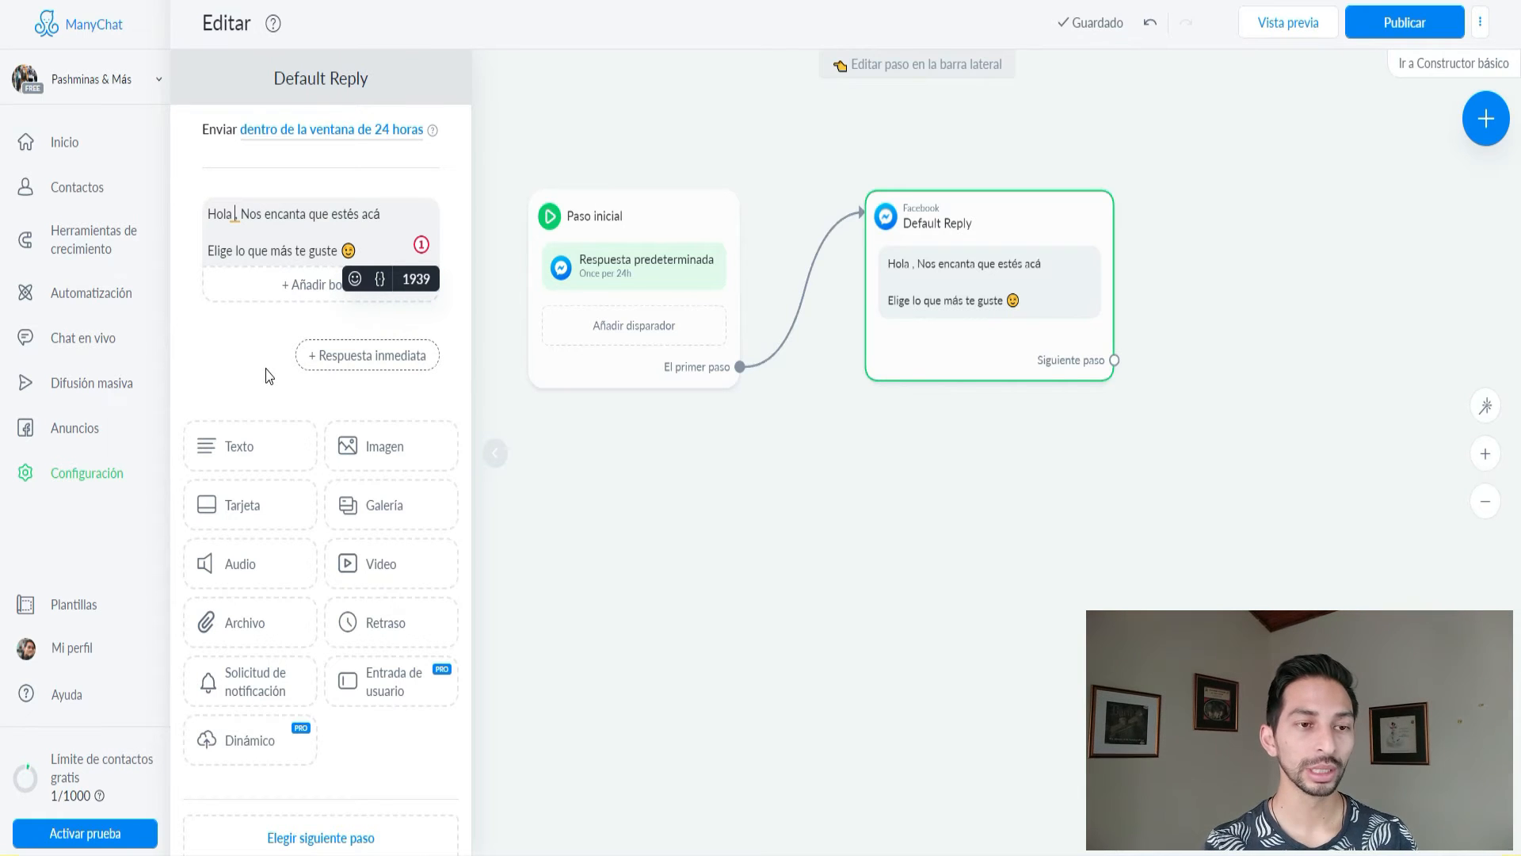
left_click(380, 279)
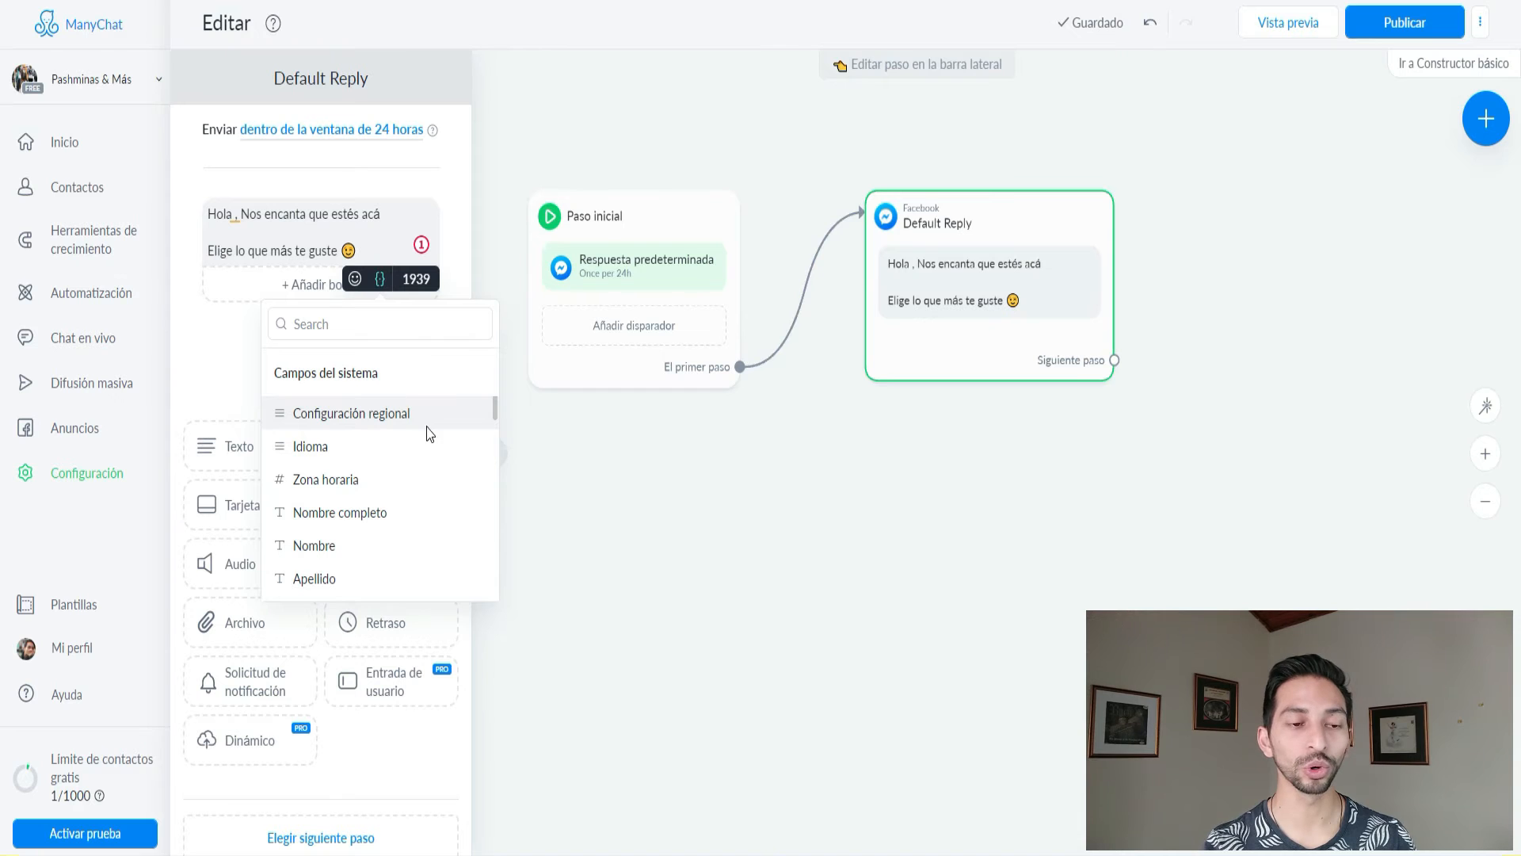
Insert the contact's Nombre field after 'Hola' and lowercase 'Nos' to 'nos'.
scroll(411, 460, "down", 2)
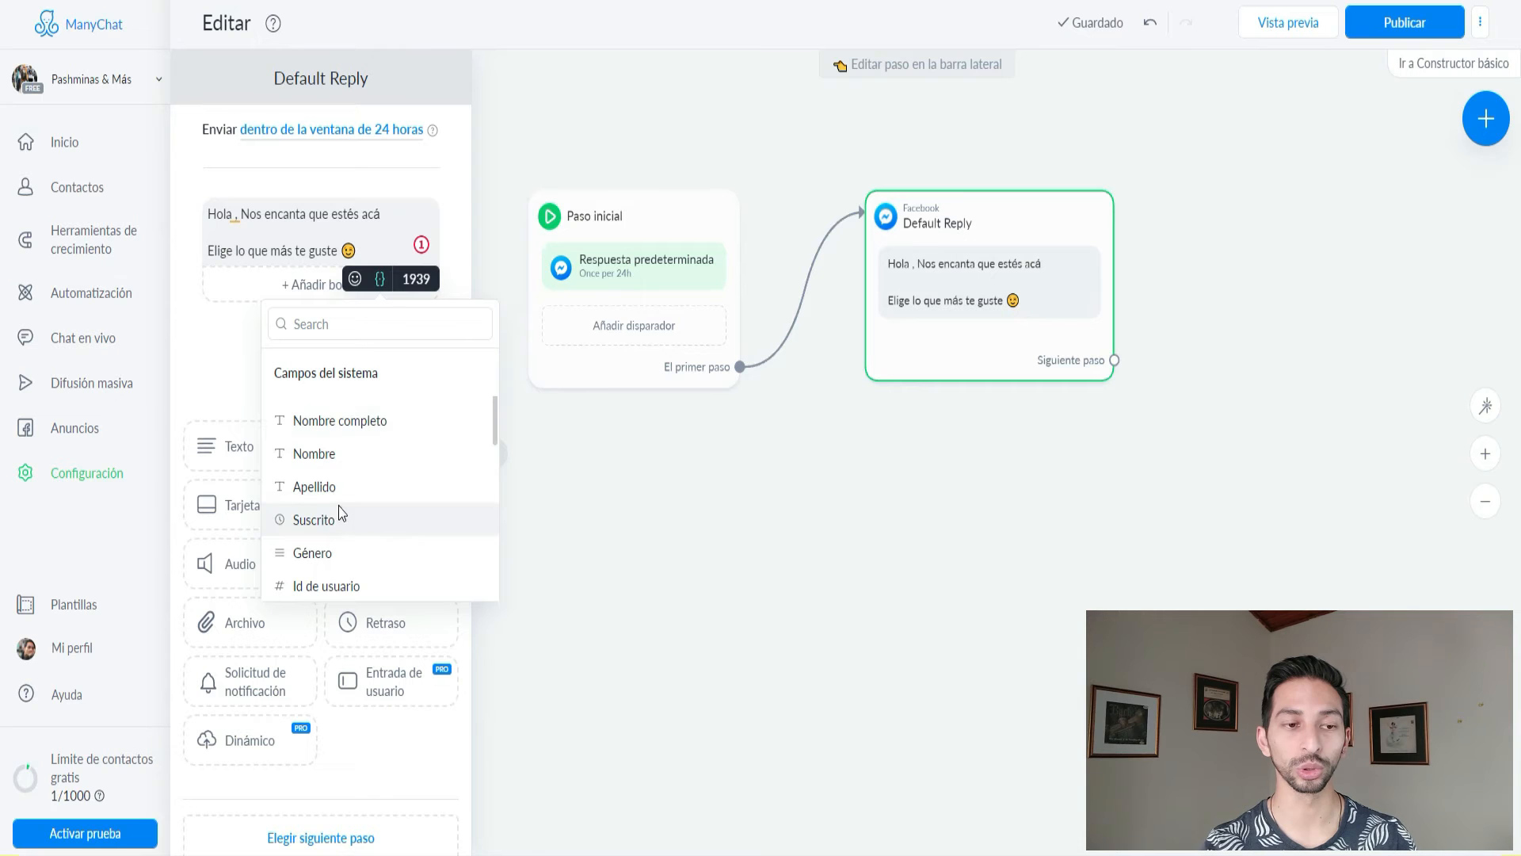
left_click(324, 457)
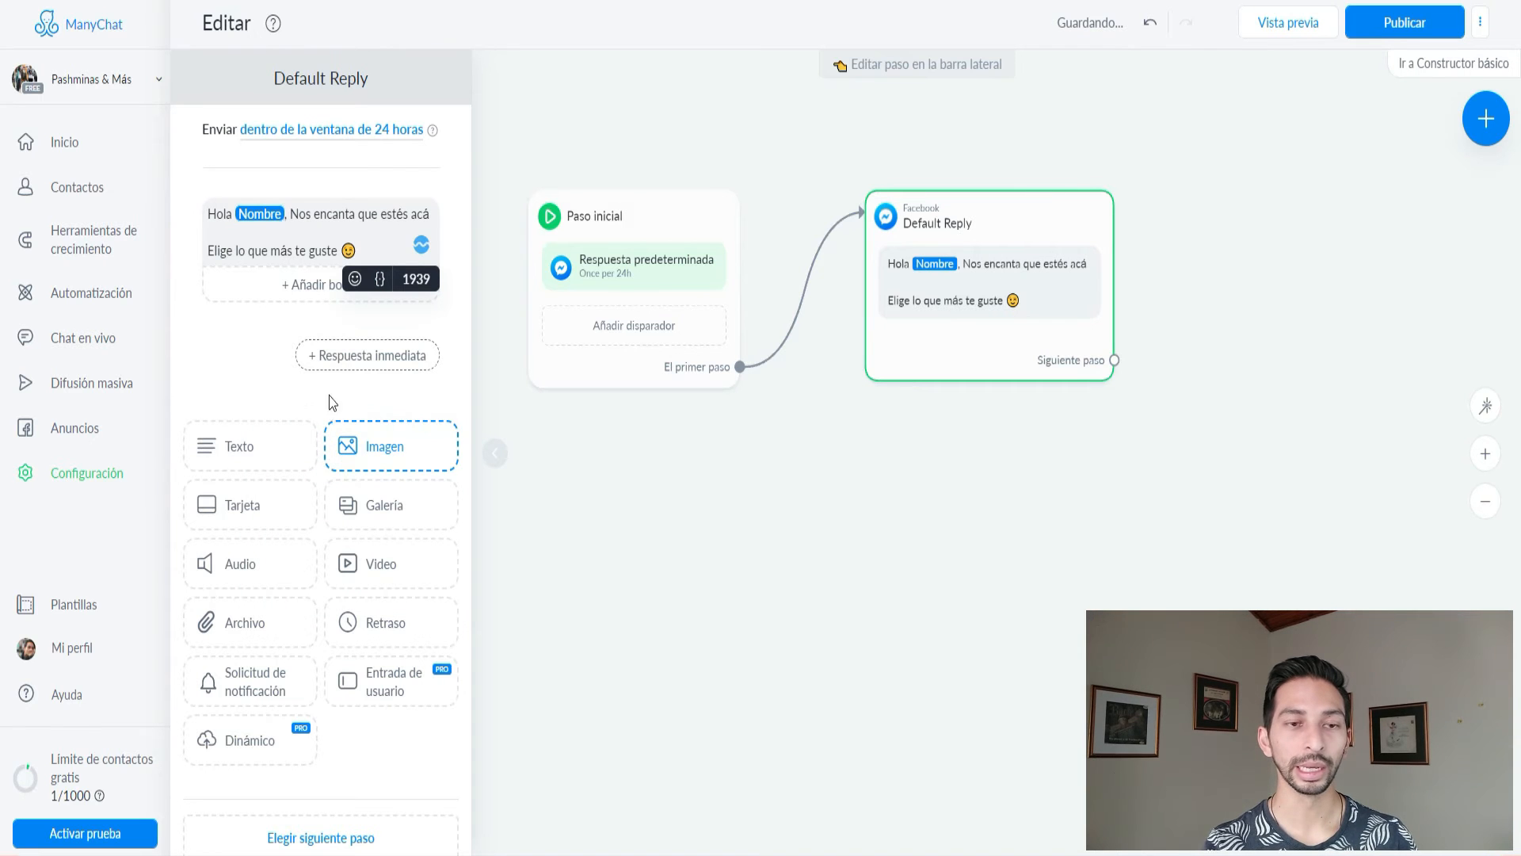
left_click(295, 215)
key("BackSpace")
type("n")
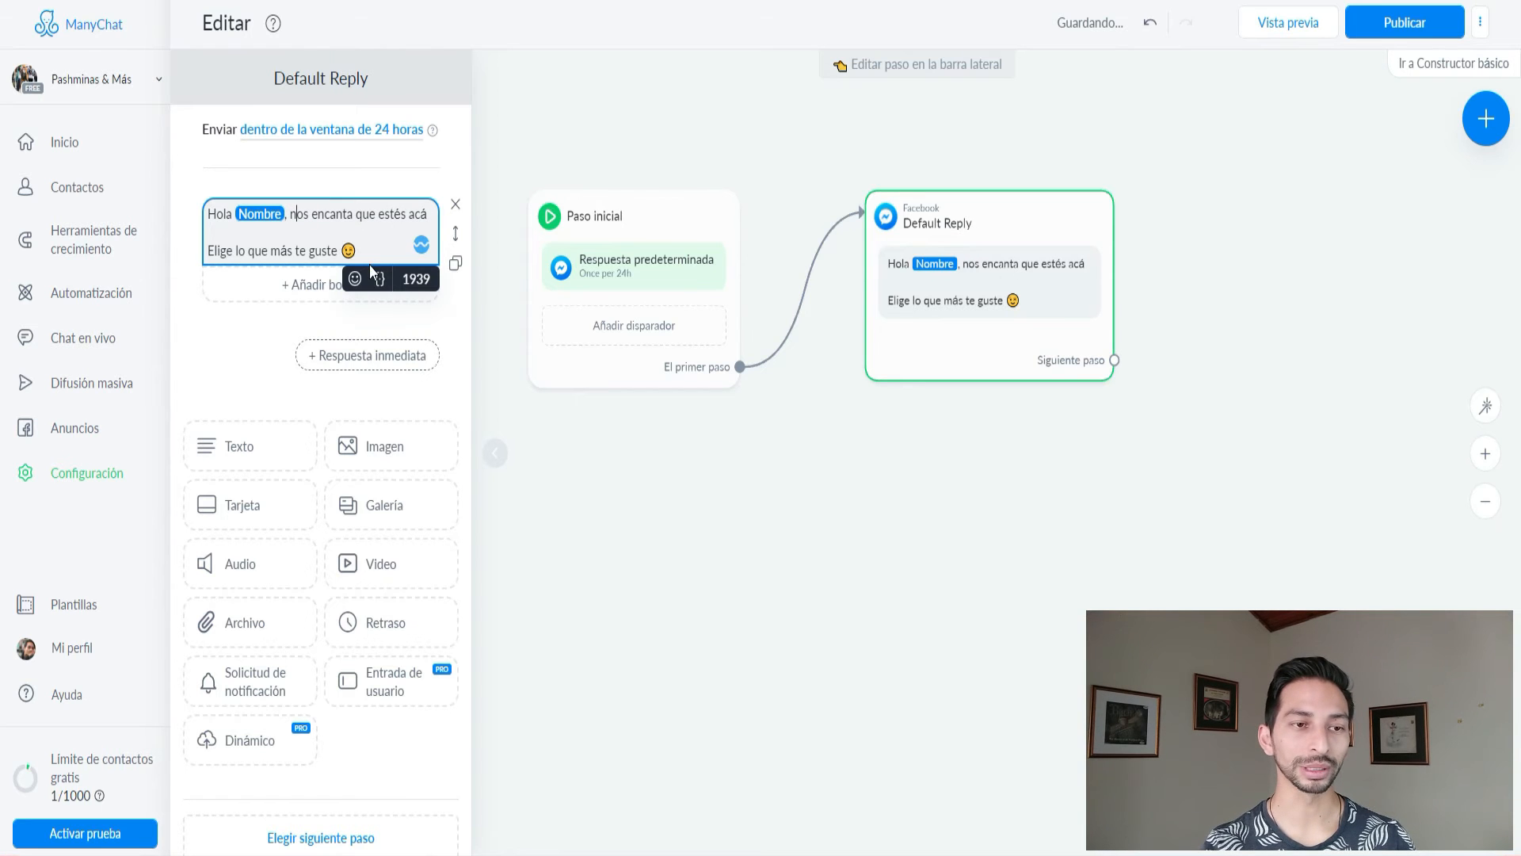
left_click(453, 321)
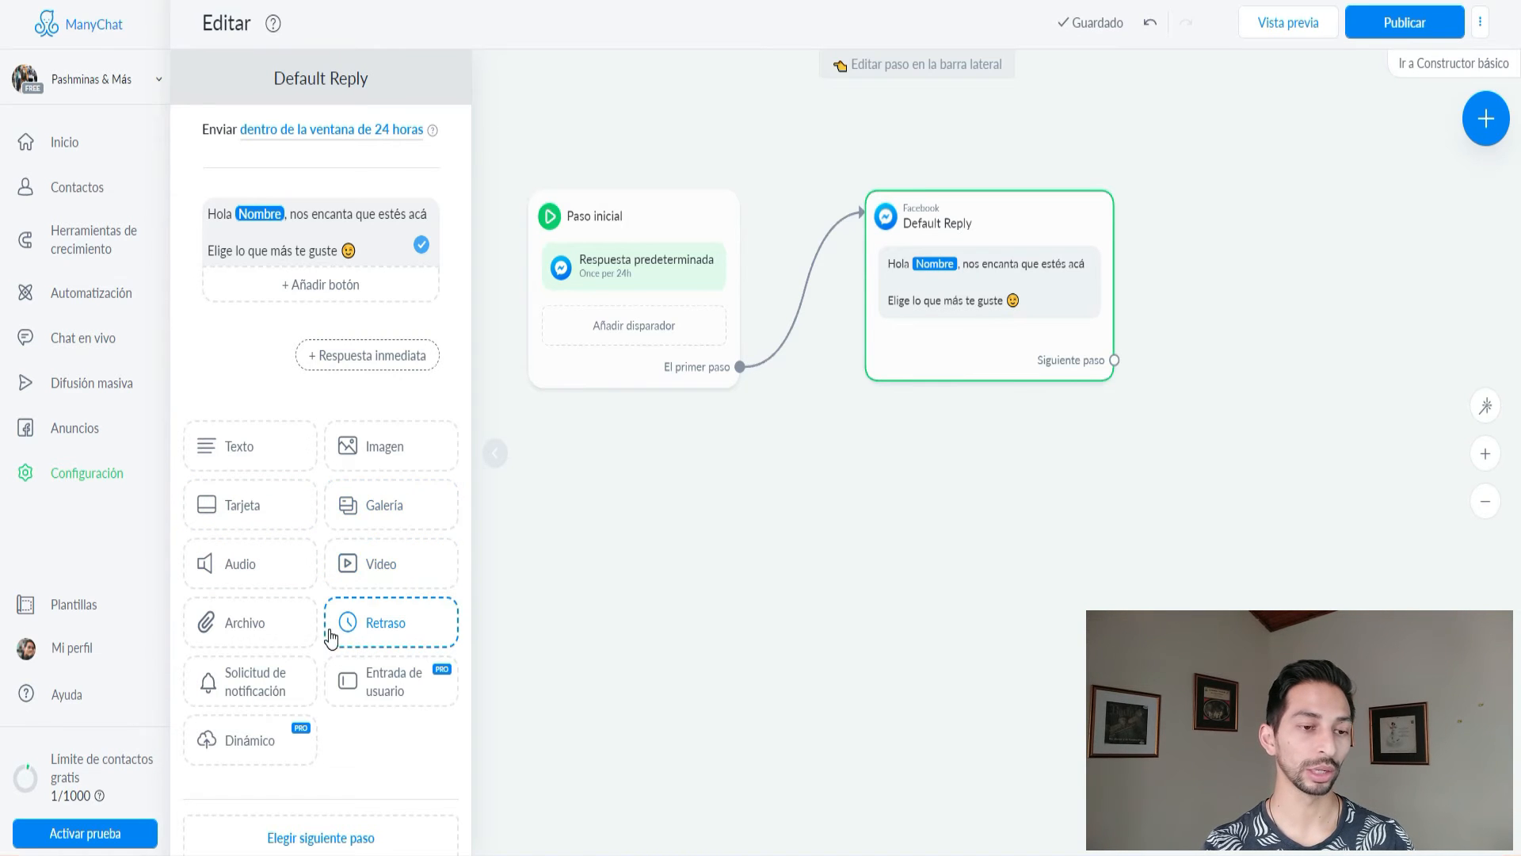
scroll(337, 637, "down", 1)
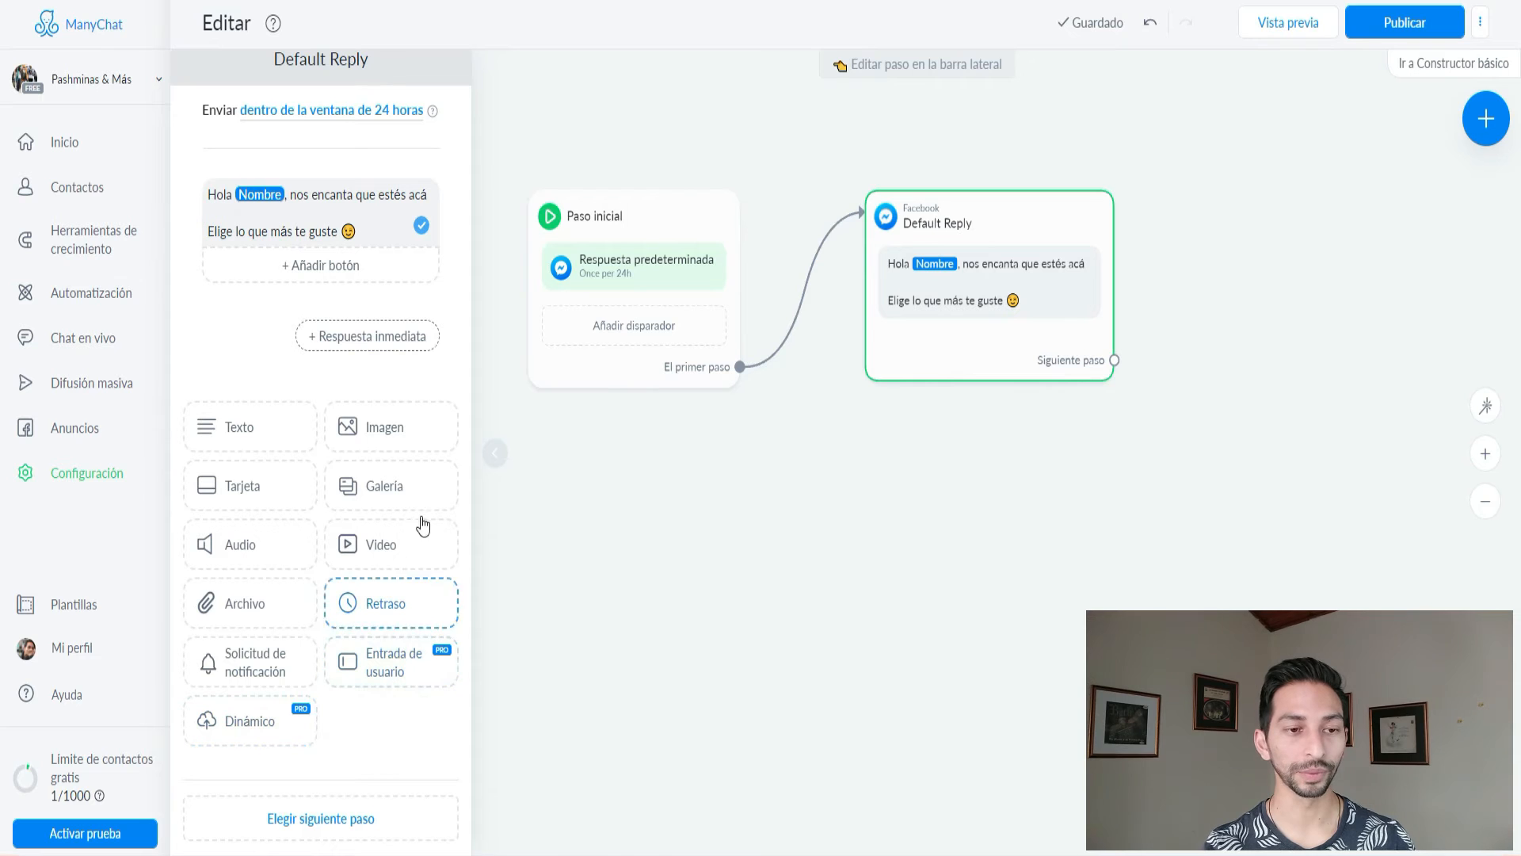
Add a gallery card titled 'Pashmina Azul', subtitled 'Azul Claro', with a new button.
left_click(381, 492)
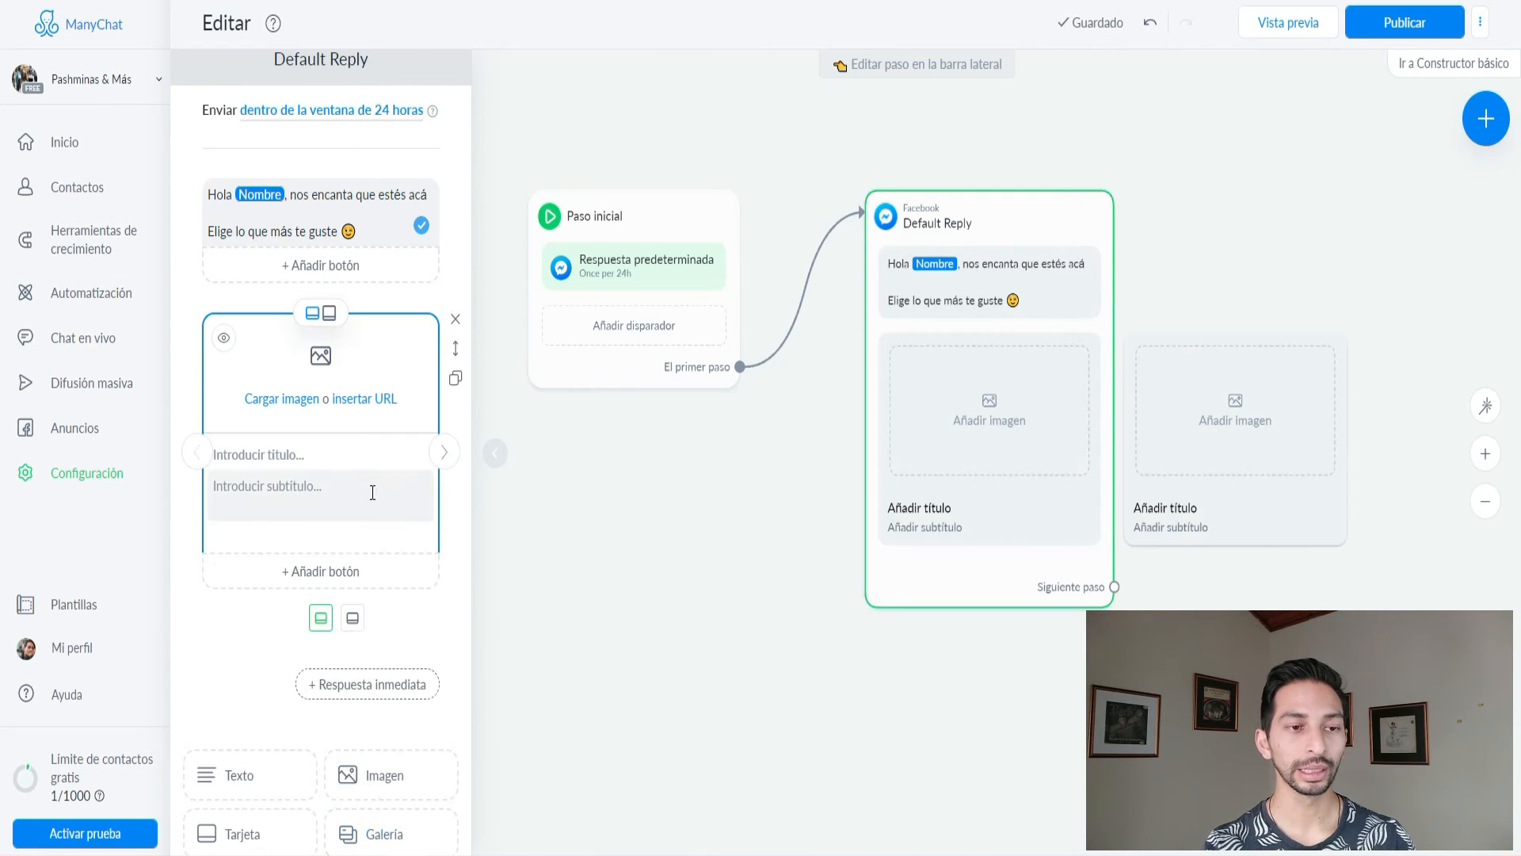
left_click(277, 406)
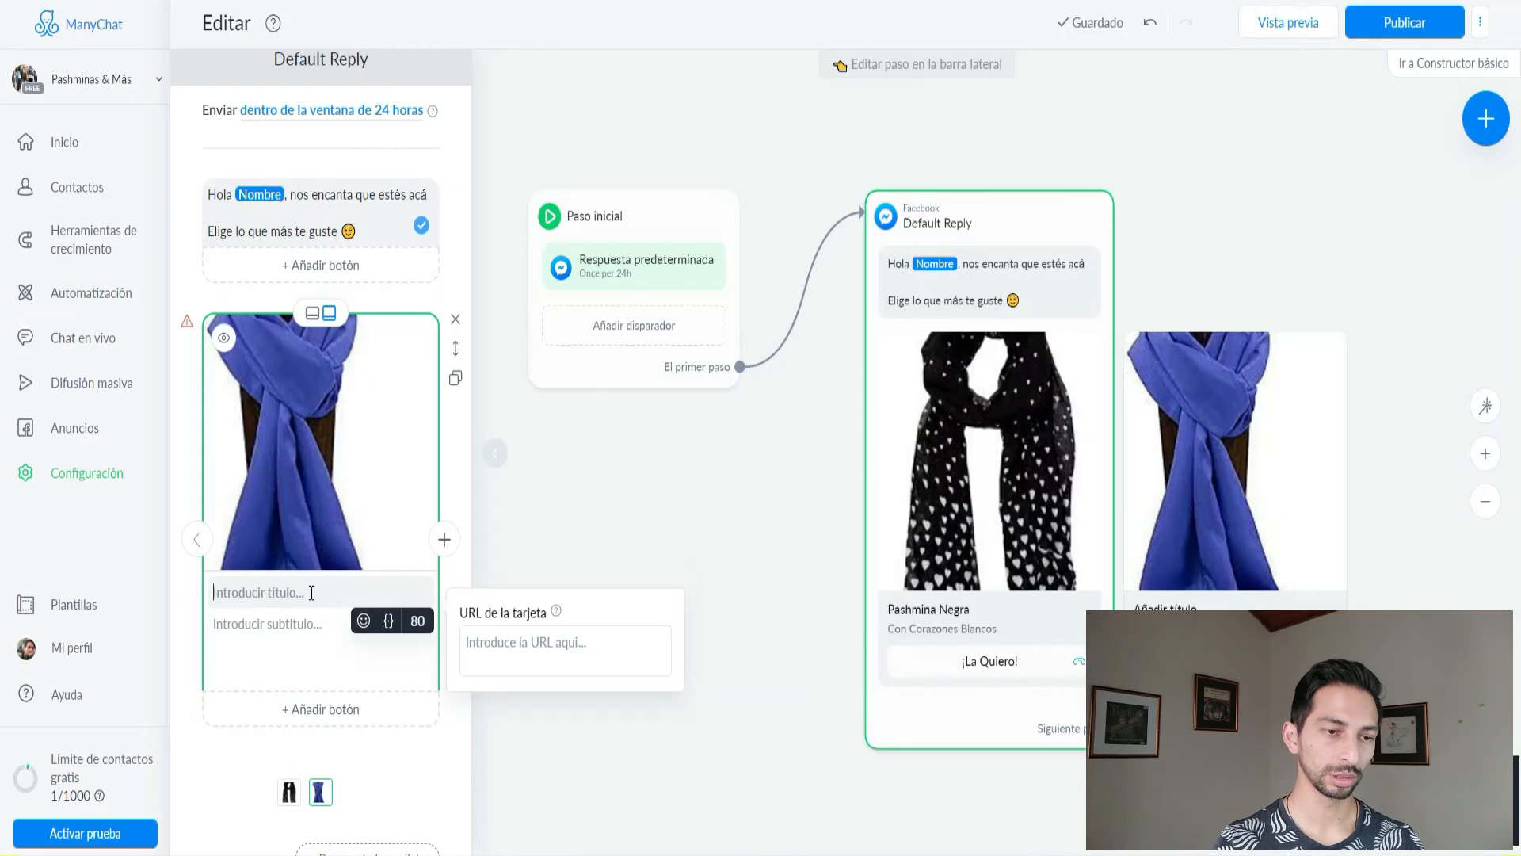
type("Pashmina Azul")
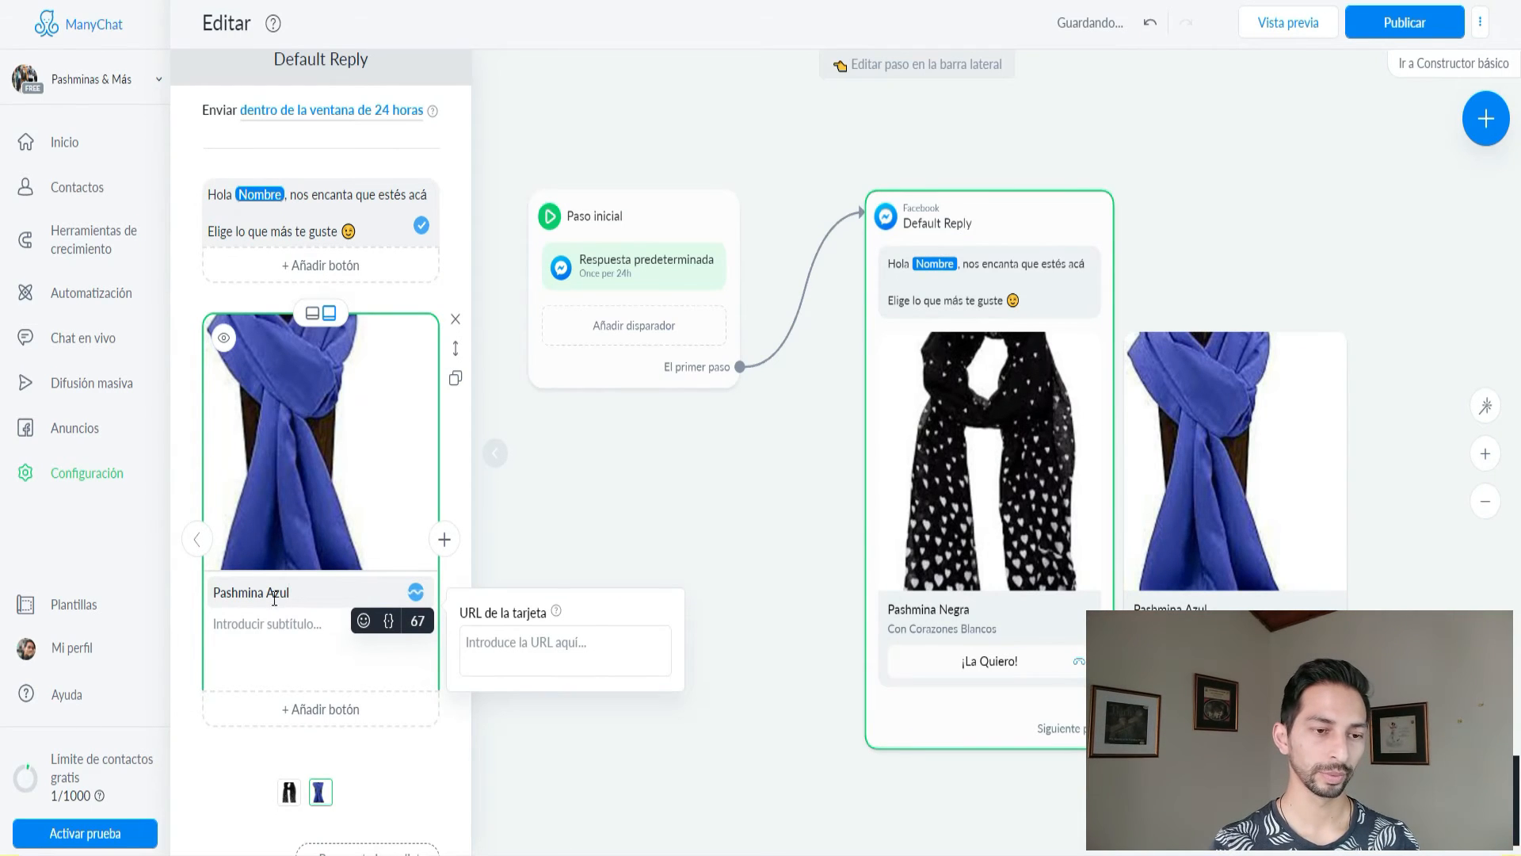
left_click(288, 622)
type("Azul ")
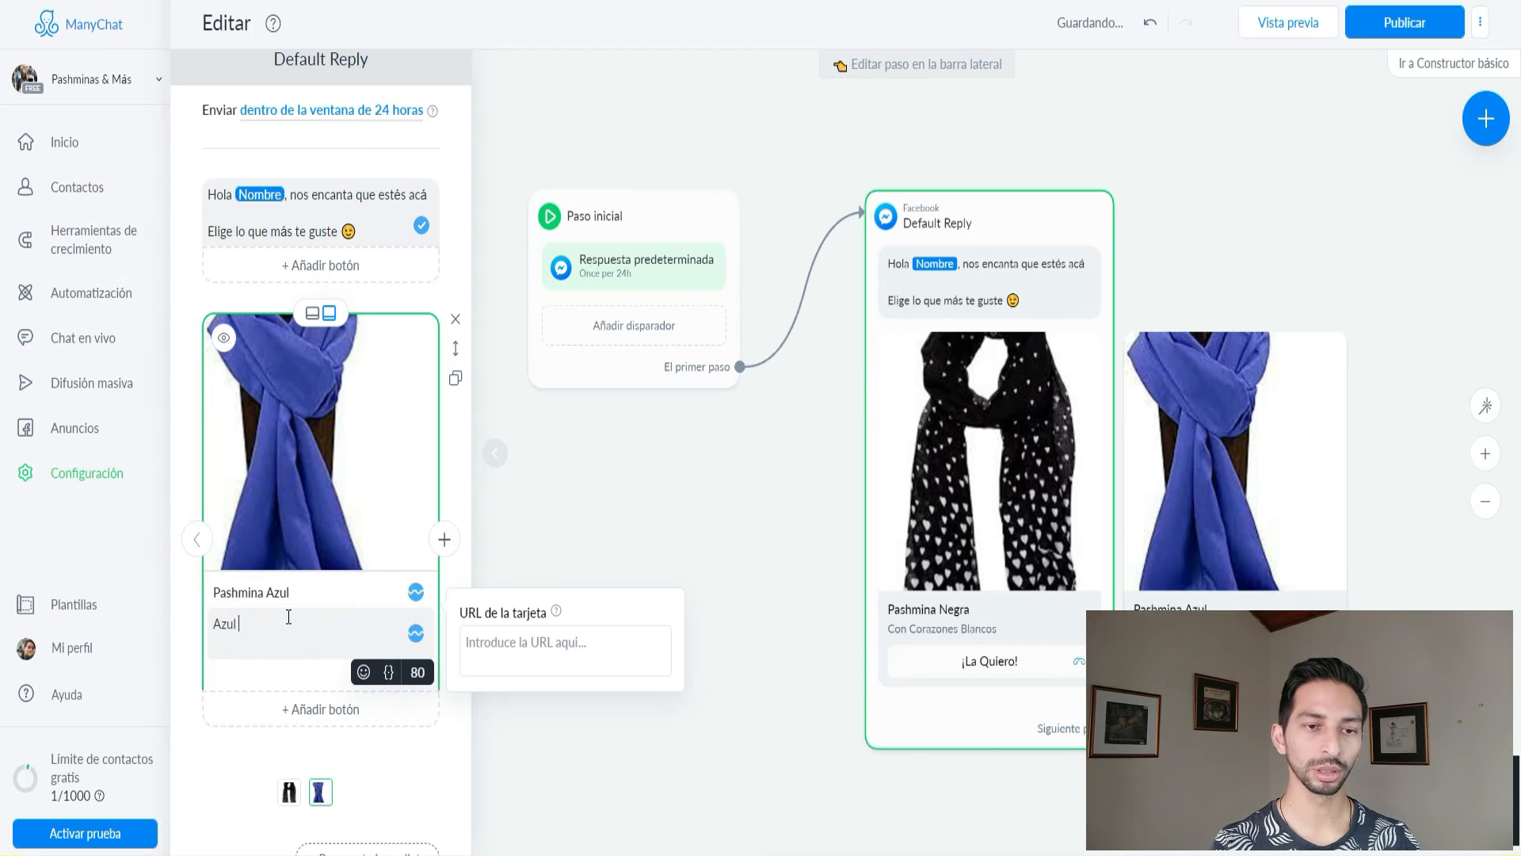
type("Claro")
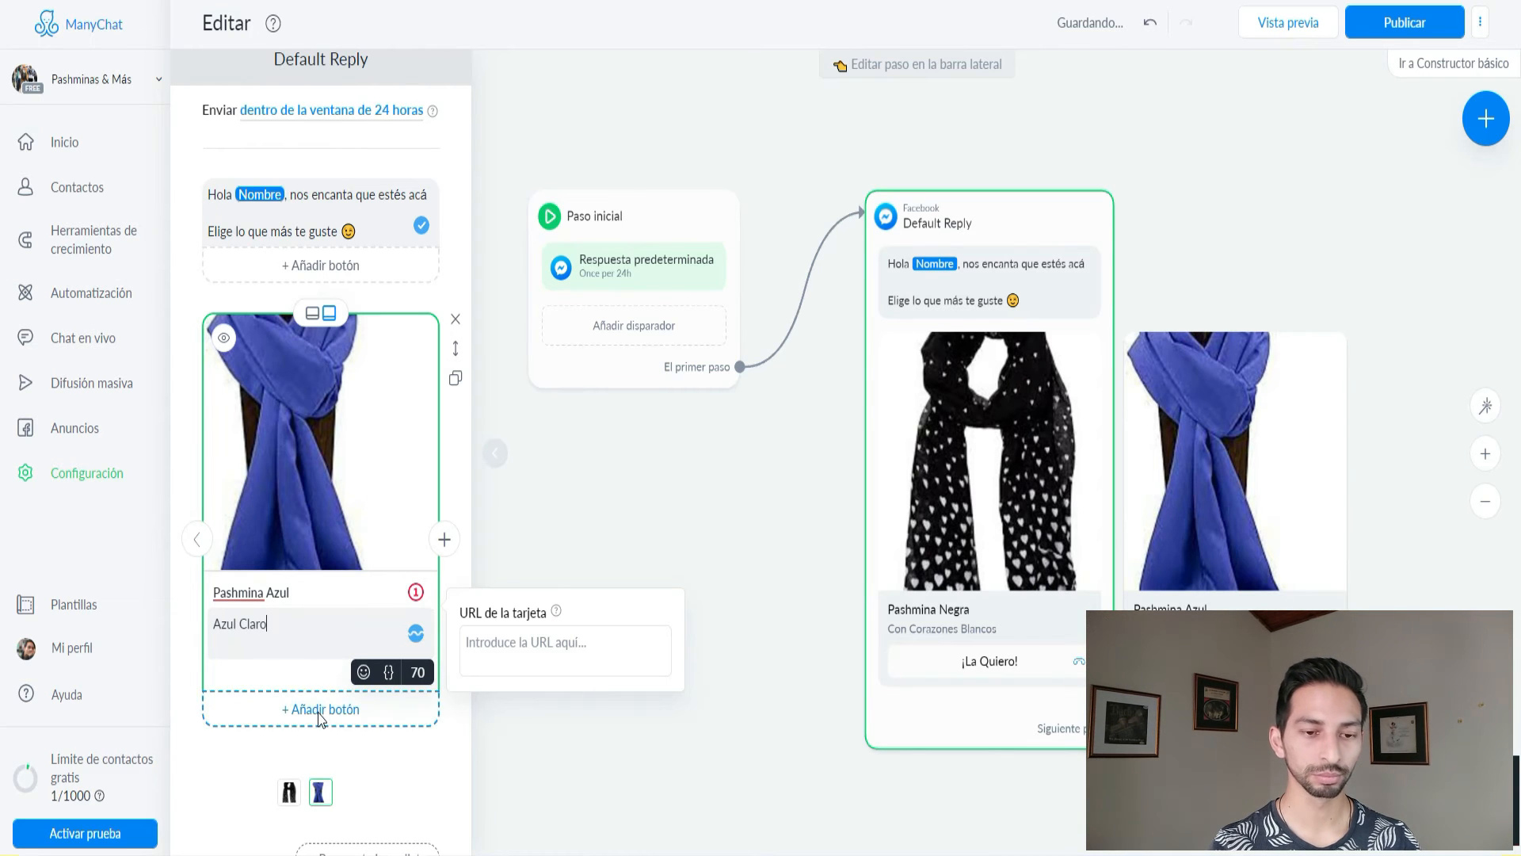
left_click(317, 707)
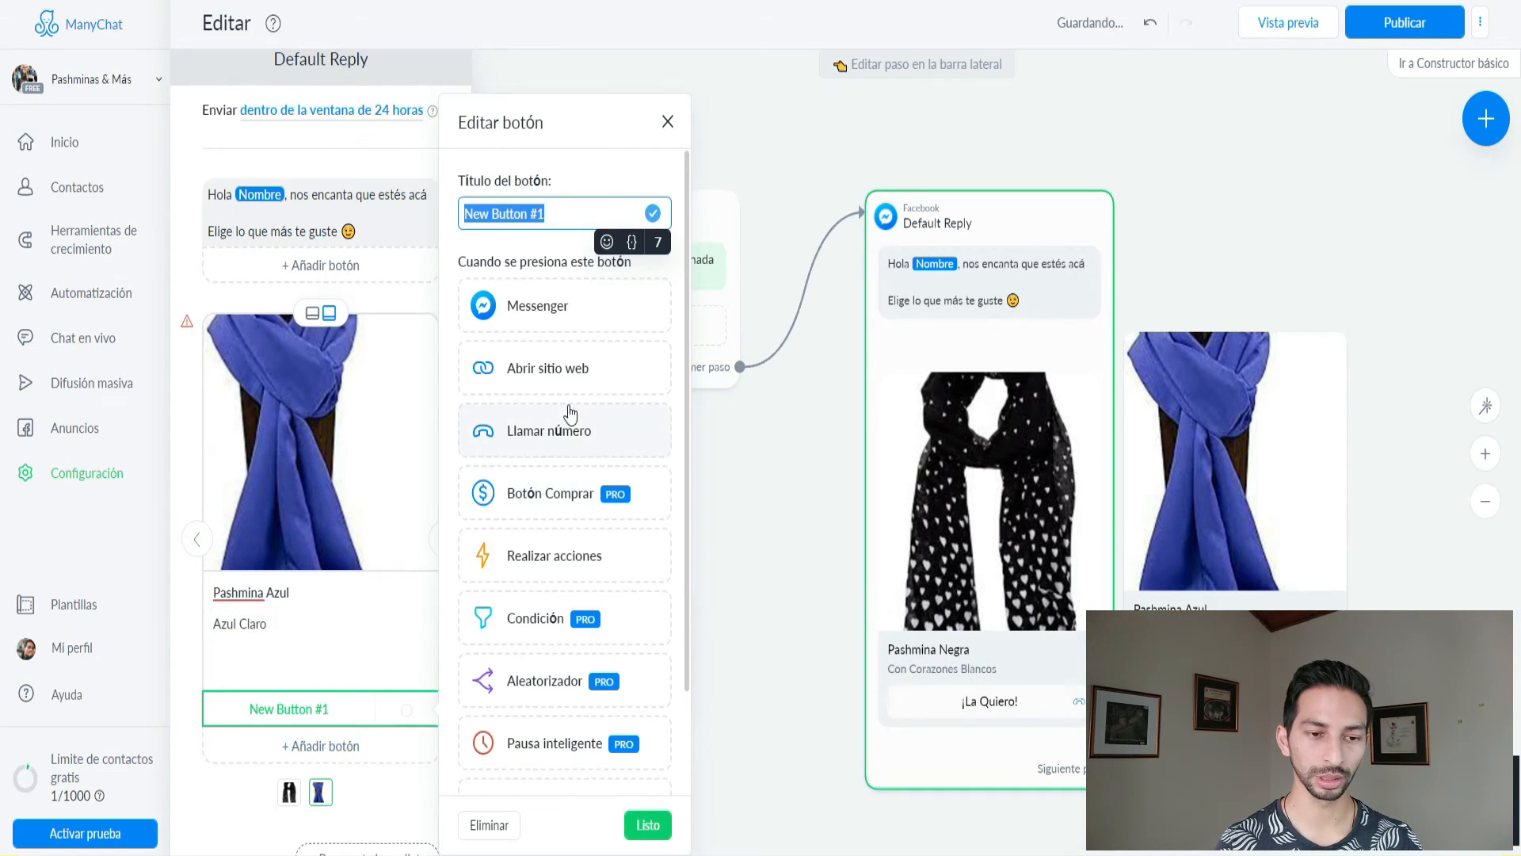
Make the Pashmina Azul button call the store's phone number, dropping the +1 code.
left_click(569, 432)
left_click(520, 764)
key("BackSpace")
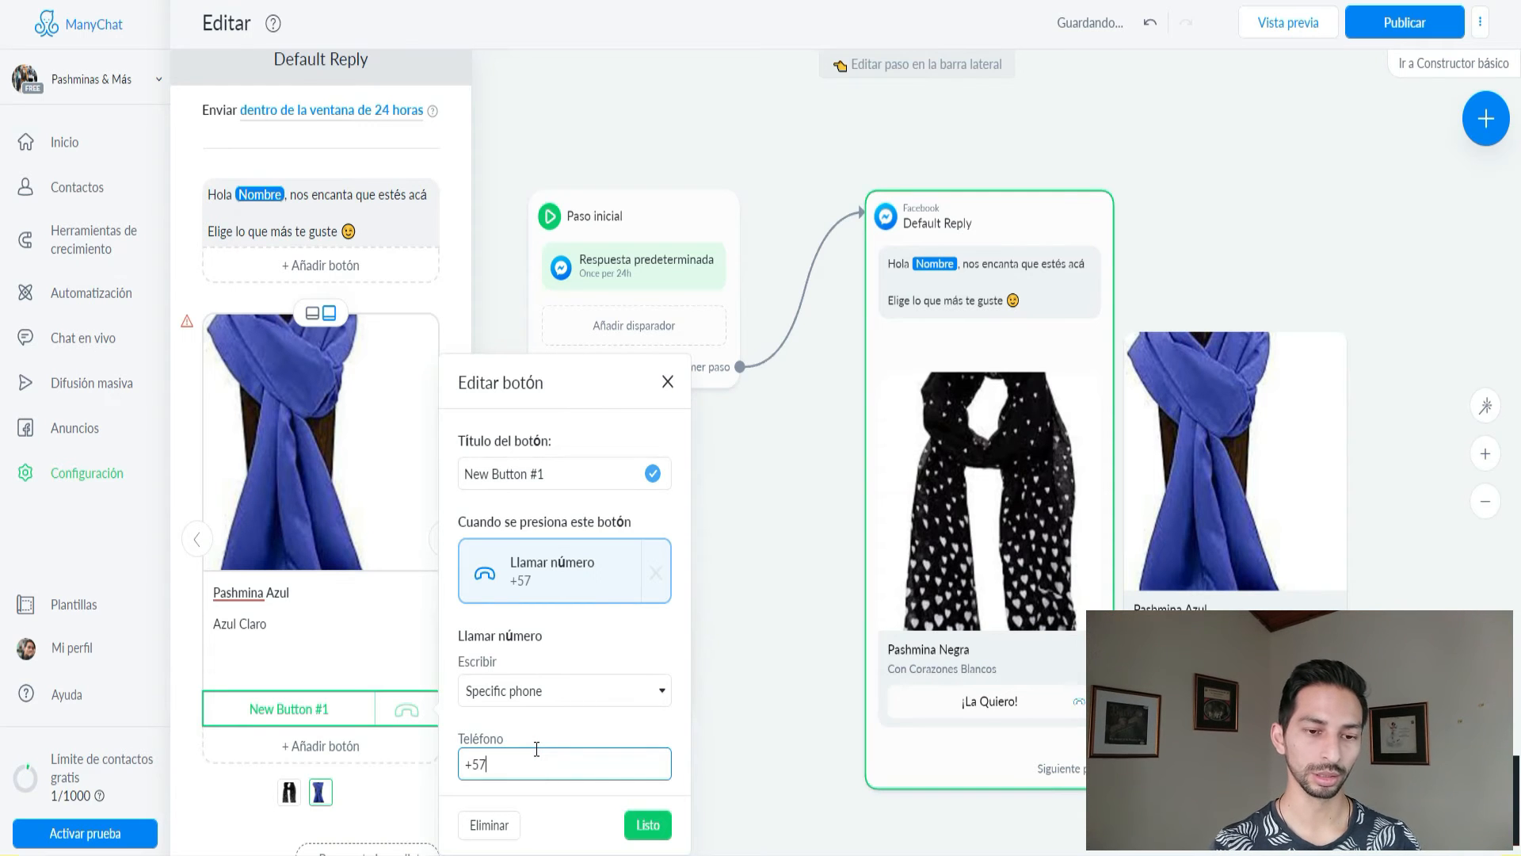
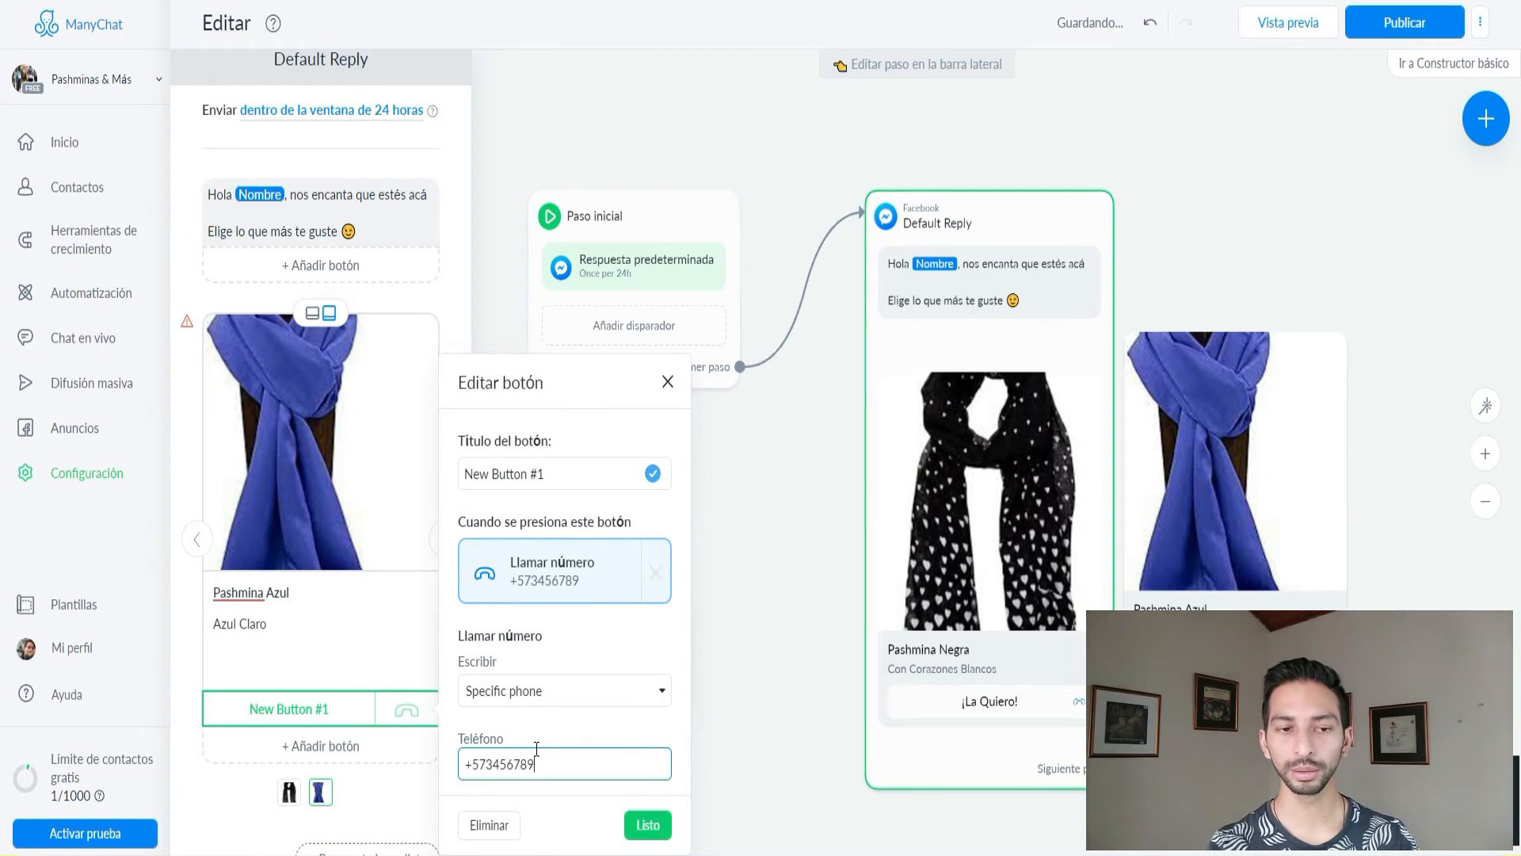
left_click(648, 826)
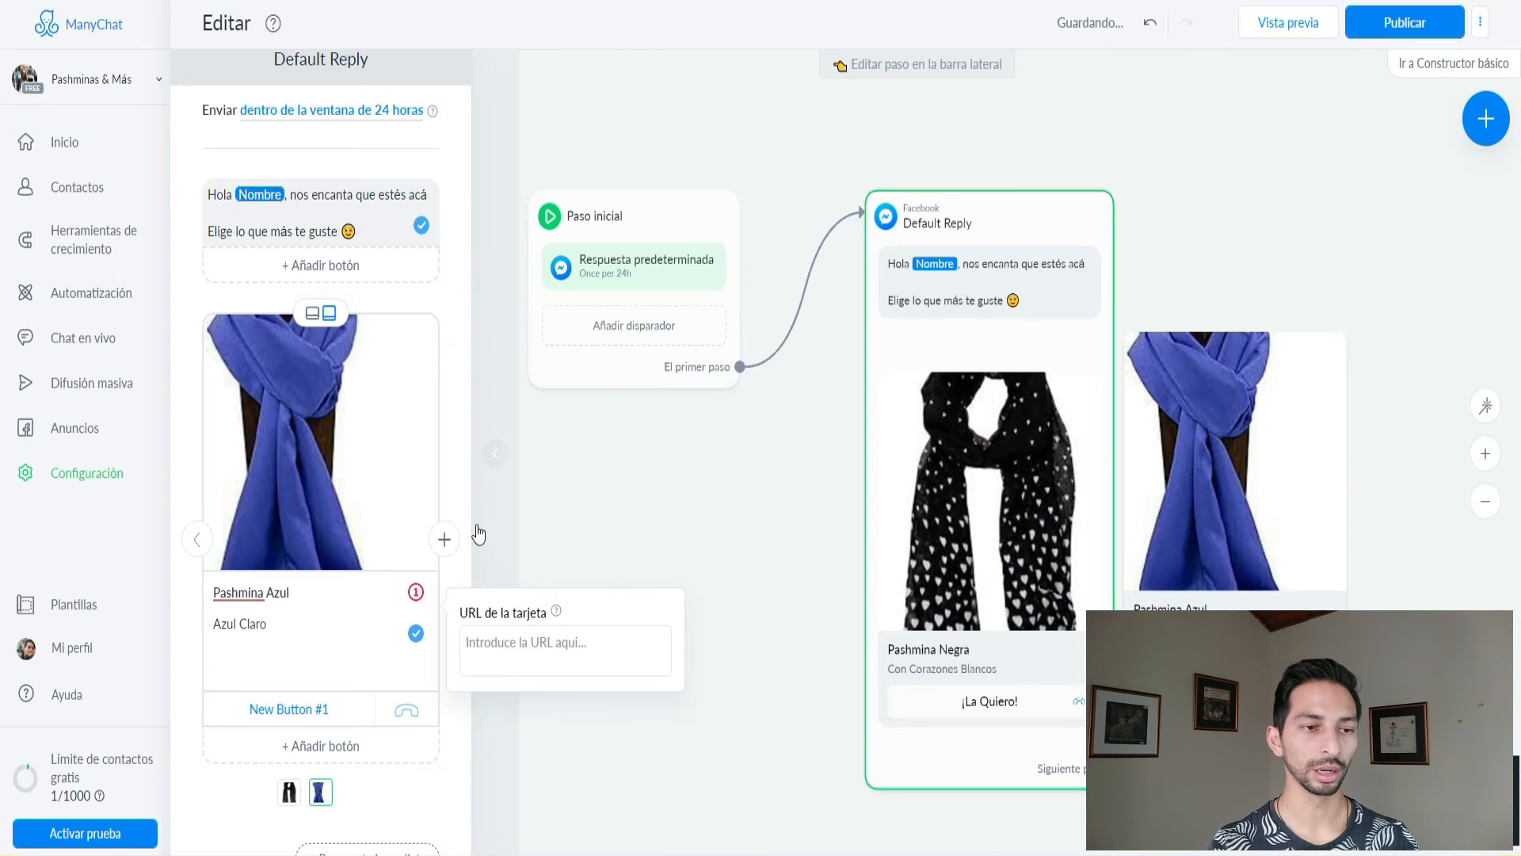
Title the Pashmina Azul button '¡La Quiero!' and add a third, empty gallery card.
left_click(444, 540)
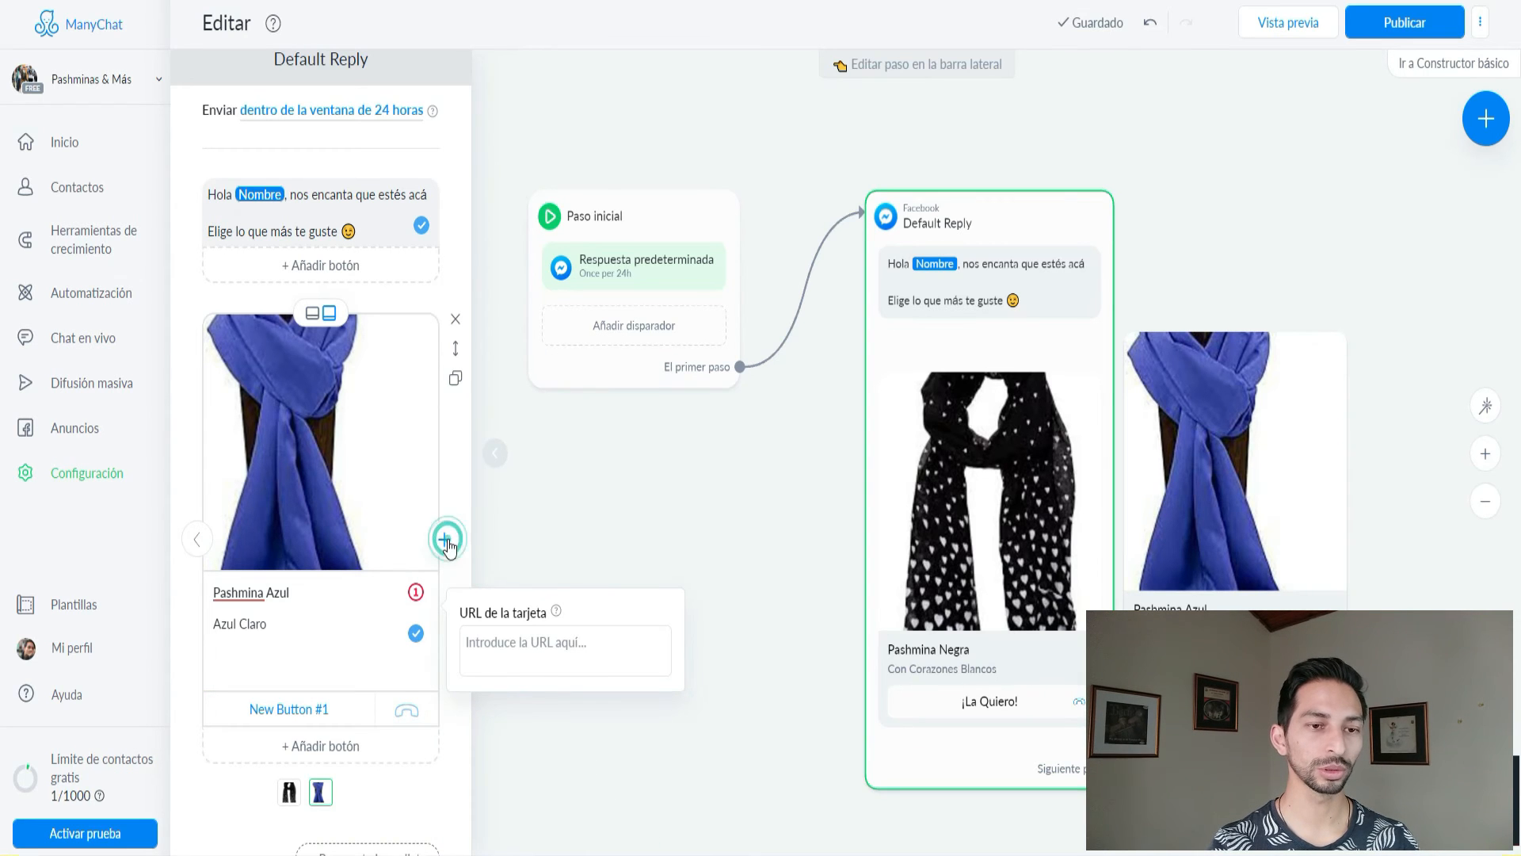
left_click(202, 546)
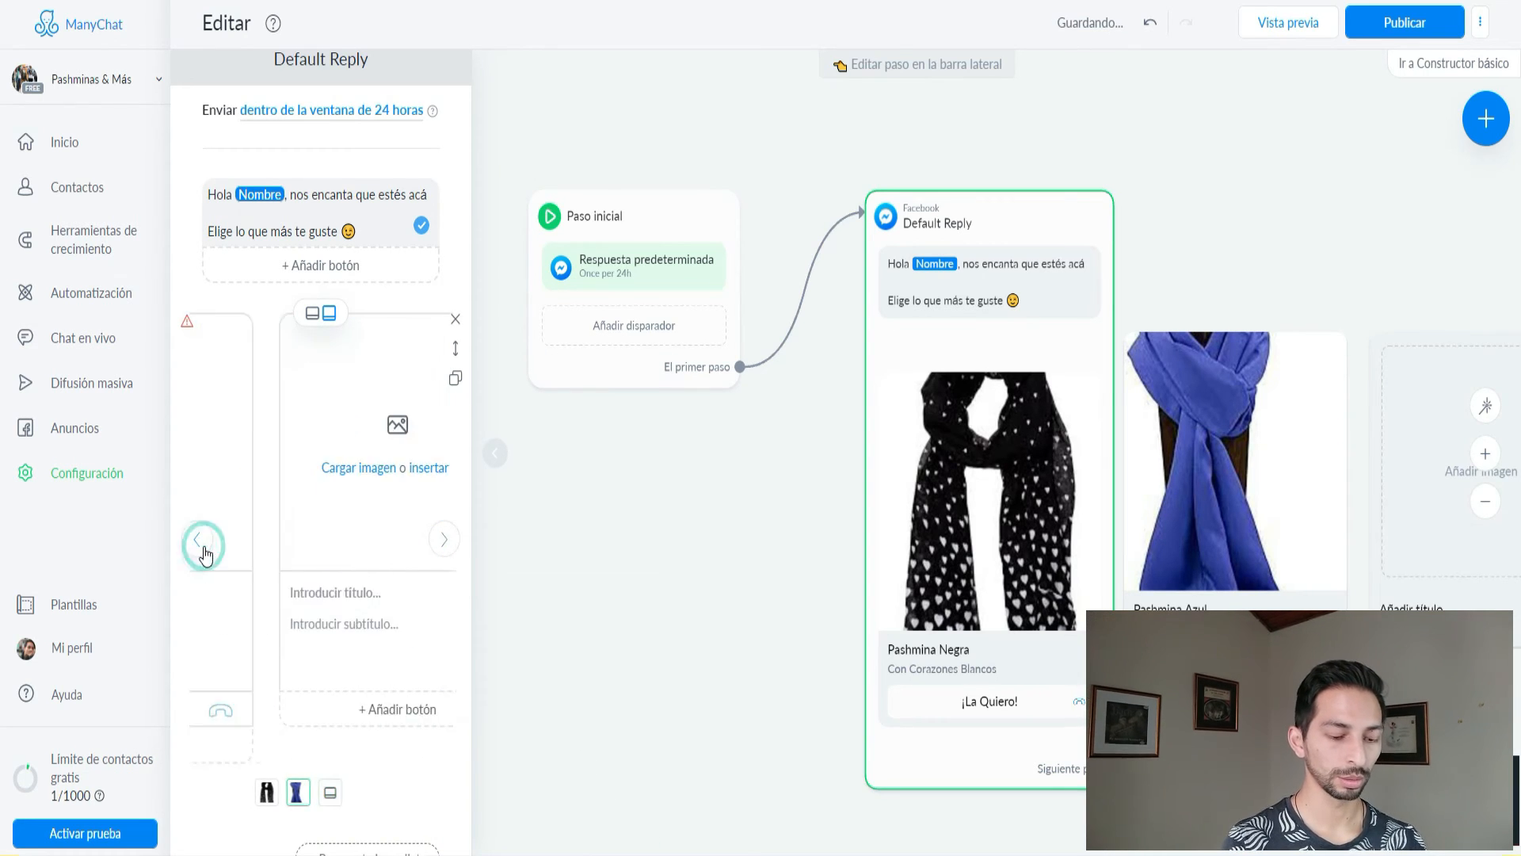
left_click(290, 710)
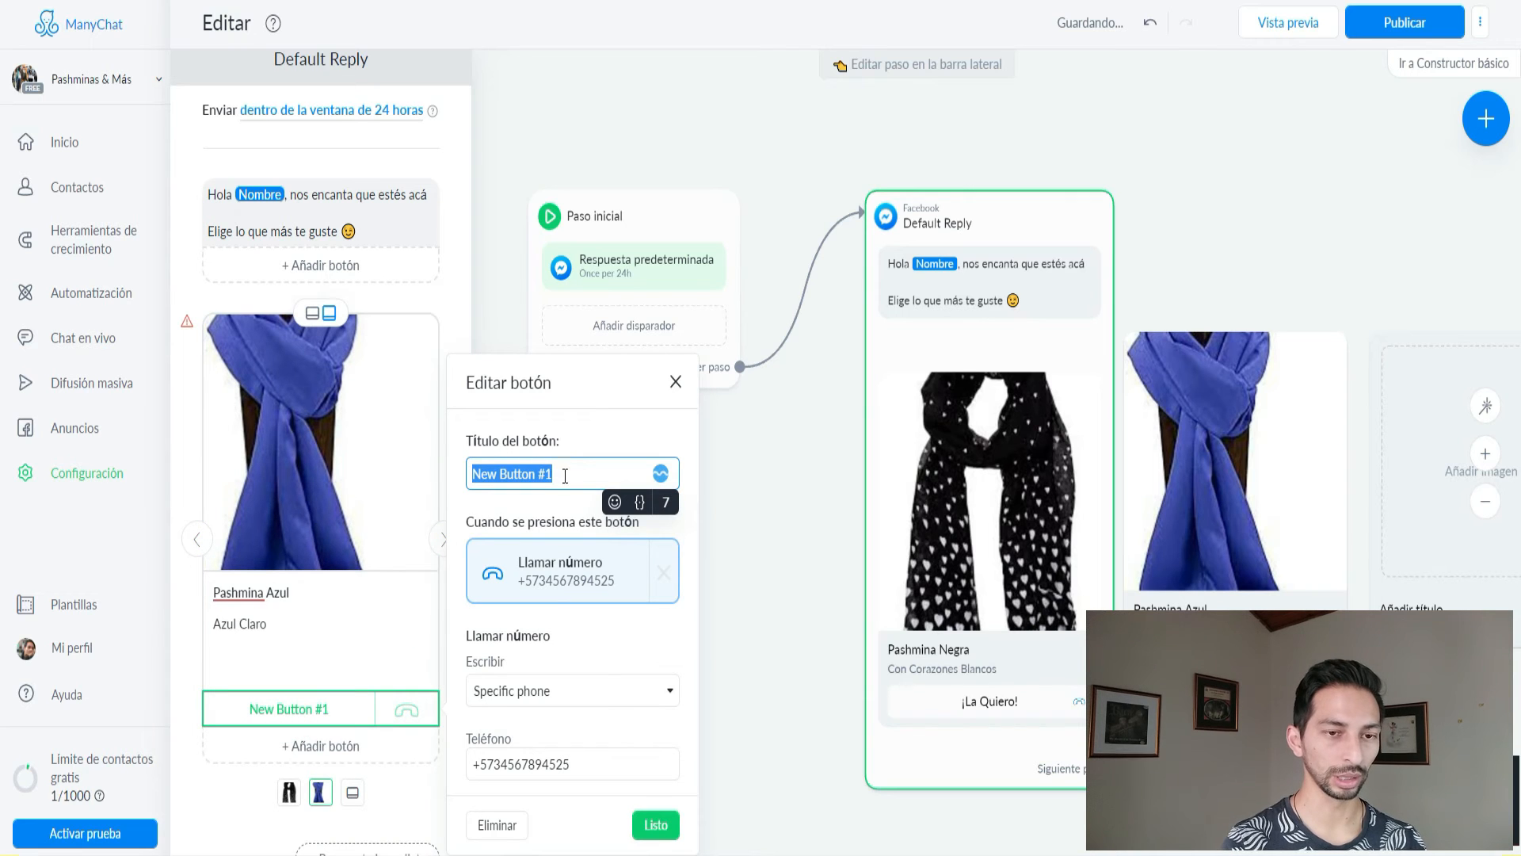
type("La")
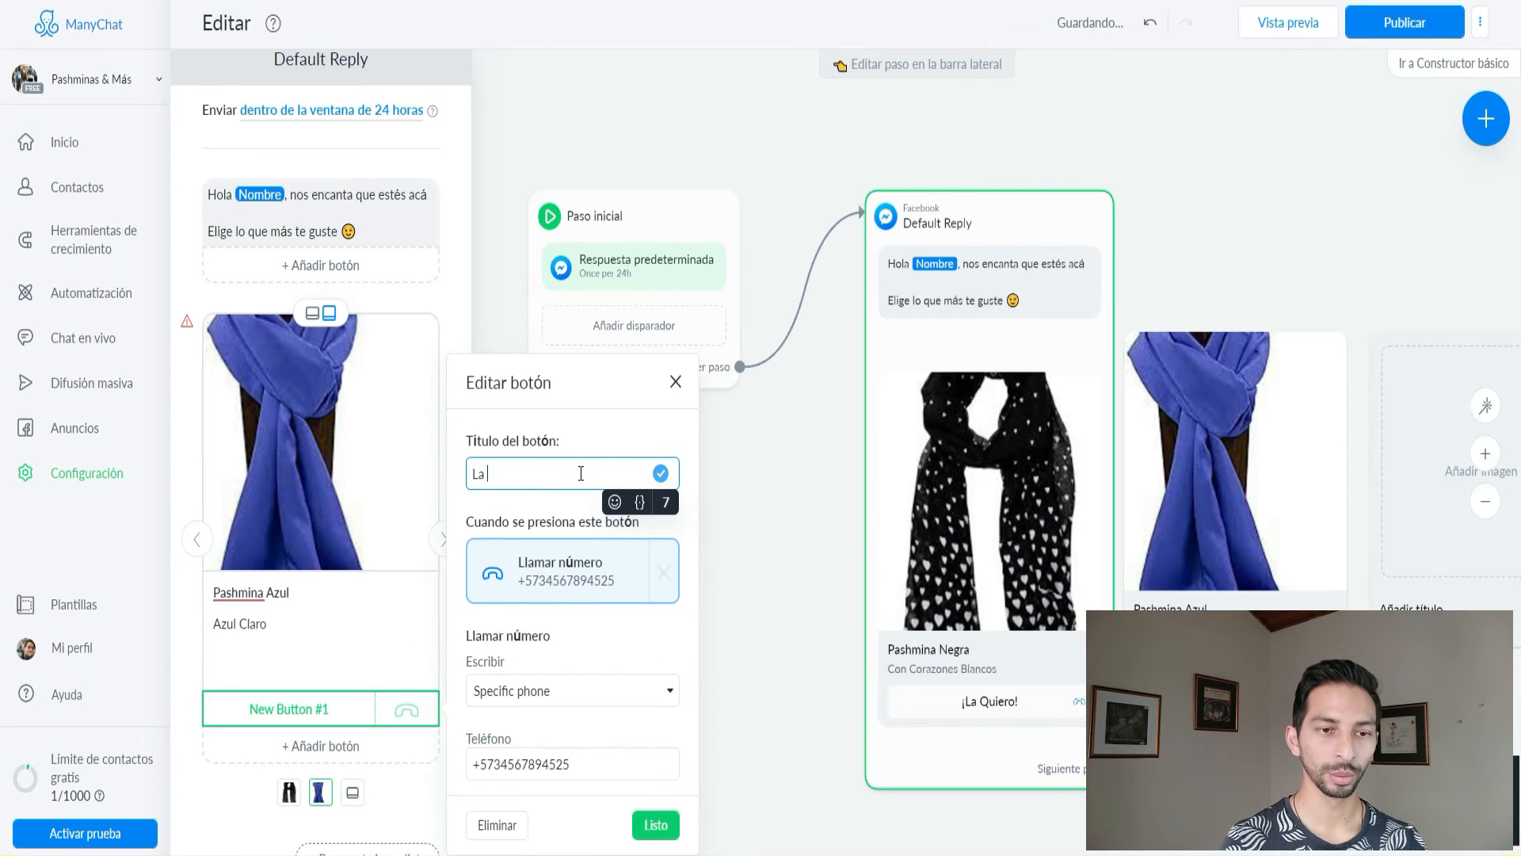
type(" Quiero")
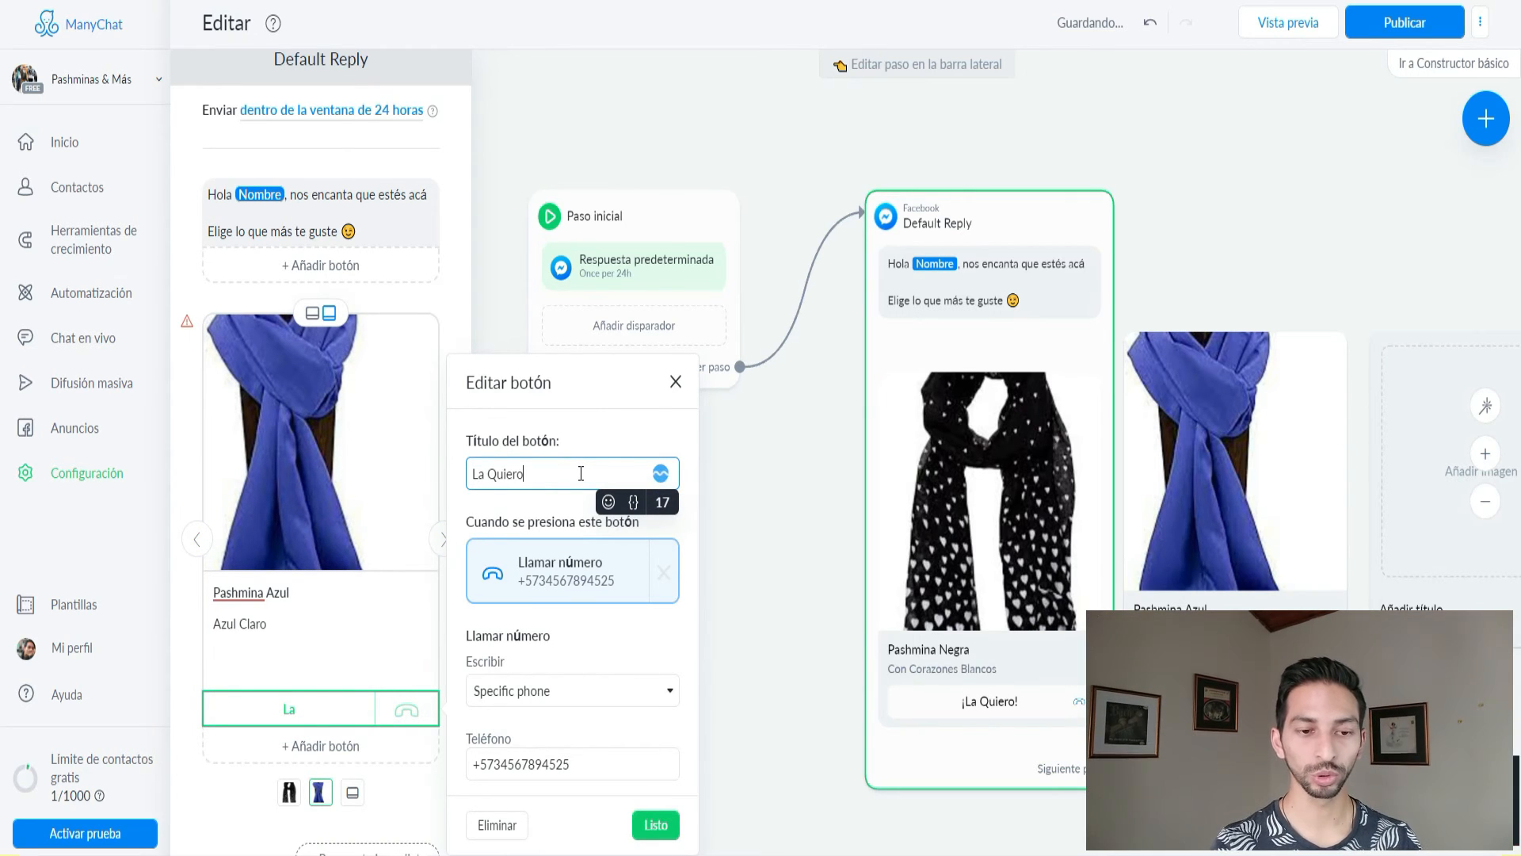
type("!¡")
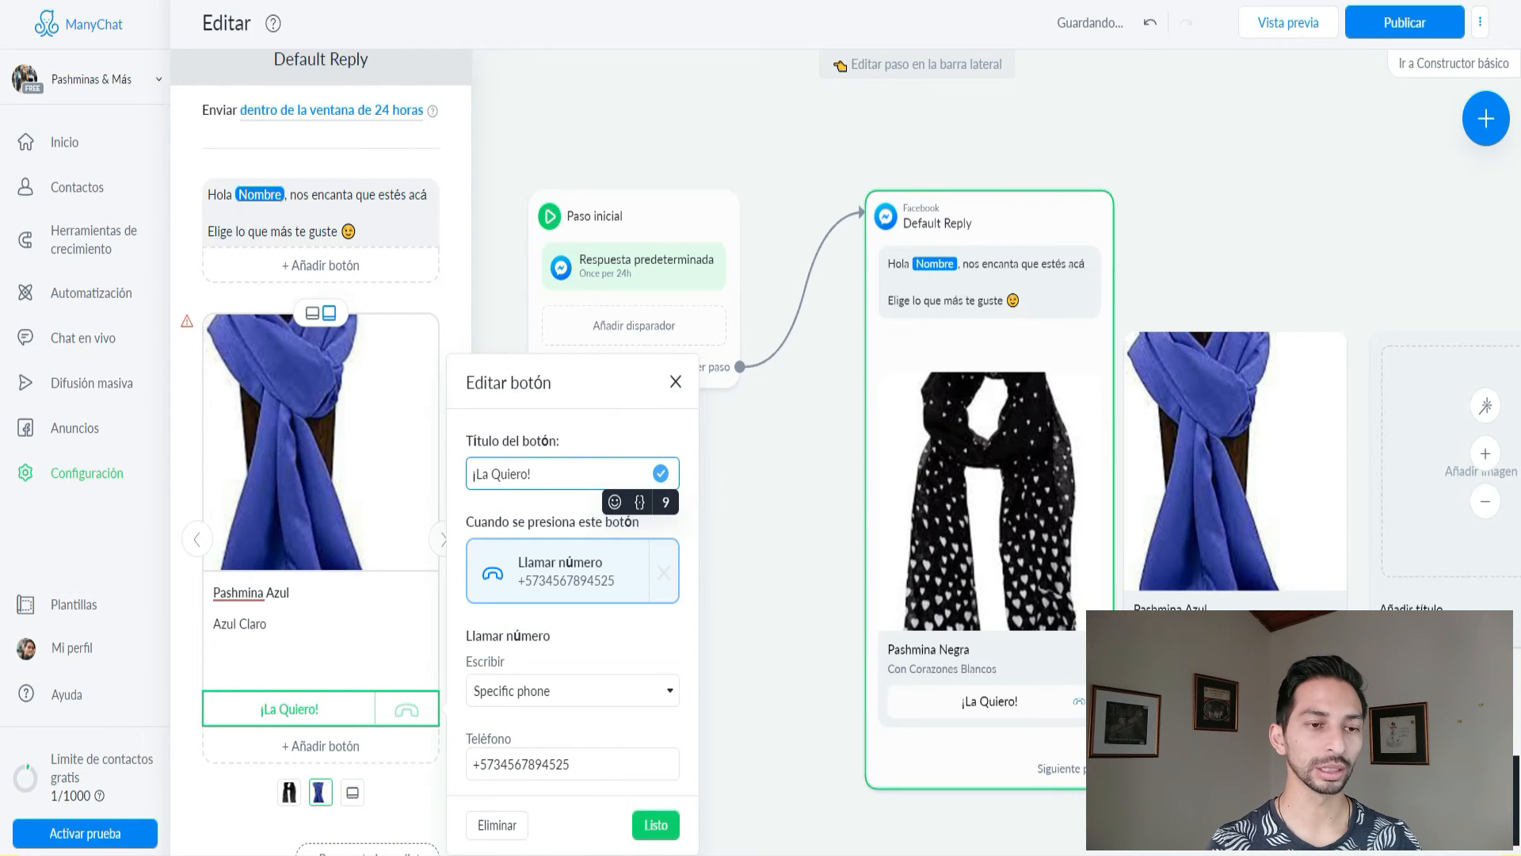
left_click(653, 827)
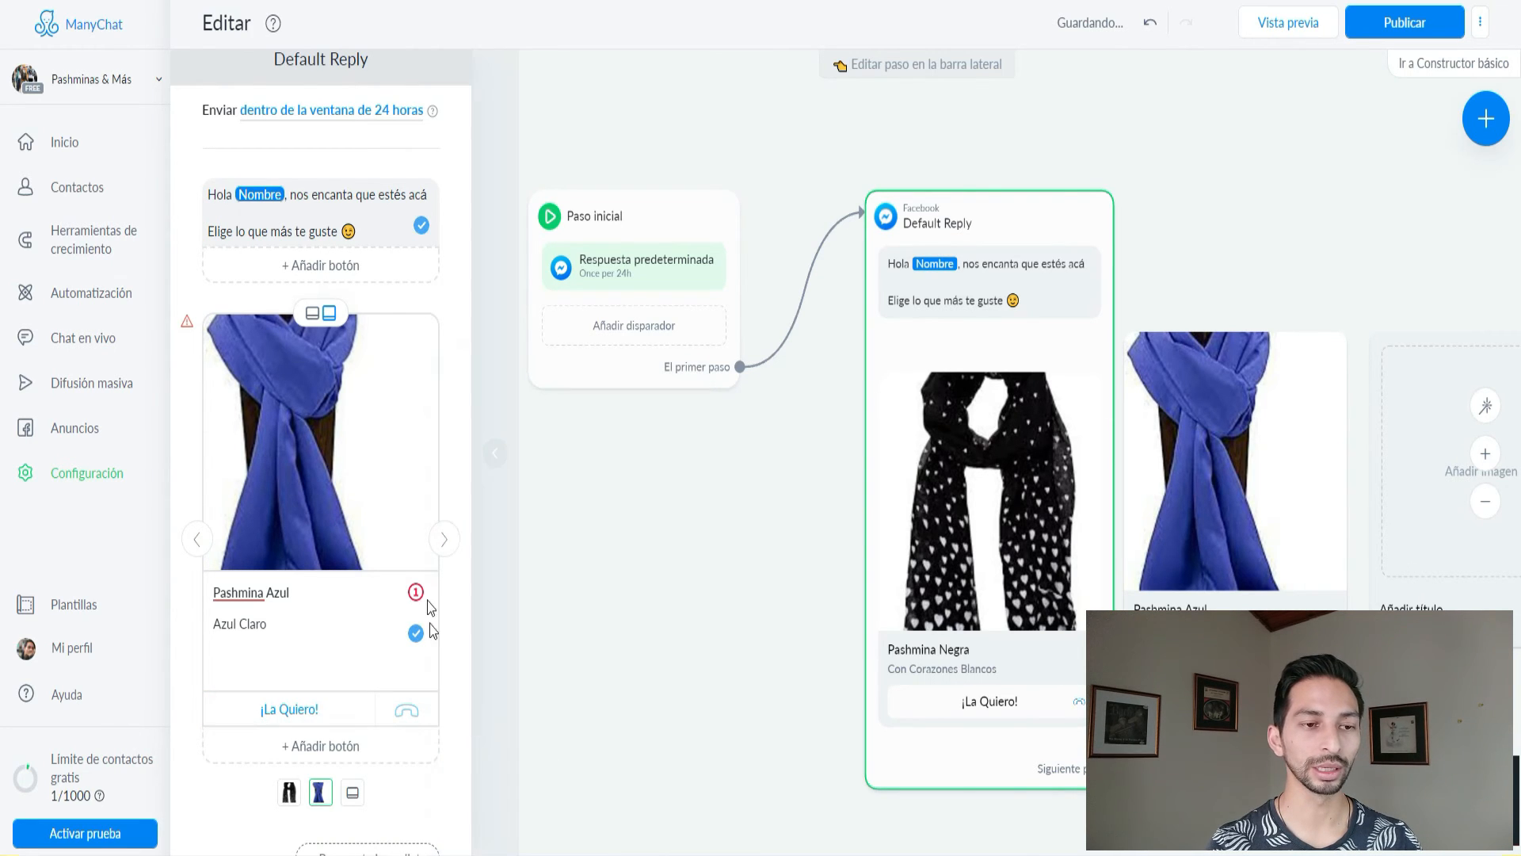
left_click(445, 540)
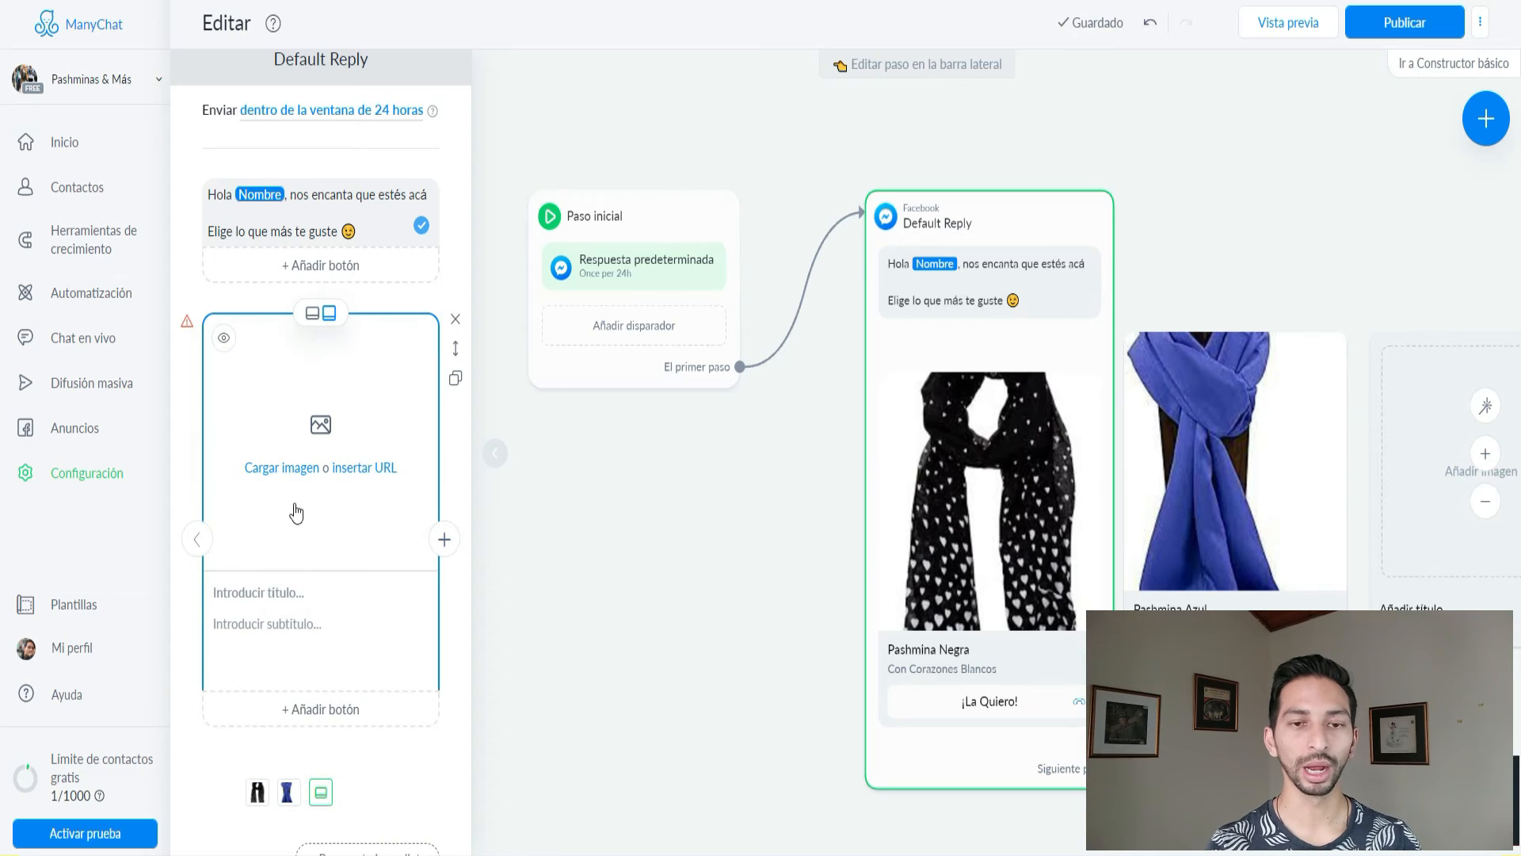
Upload the floral scarf image PF to the empty third gallery card.
left_click(279, 467)
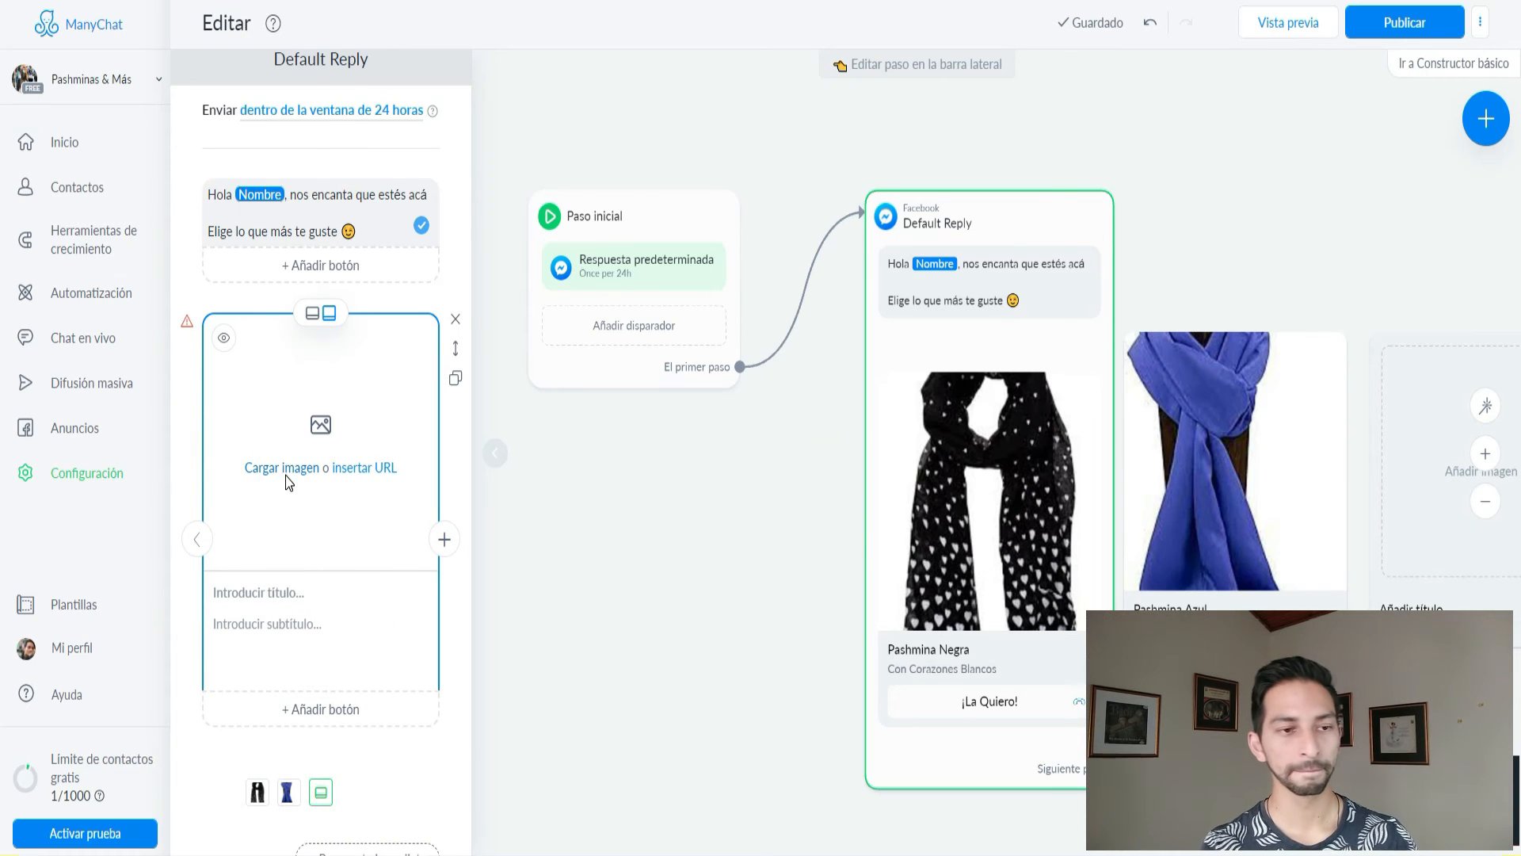
left_click(642, 237)
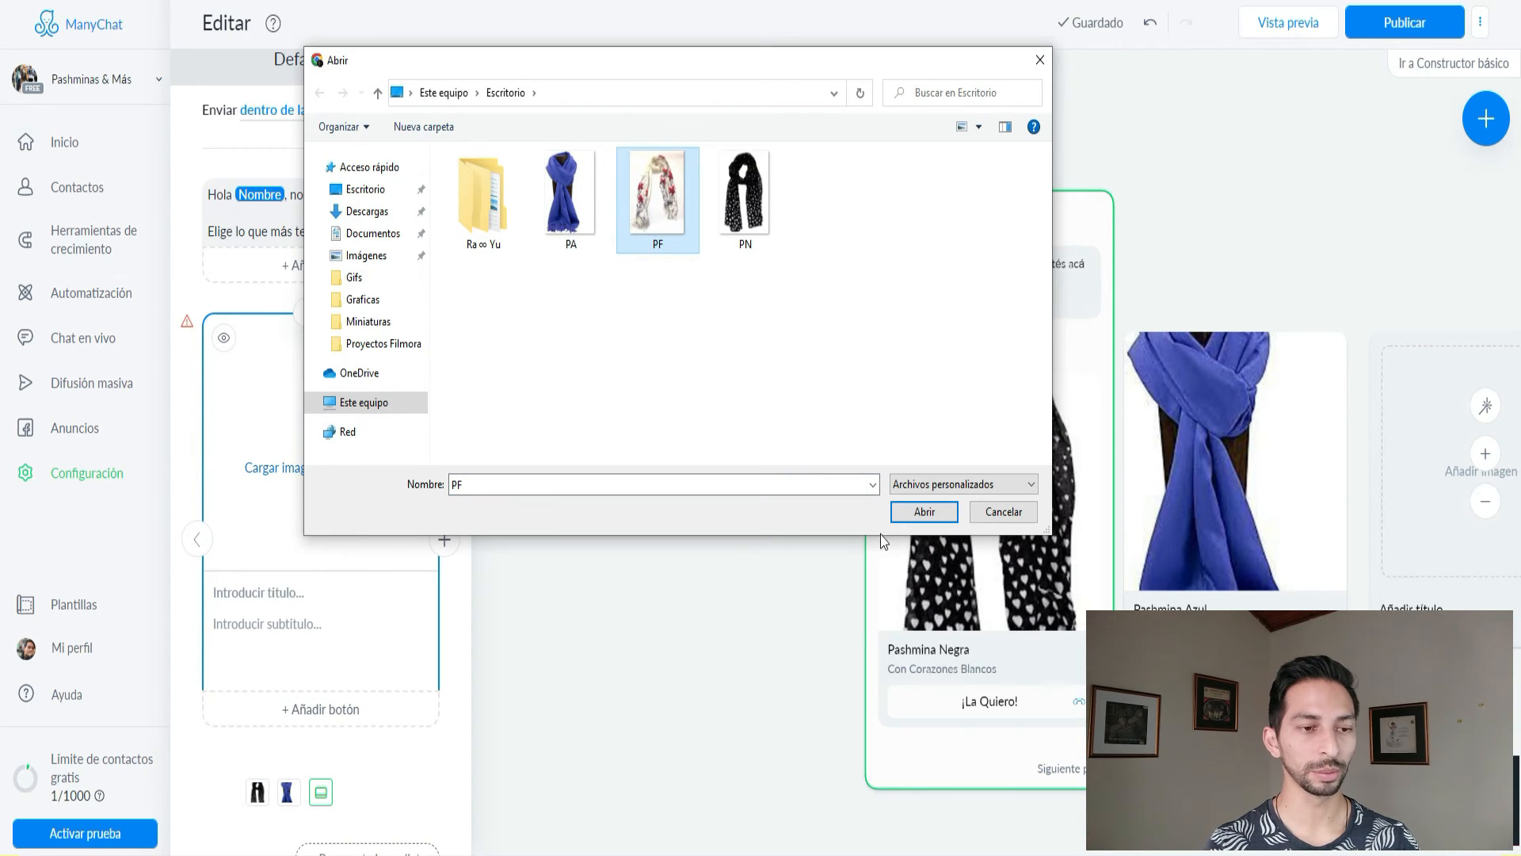
left_click(924, 511)
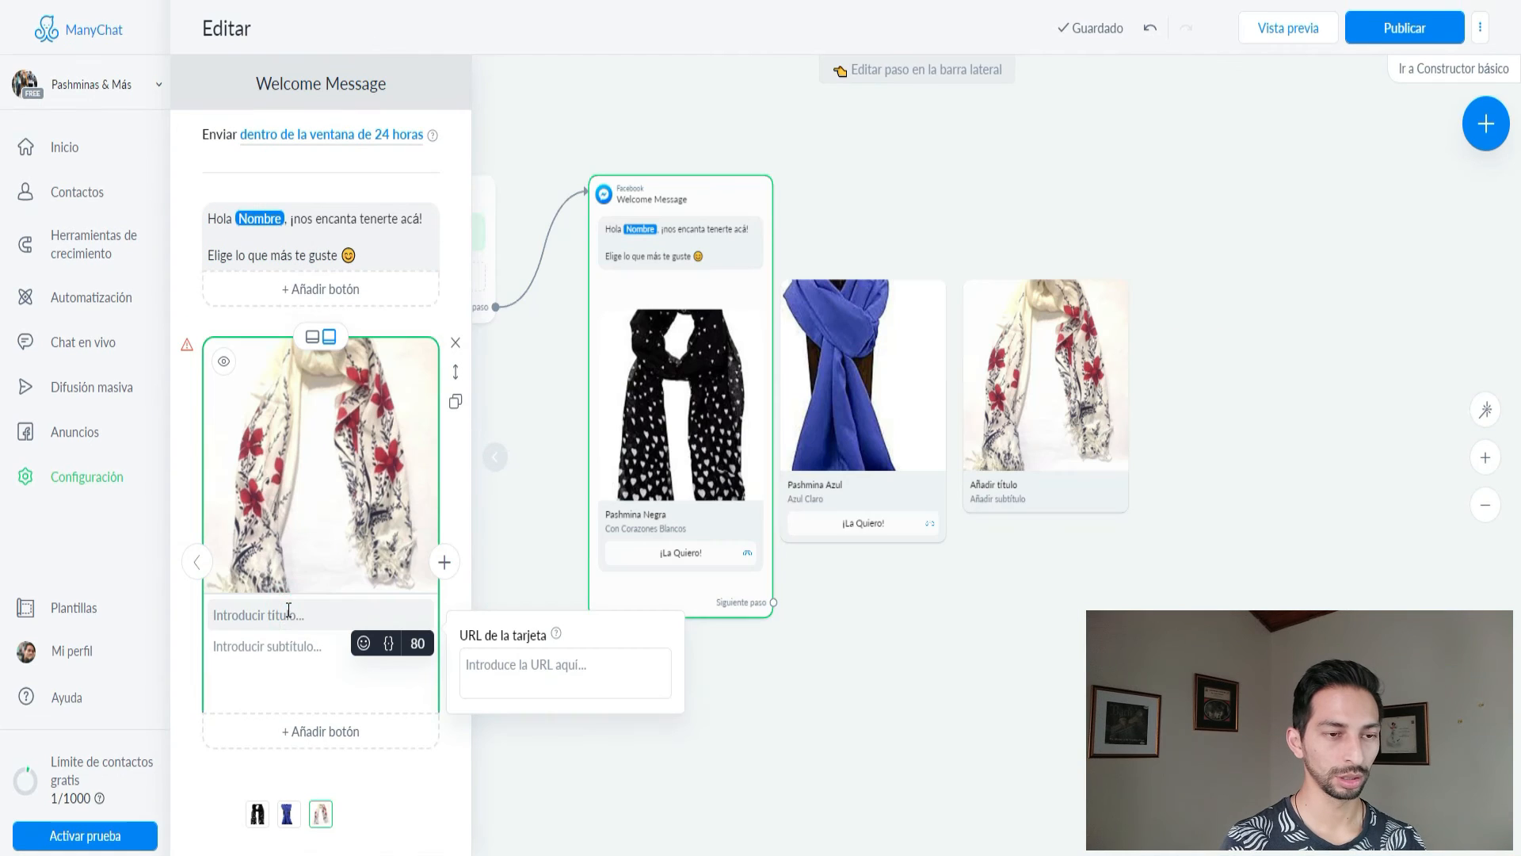
Title the card 'Pashmina de Flores' and set its subtitle to 'Flores Rojas'.
type("Pashmina ")
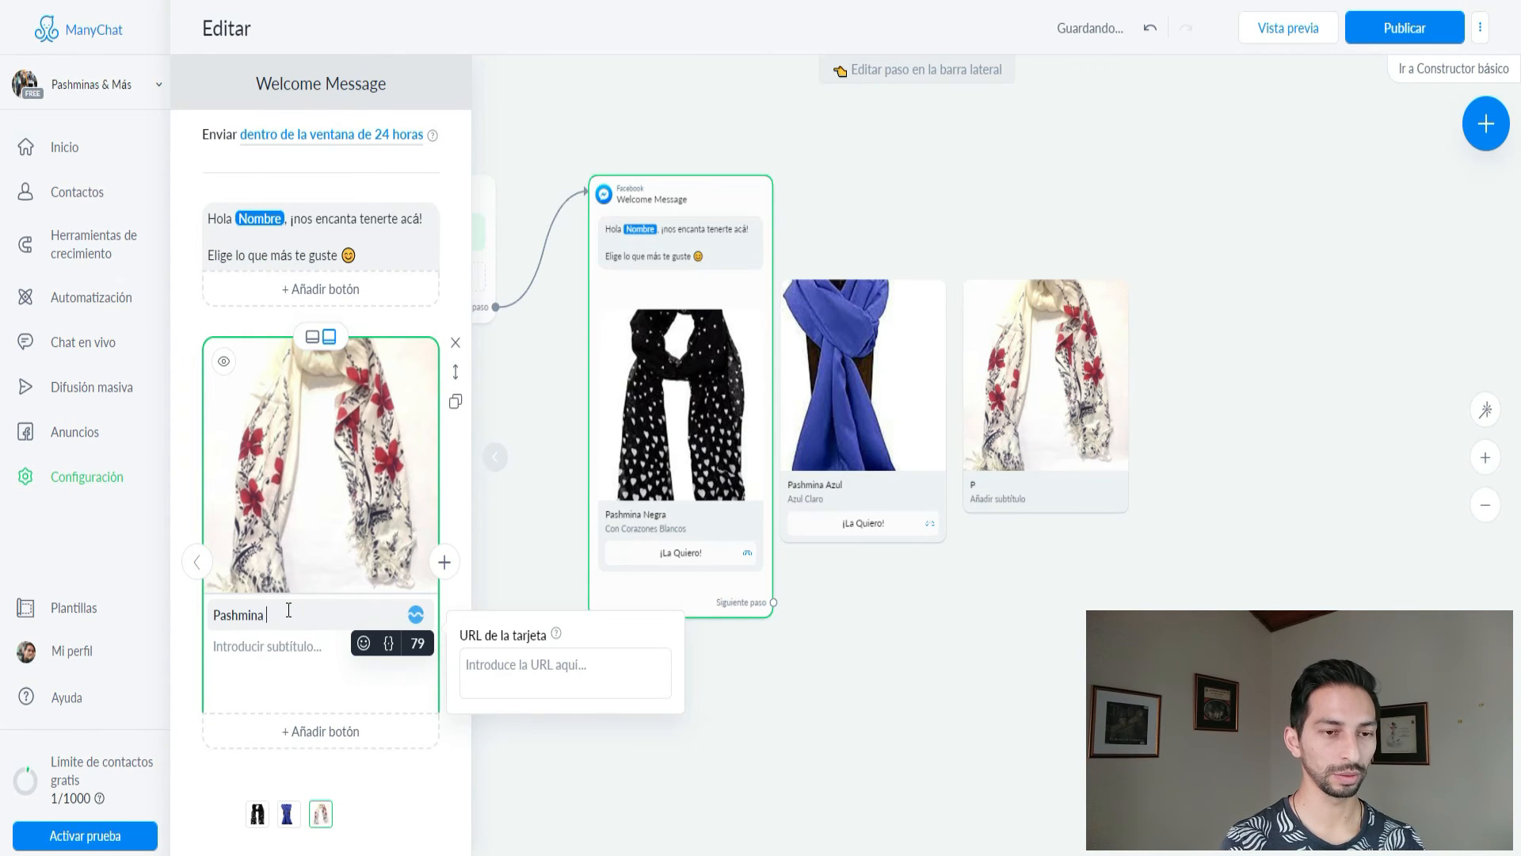
type("de Flores")
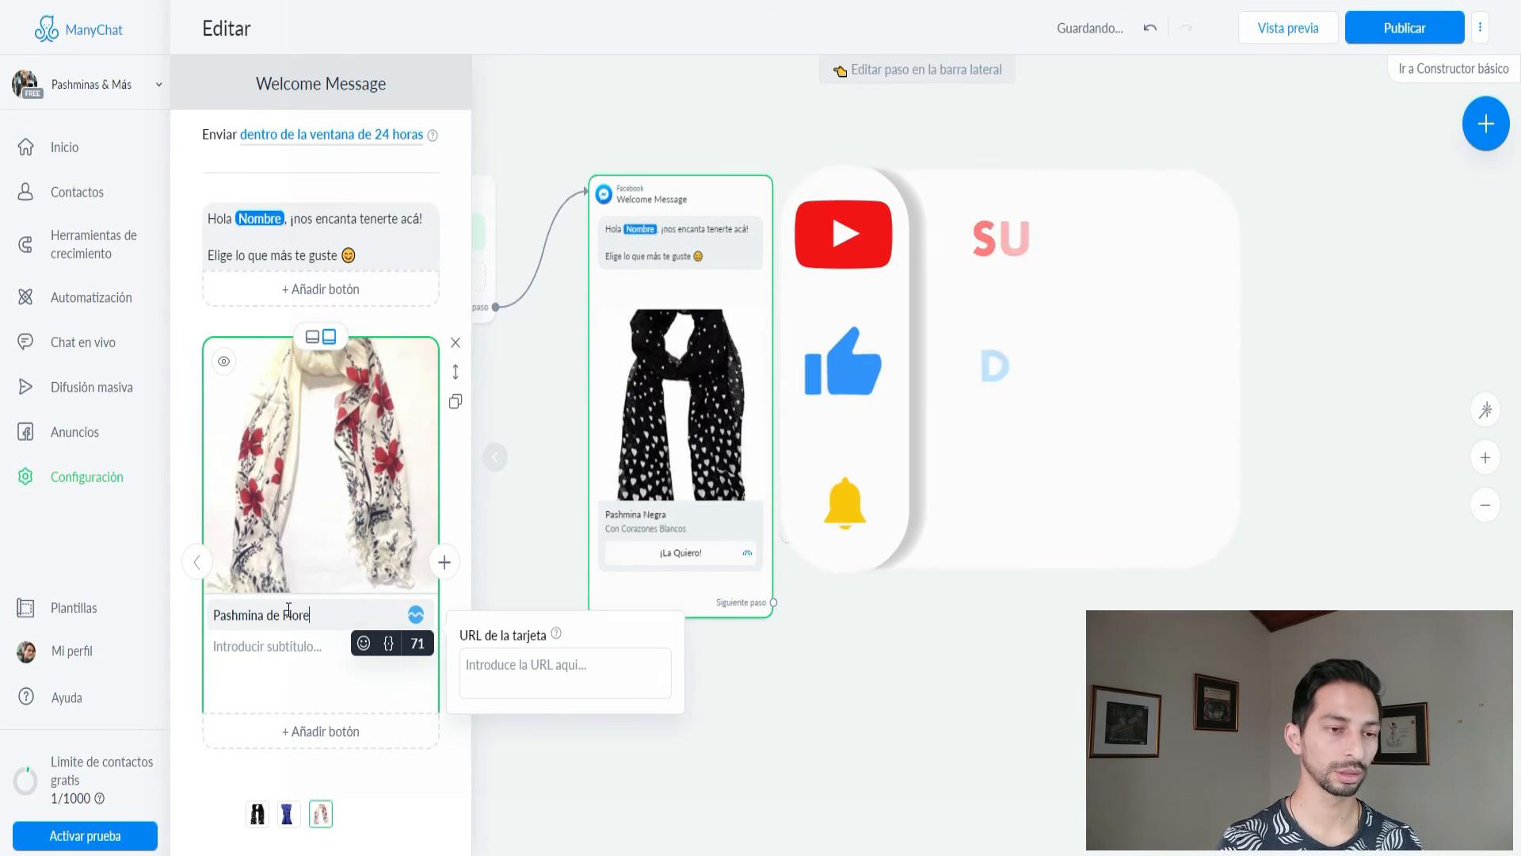
left_click(301, 666)
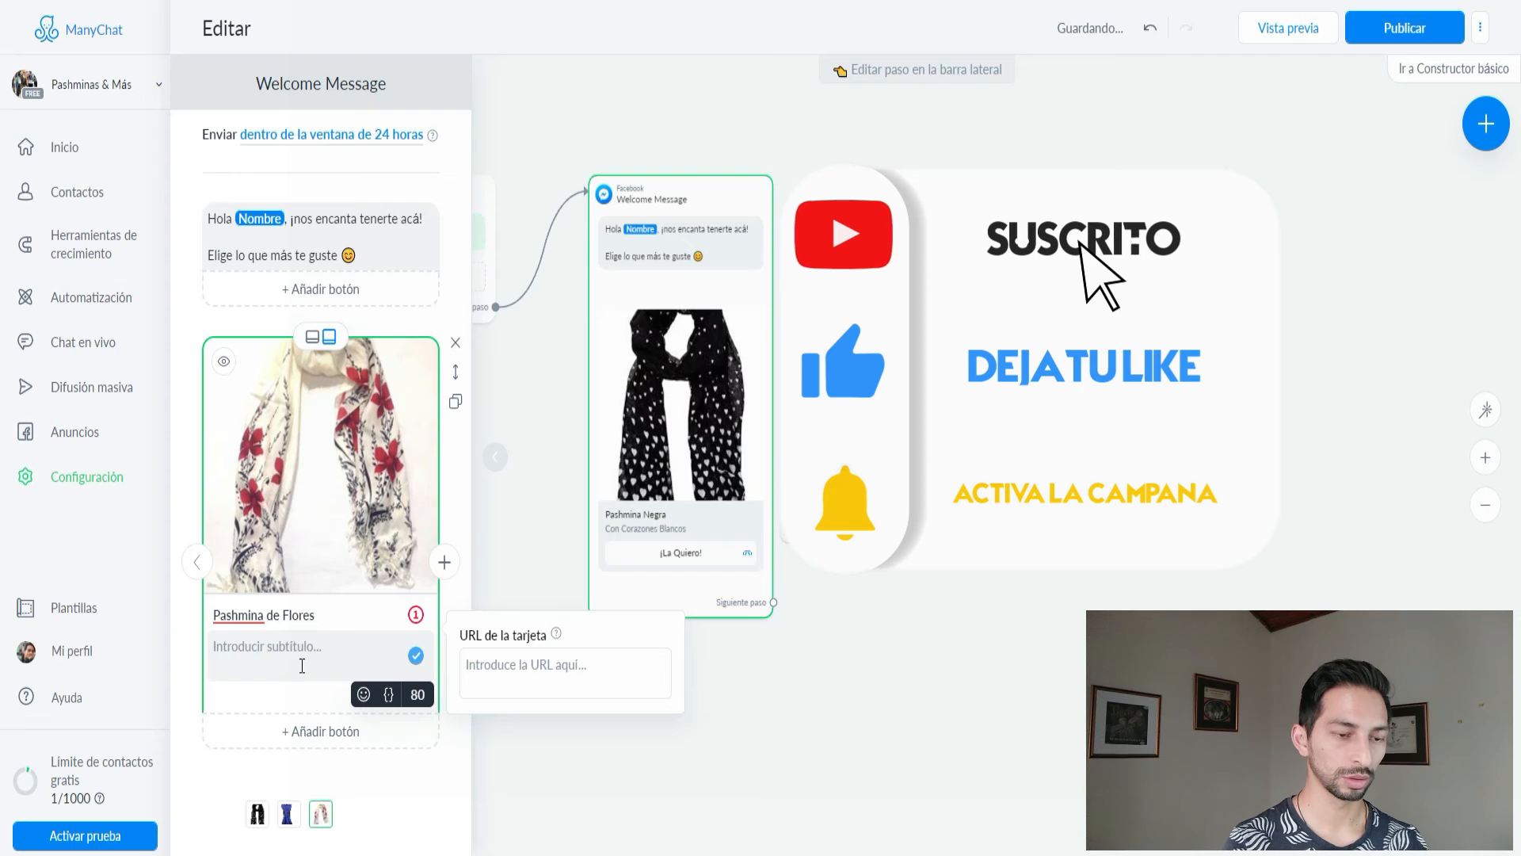
type("Con Flores ")
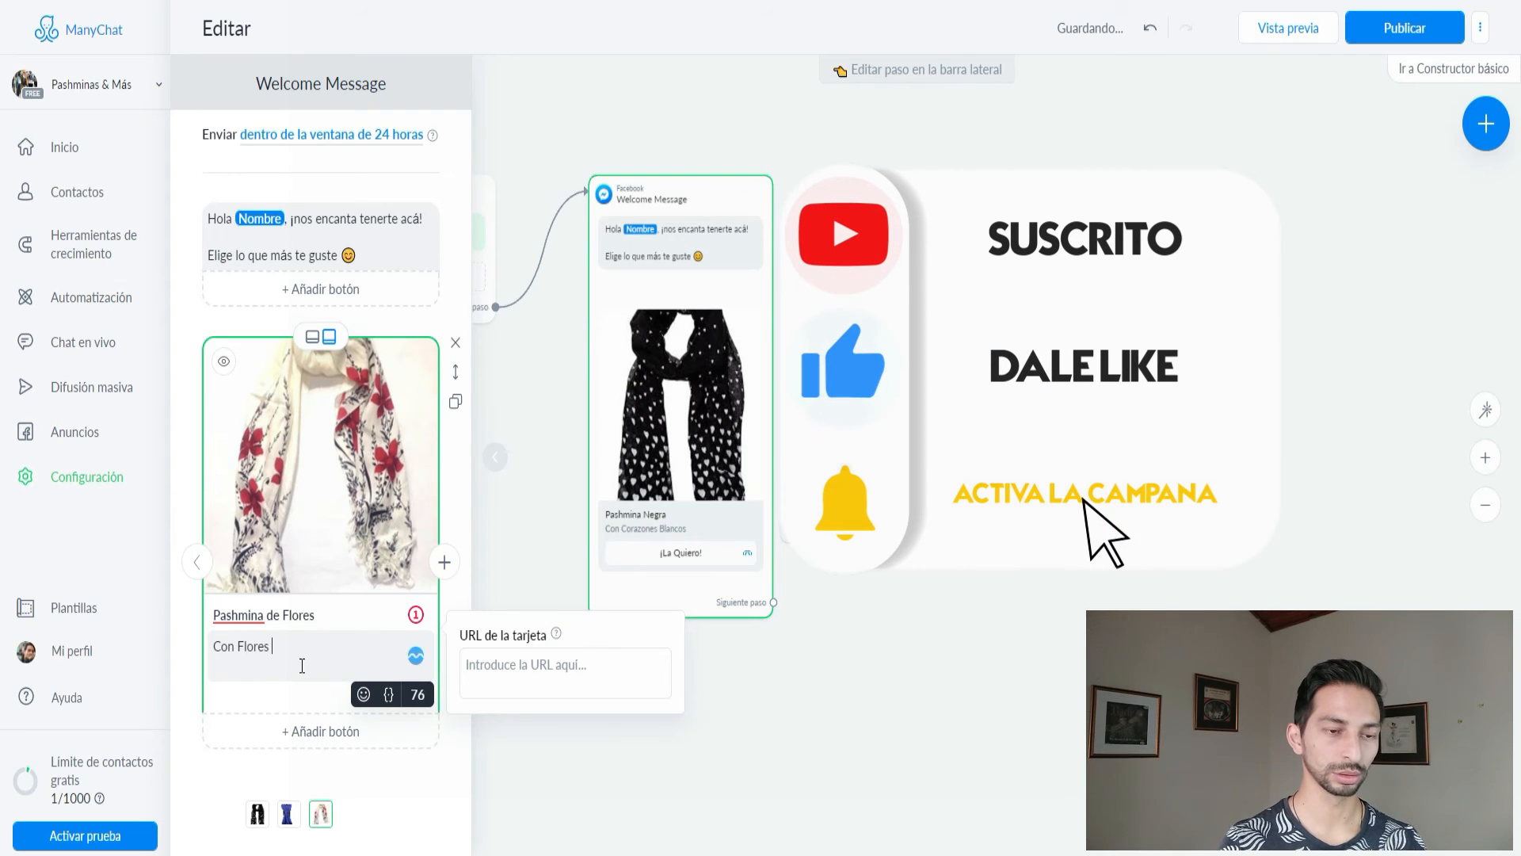
type("Rojas")
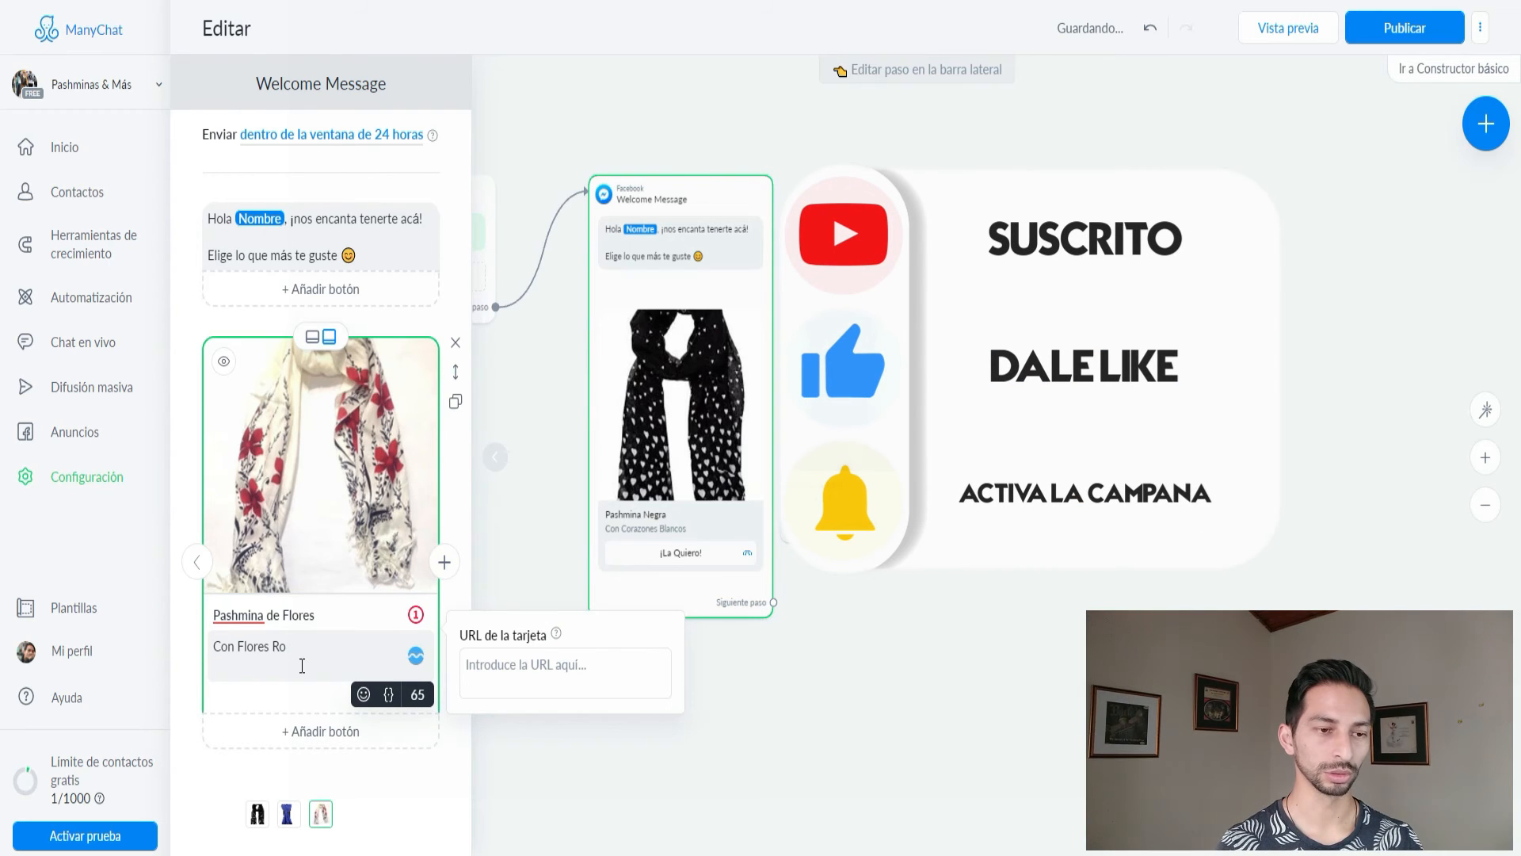
key("Home")
key("Delete")
key("Delete")
key("Delete")
key("Delete")
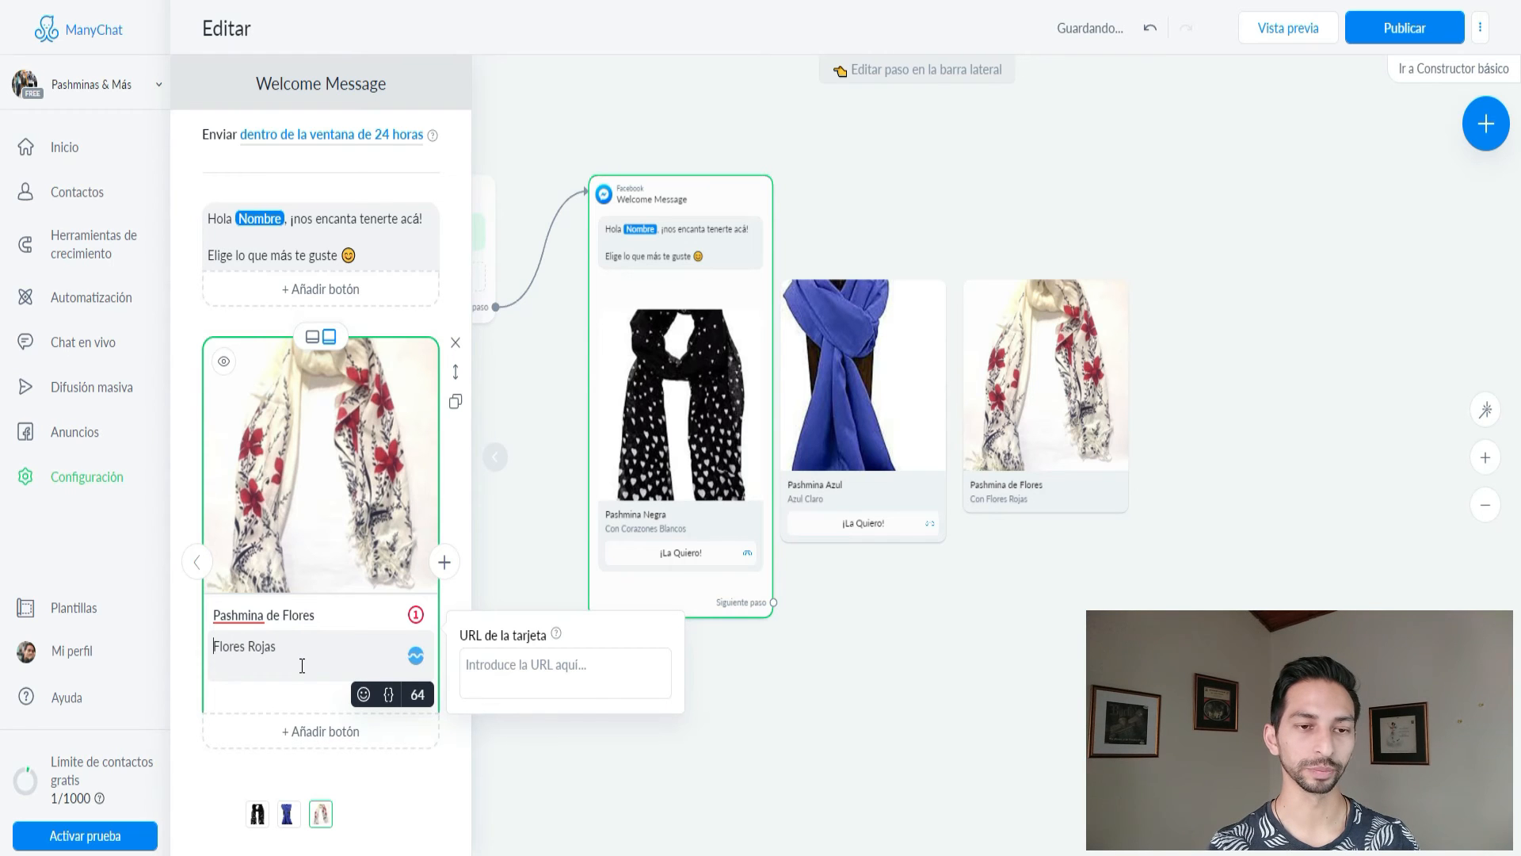
Add a '¡La Quiero!' button calling the shop's phone number to Pashmina de Flores, then publish.
left_click(327, 744)
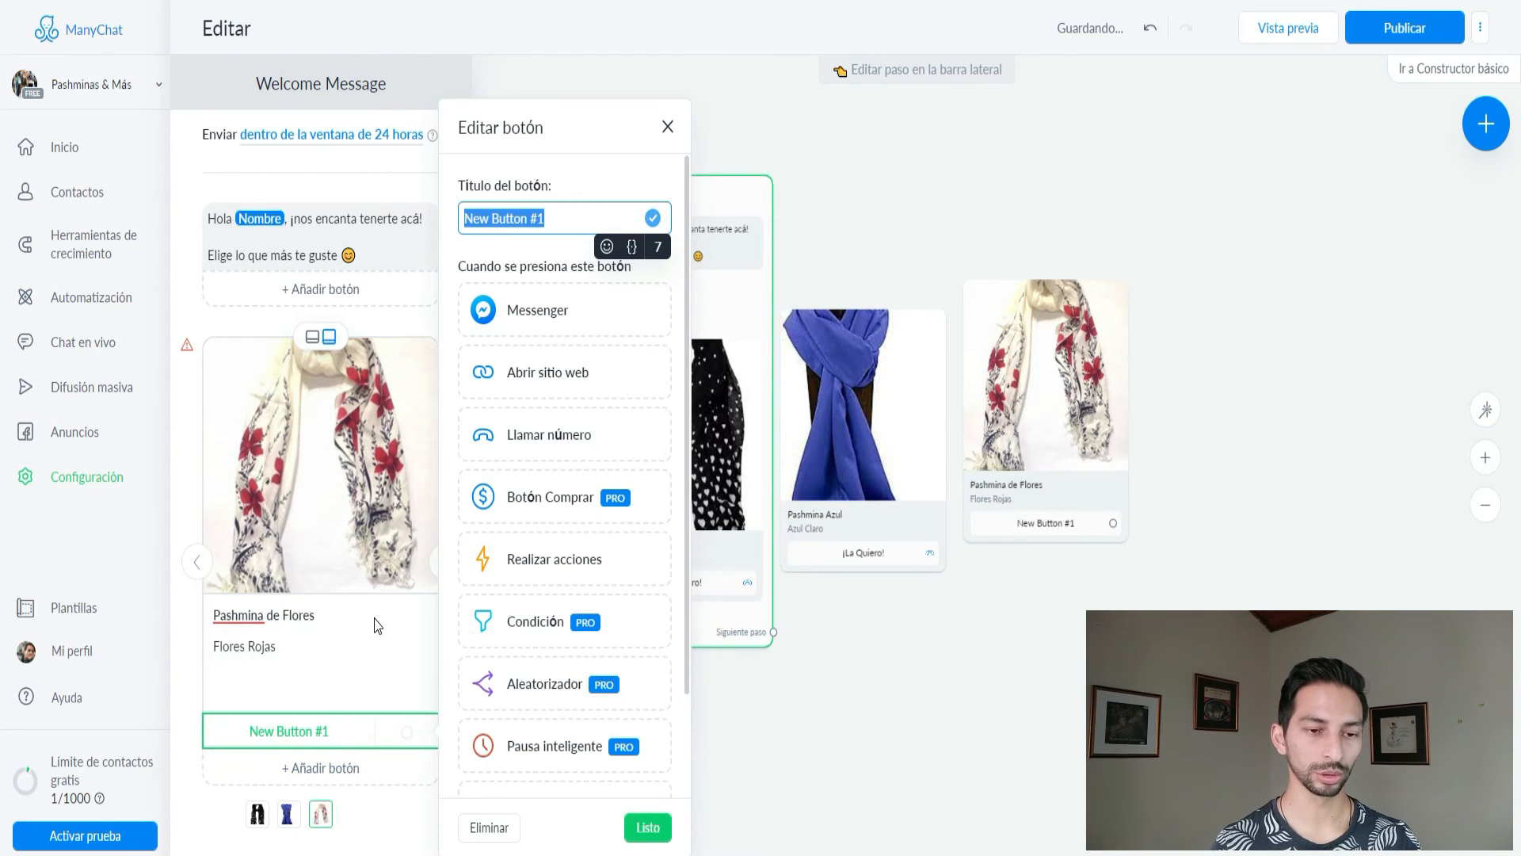
type("¡La Quiero!")
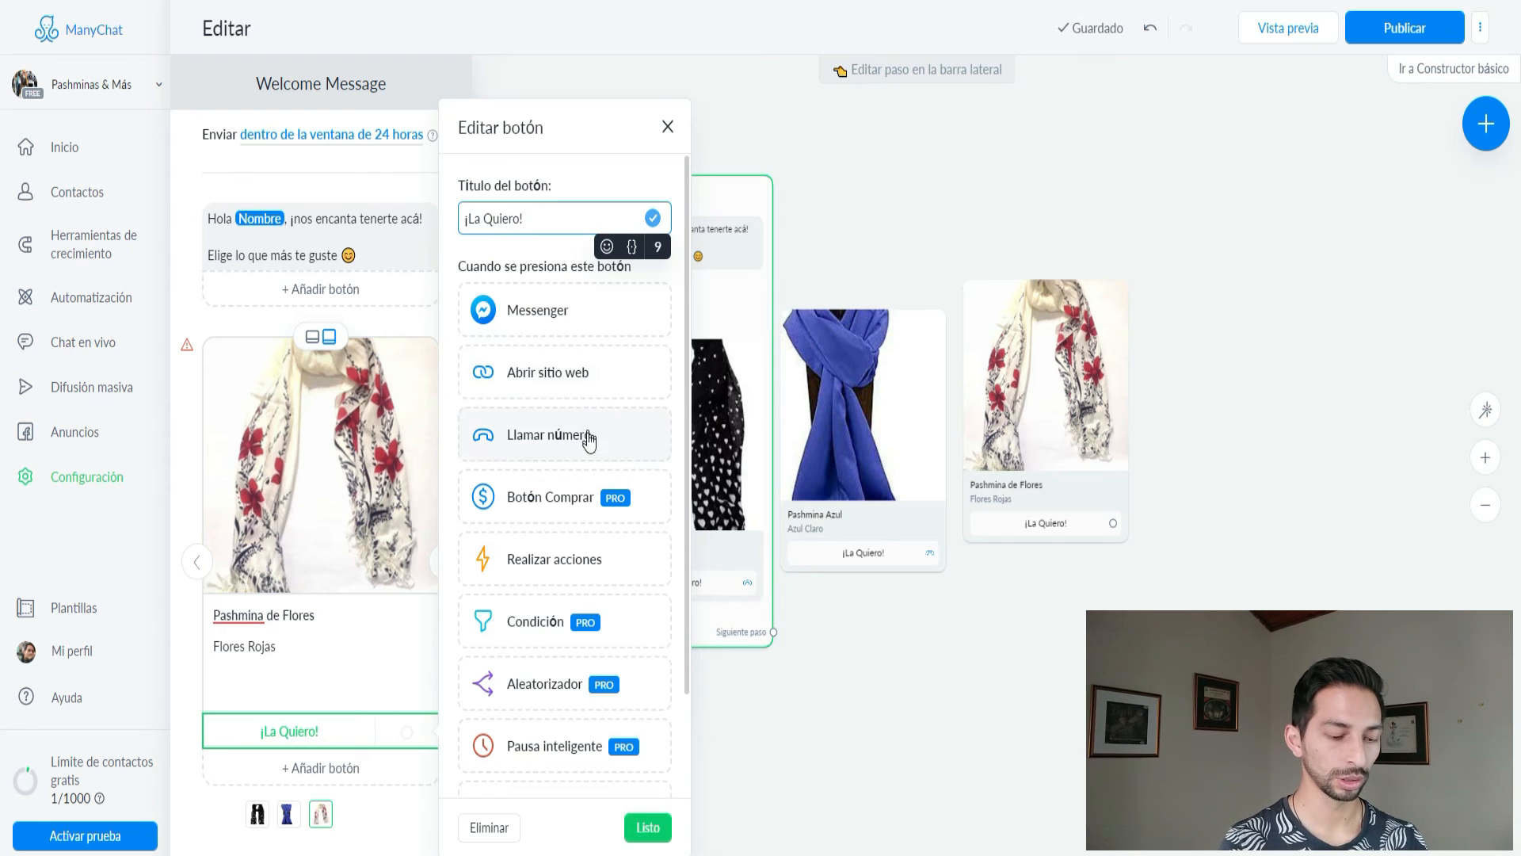
scroll(586, 567, "down", 2)
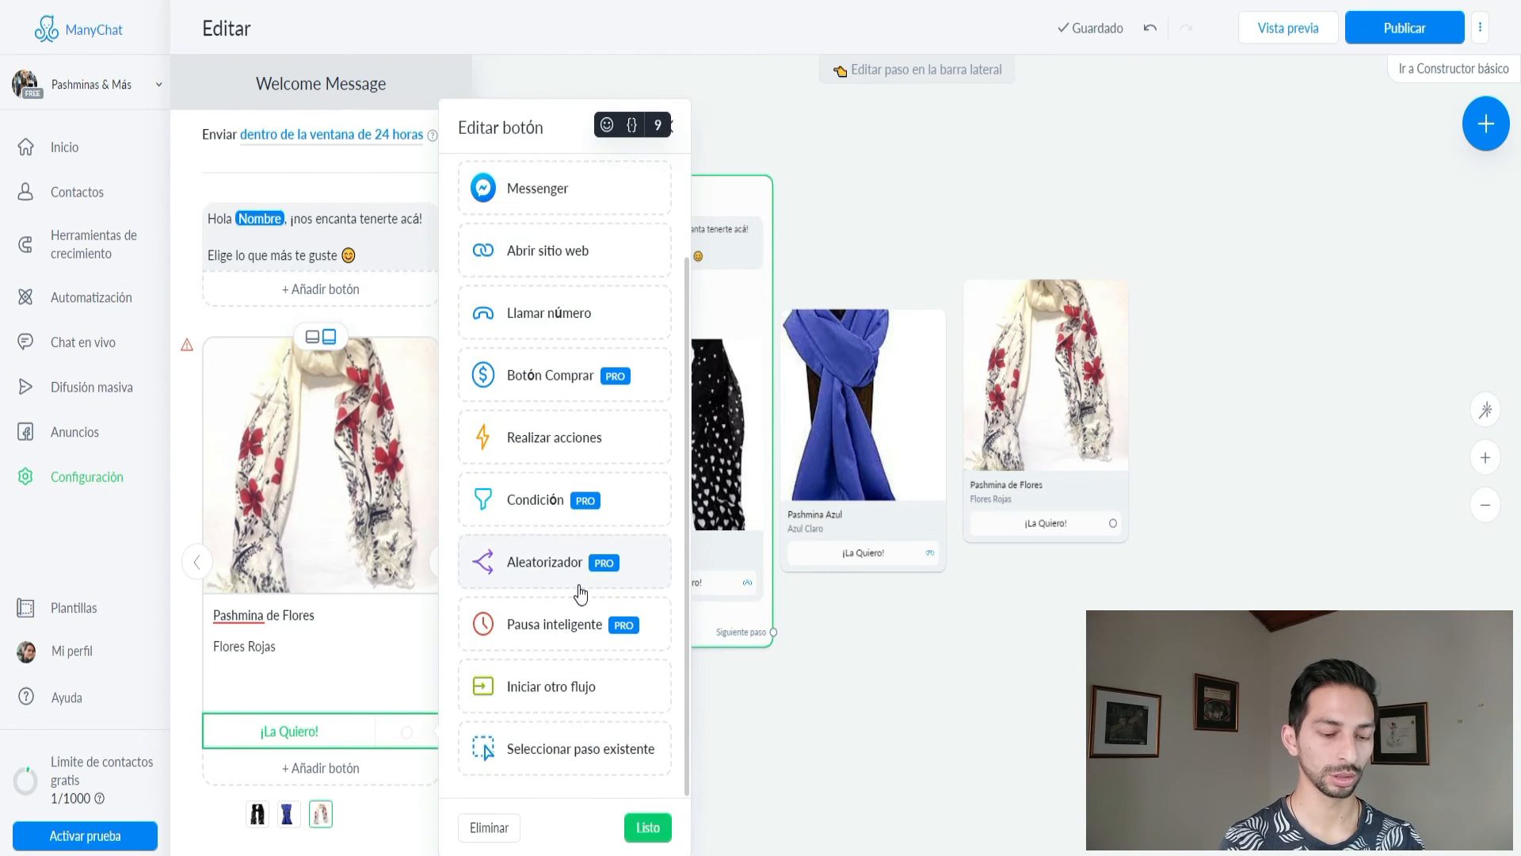
scroll(586, 606, "up", 2)
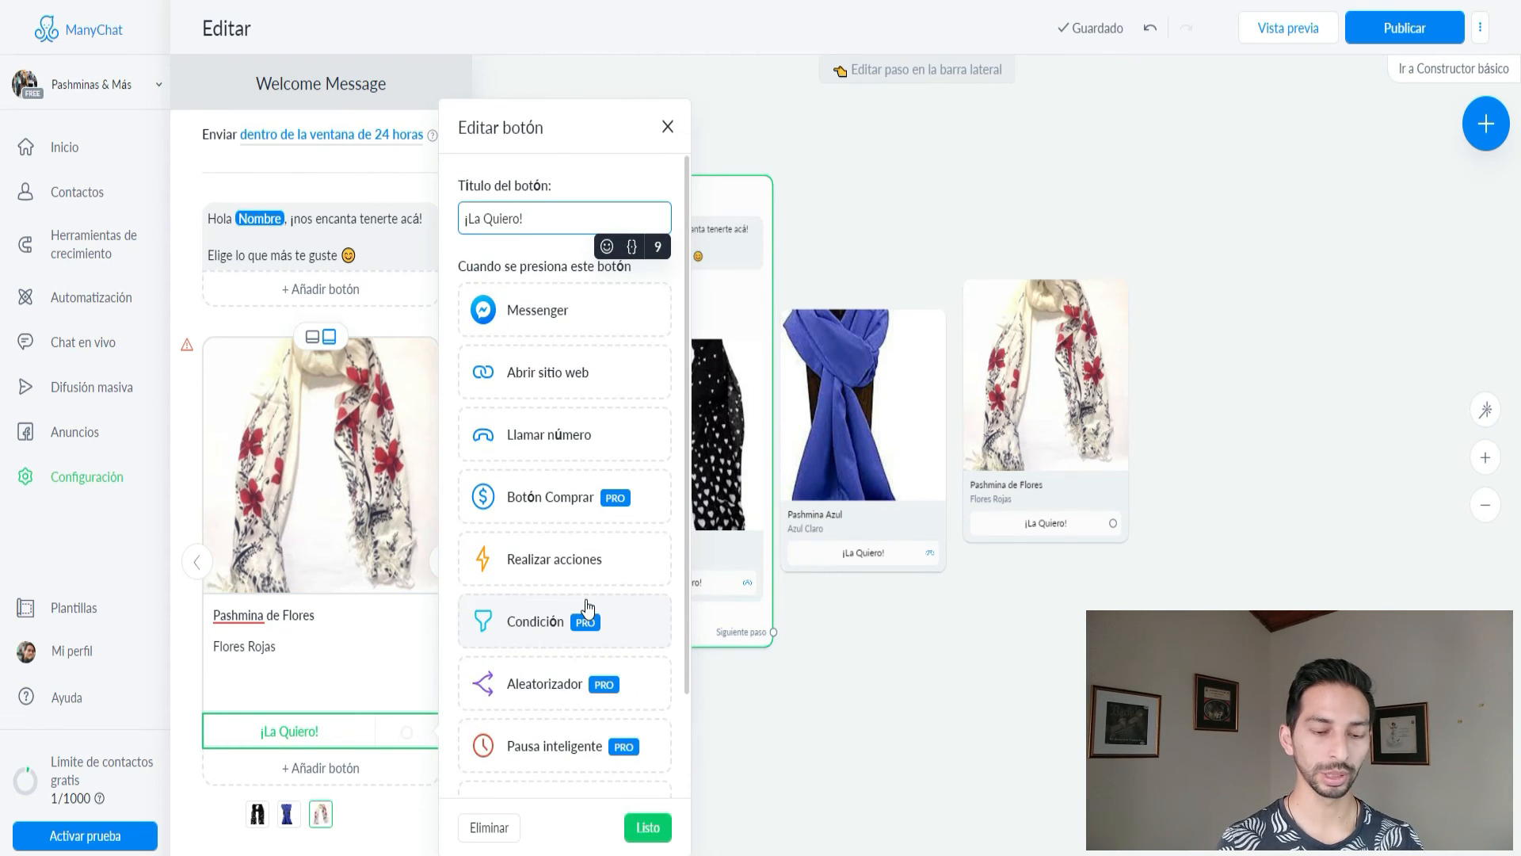
left_click(547, 444)
left_click(529, 765)
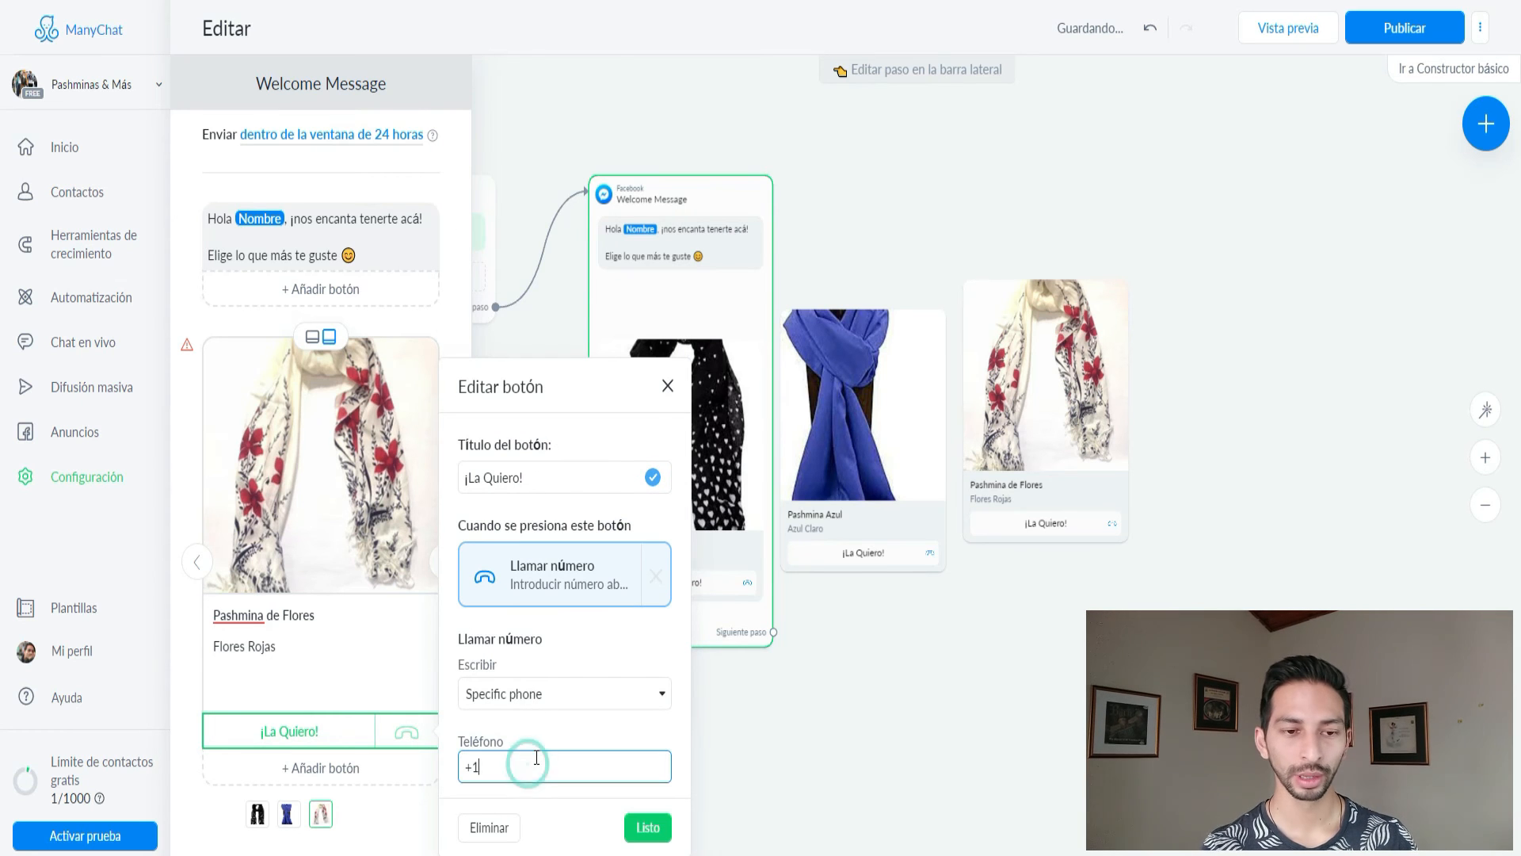
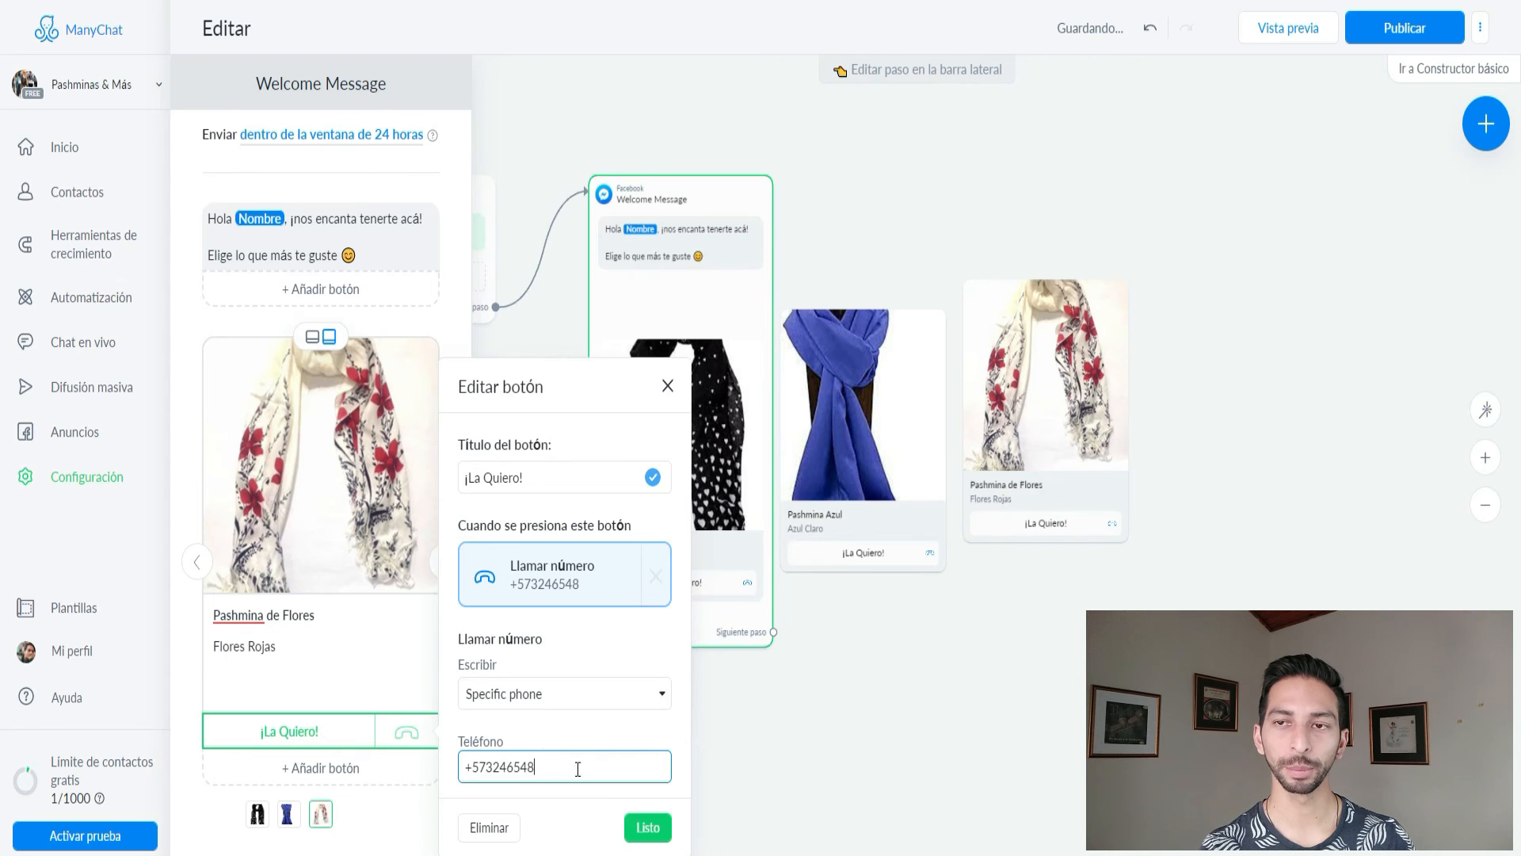
left_click(647, 827)
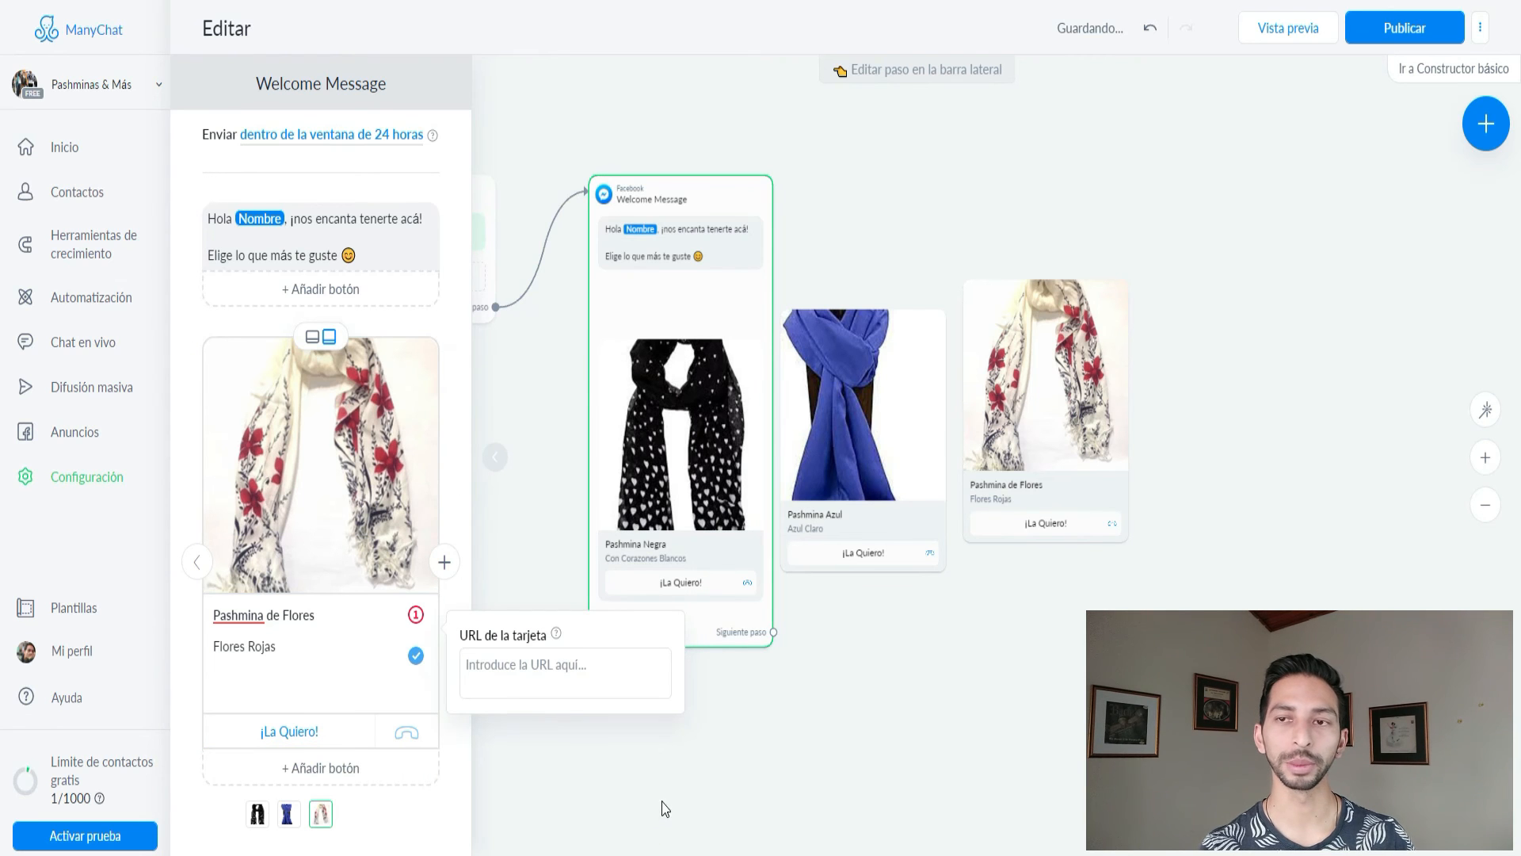
left_click(1401, 30)
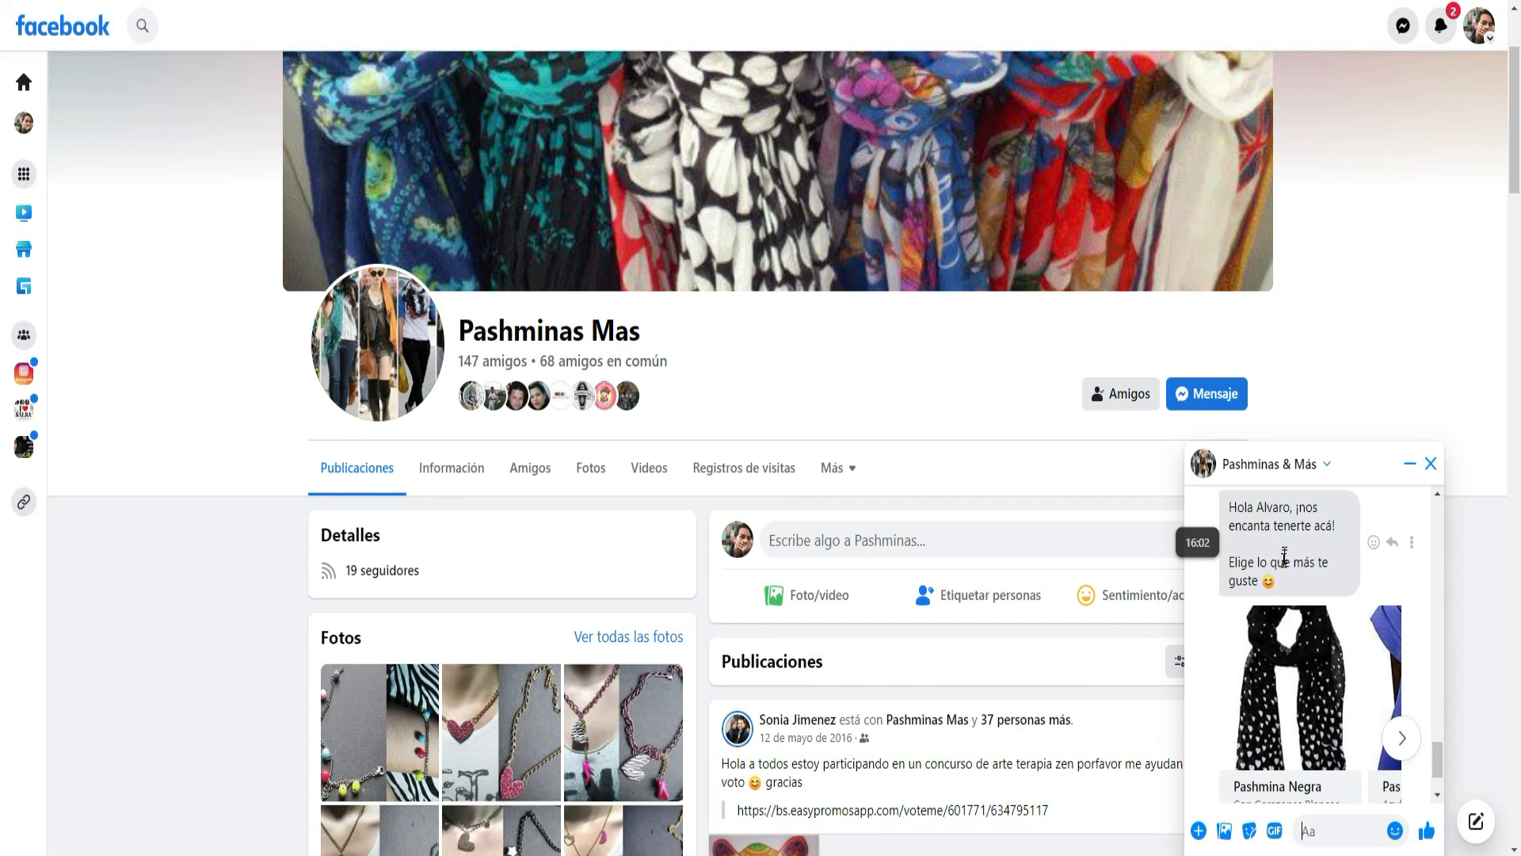
Check the contact's name in the Messenger greeting, then scroll down to the Pashmina Negra card.
left_click_drag(1289, 507, 1259, 507)
left_click(1281, 588)
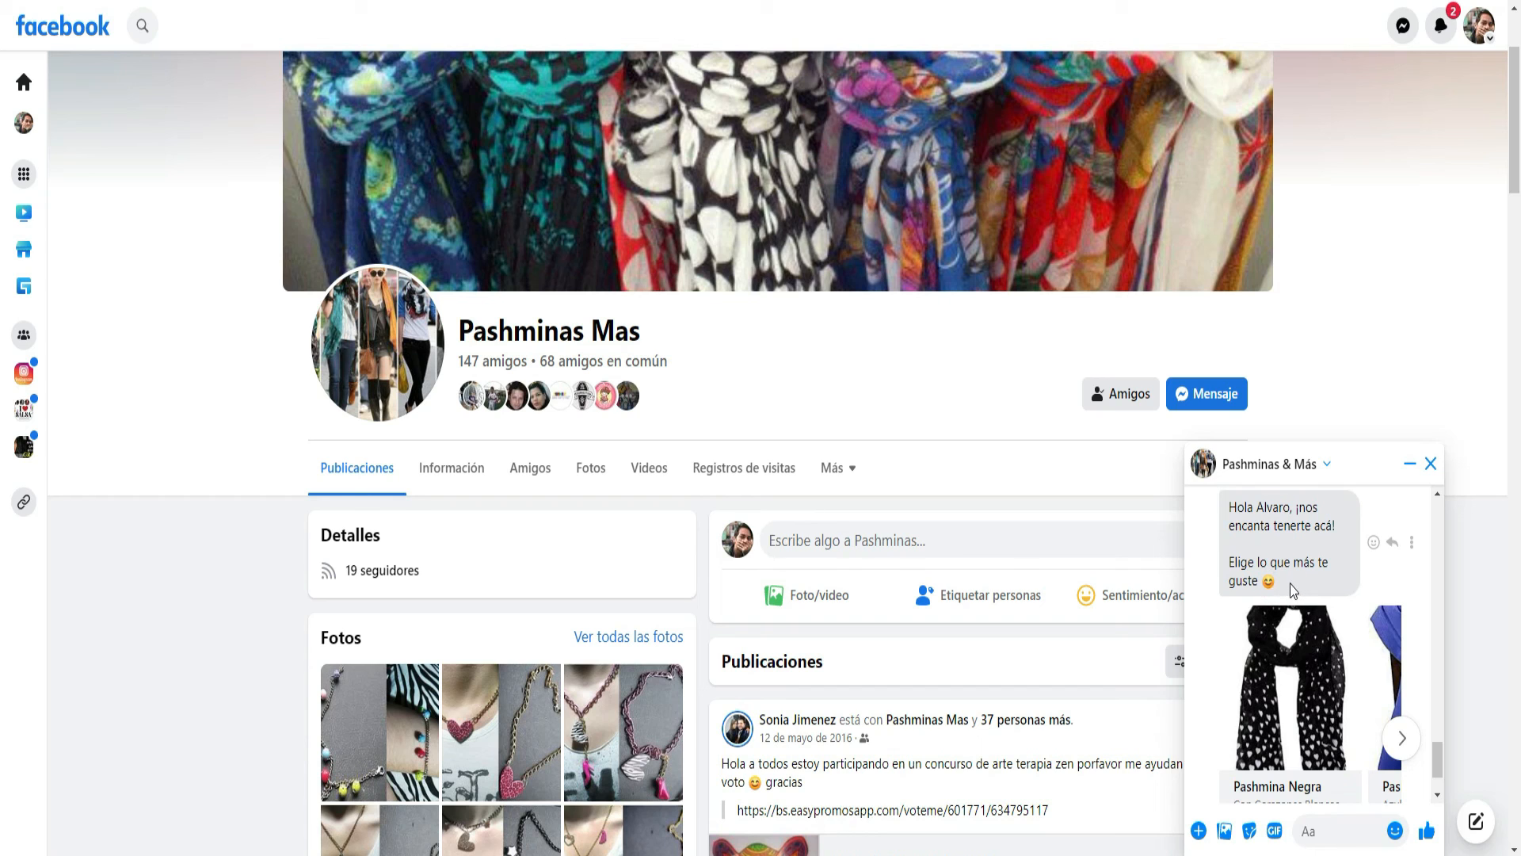
scroll(1294, 590, "down", 1)
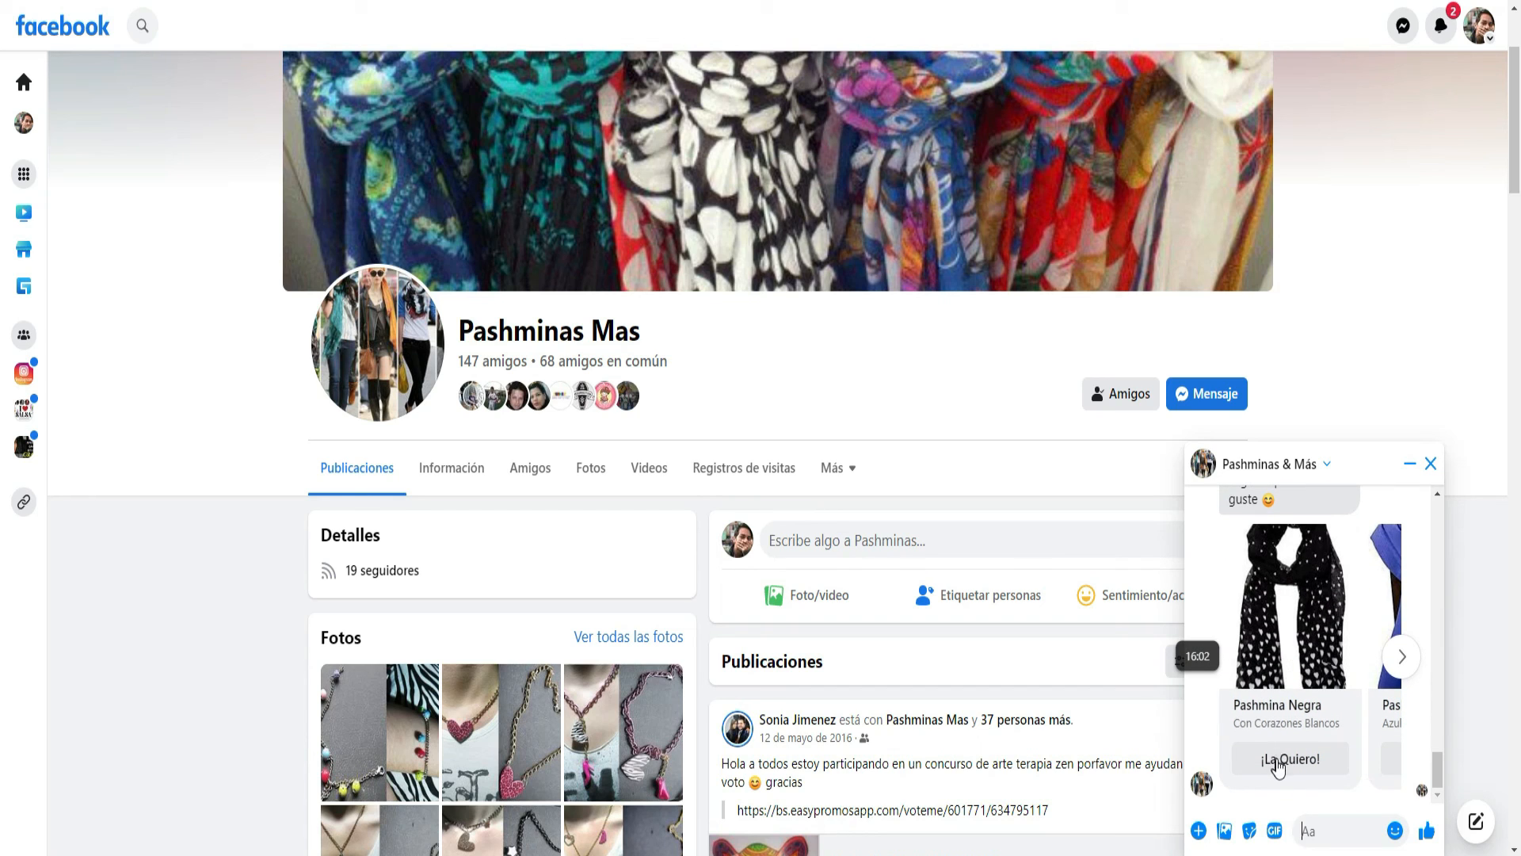
Browse through Pashmina Azul and Pashmina de Flores, then try Pashmina Negra's '¡La Quiero!' call button.
left_click(1396, 670)
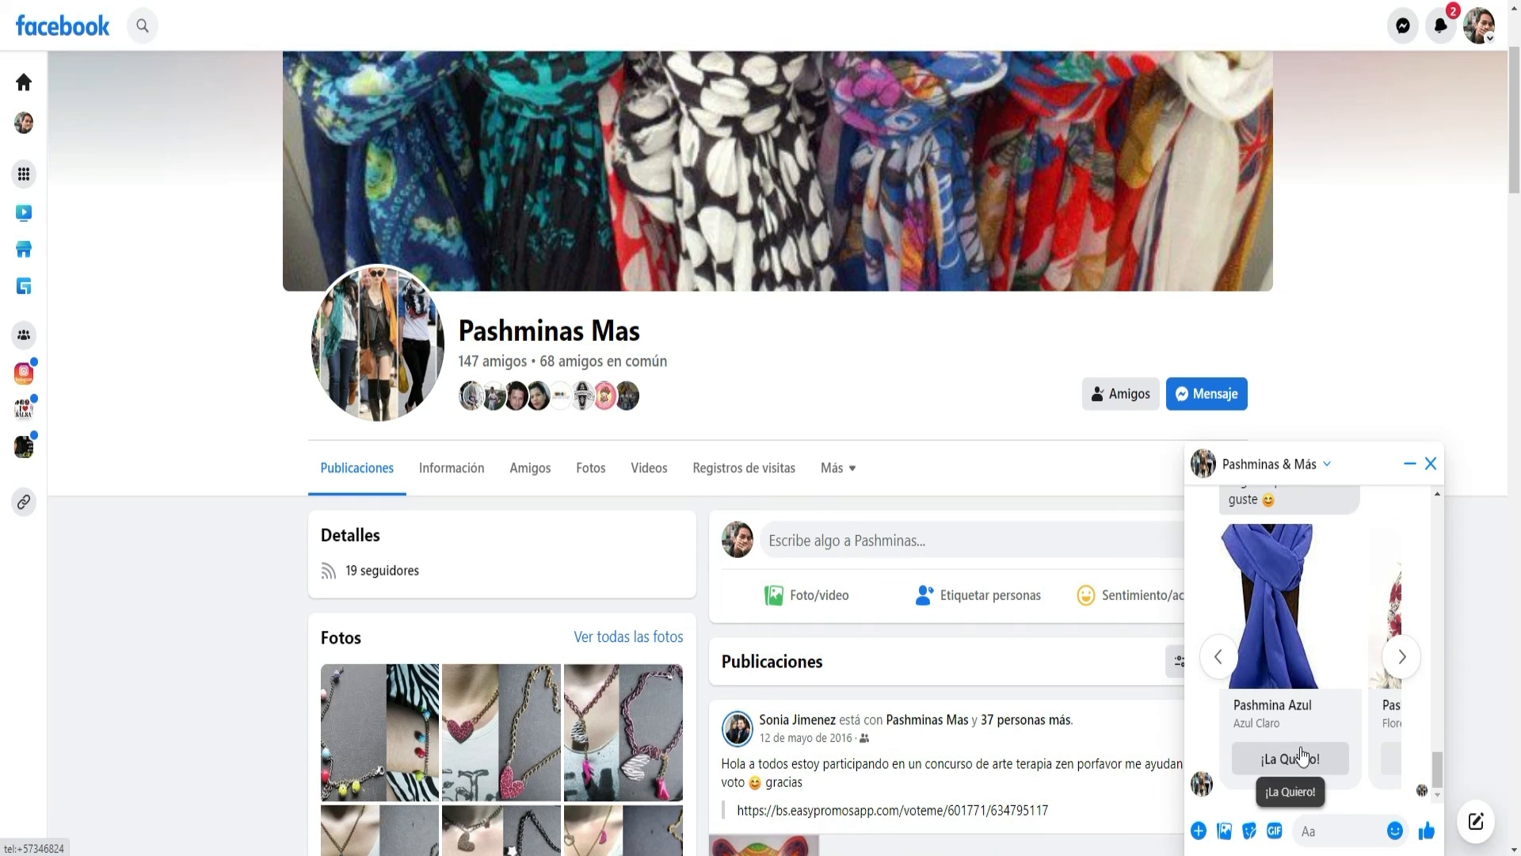
left_click(1400, 657)
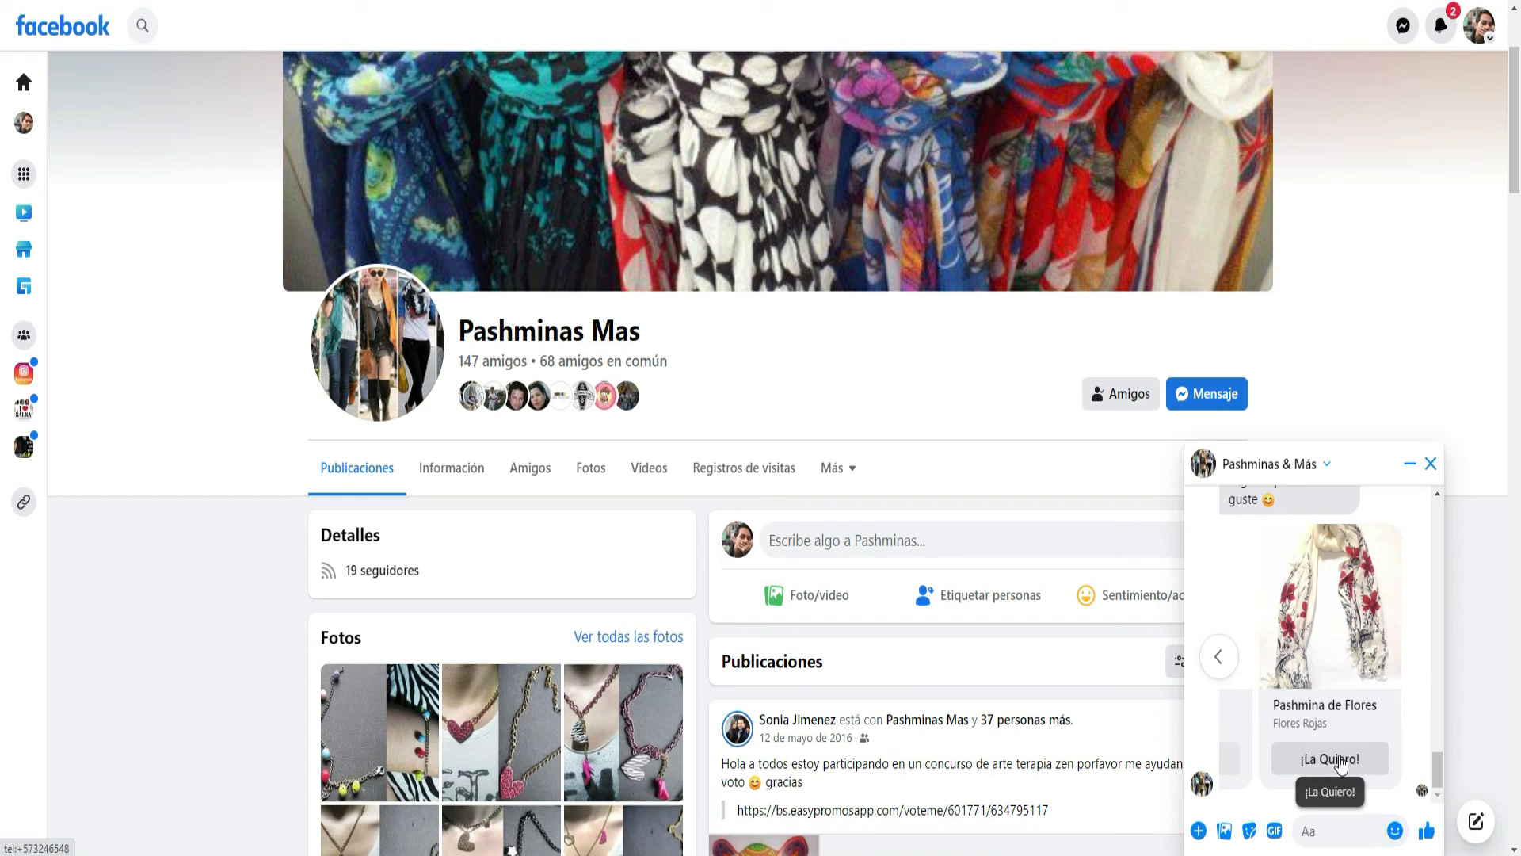
left_click(1219, 659)
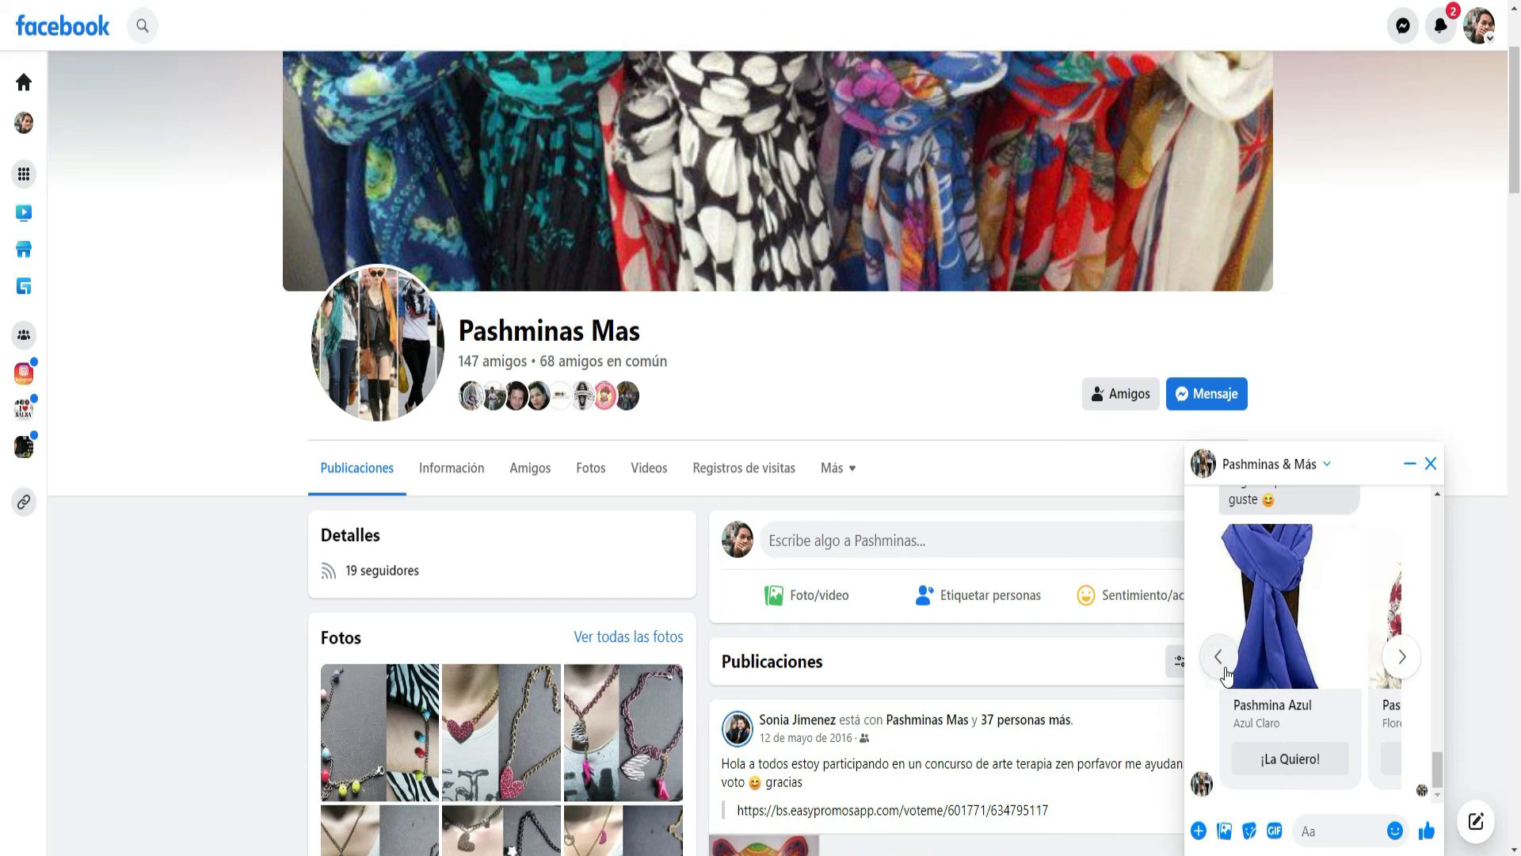
left_click(1224, 669)
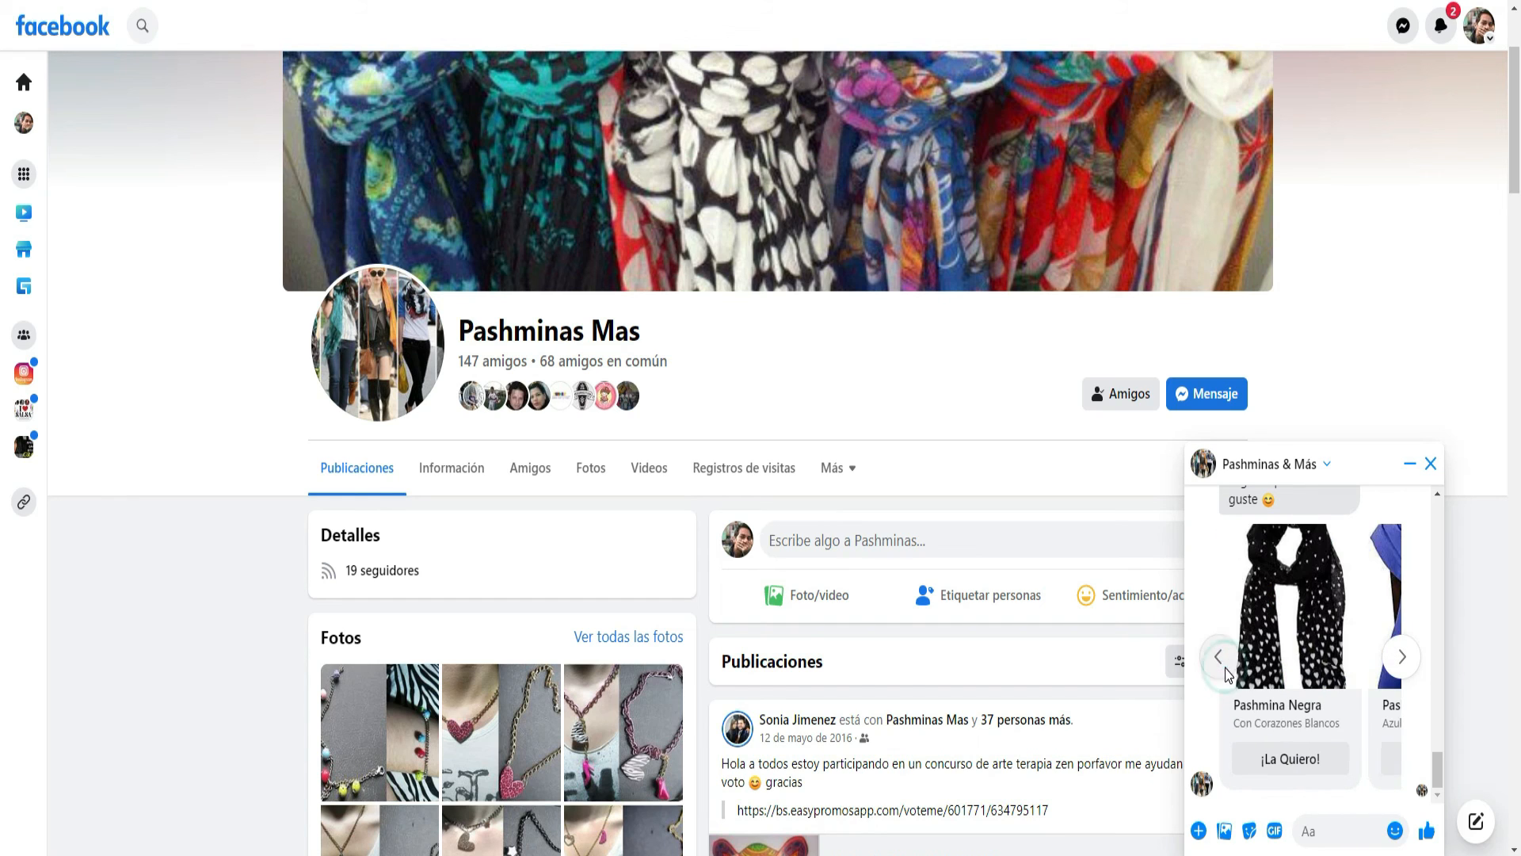
left_click(1290, 759)
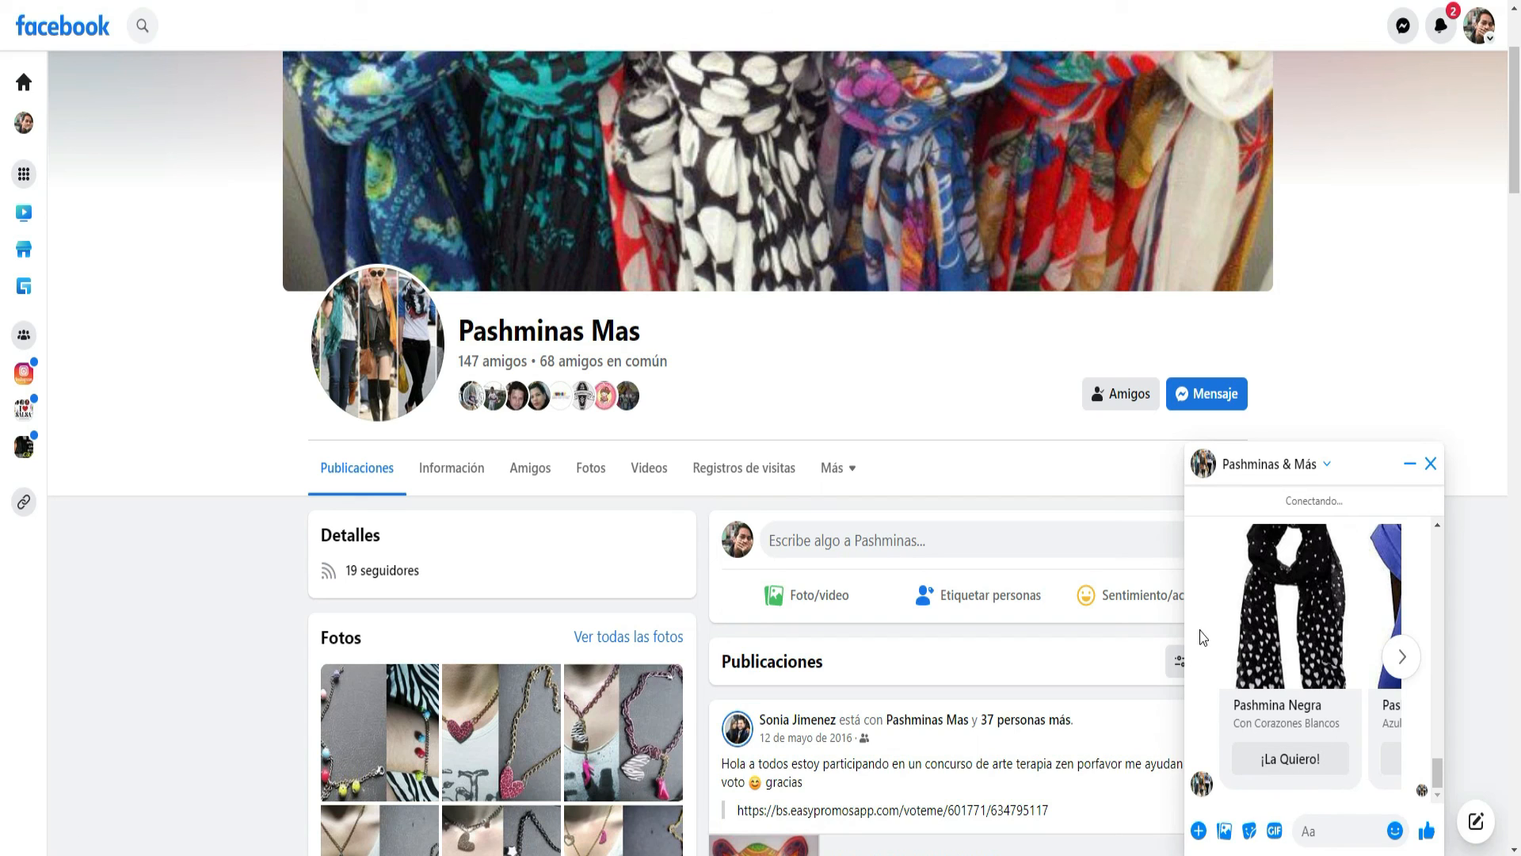
scroll(1203, 638, "up", 1)
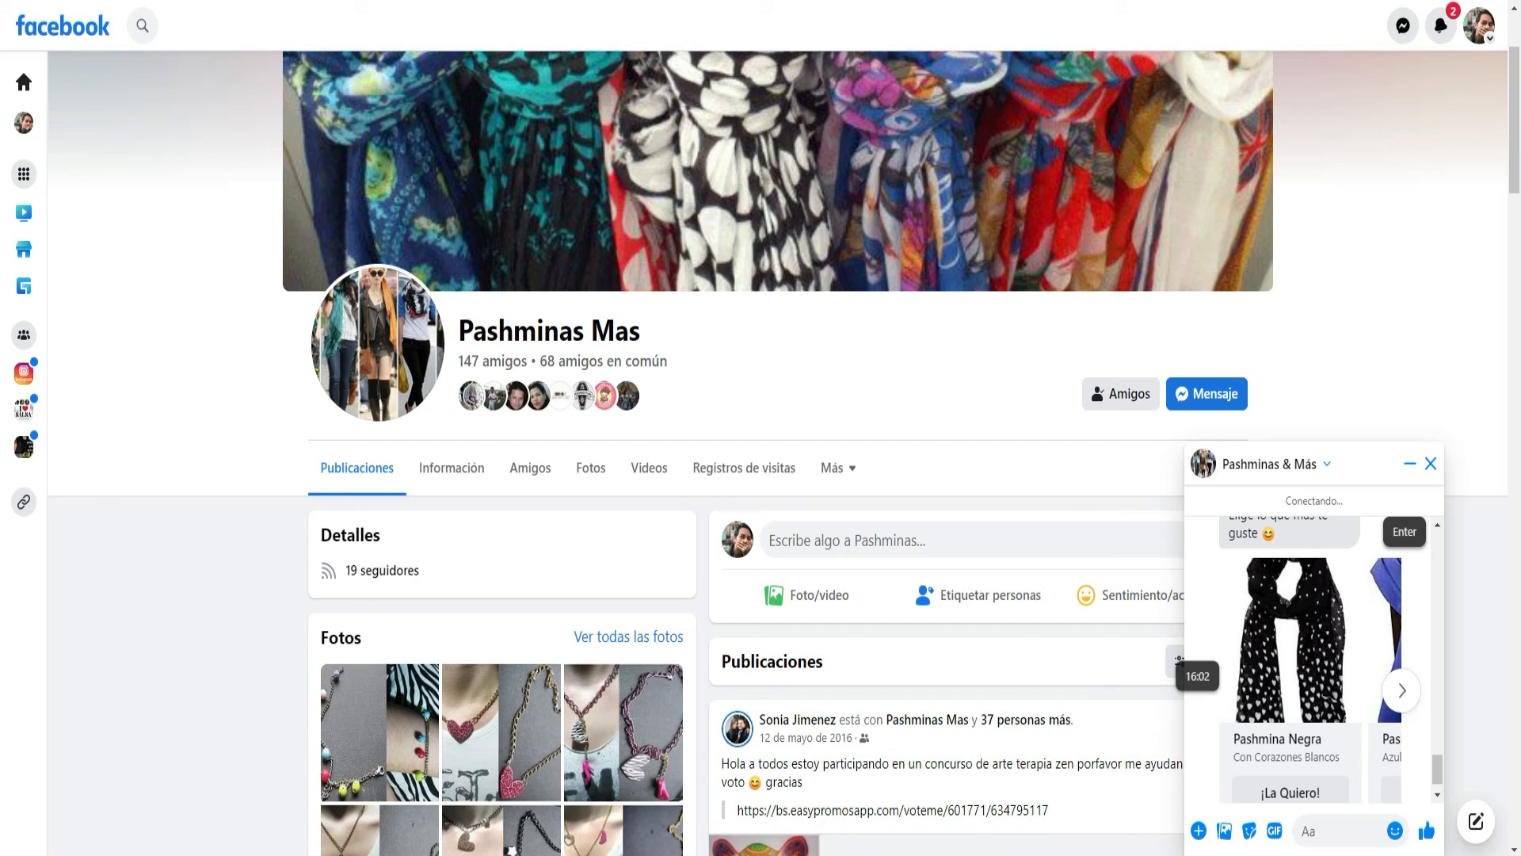